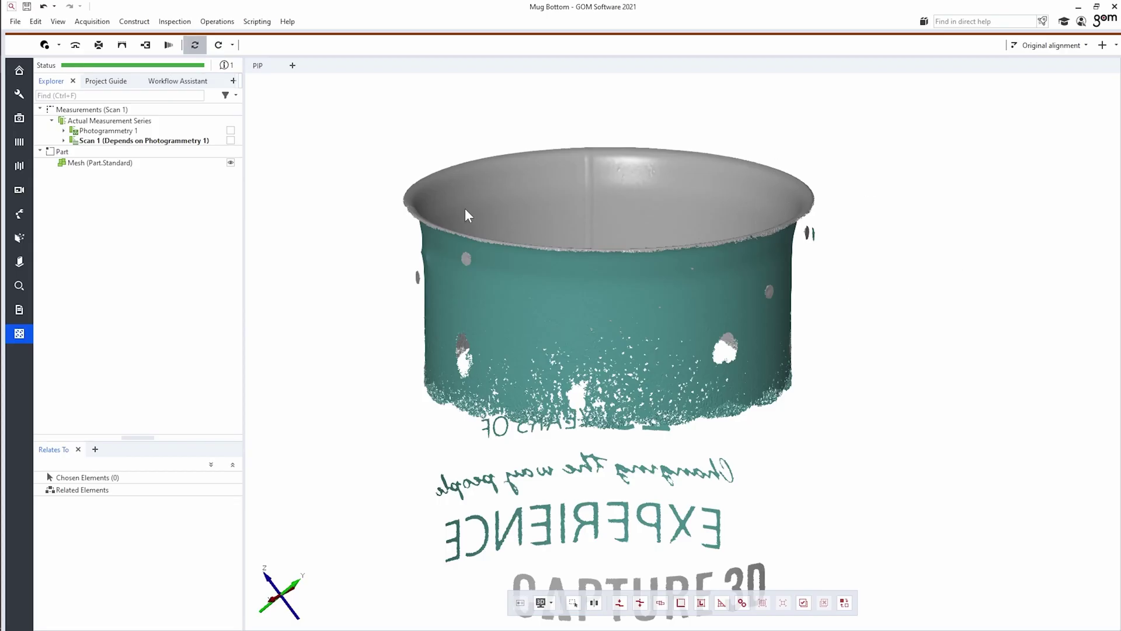
# Select Scan 1 and view its measurement series, cancelling the new series that was started
pyautogui.click(123, 163)
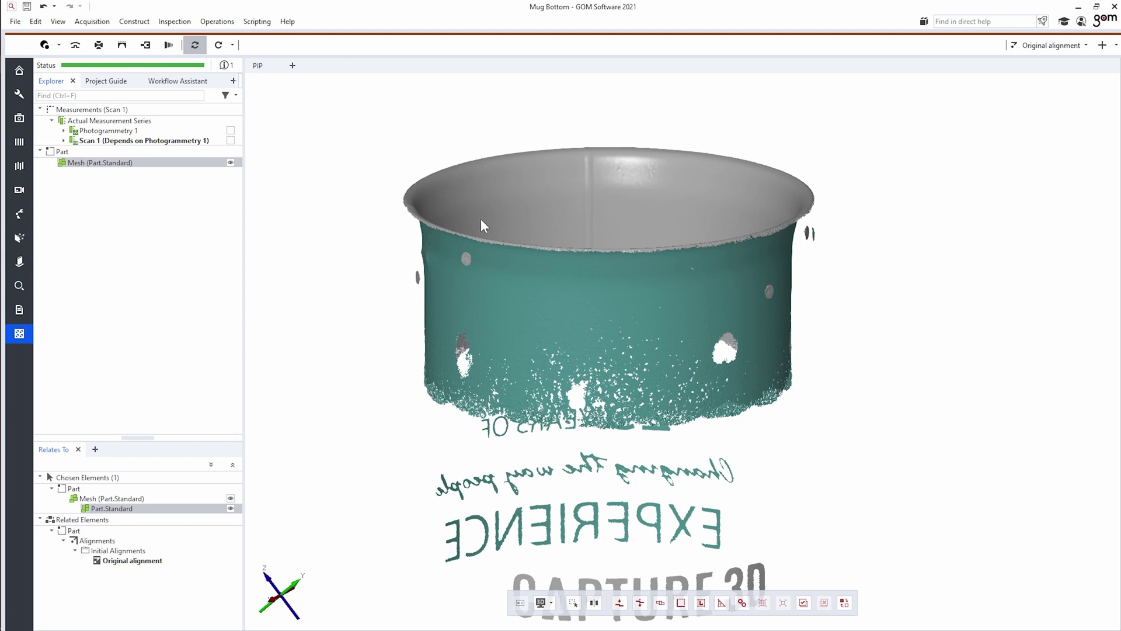
pyautogui.click(115, 141)
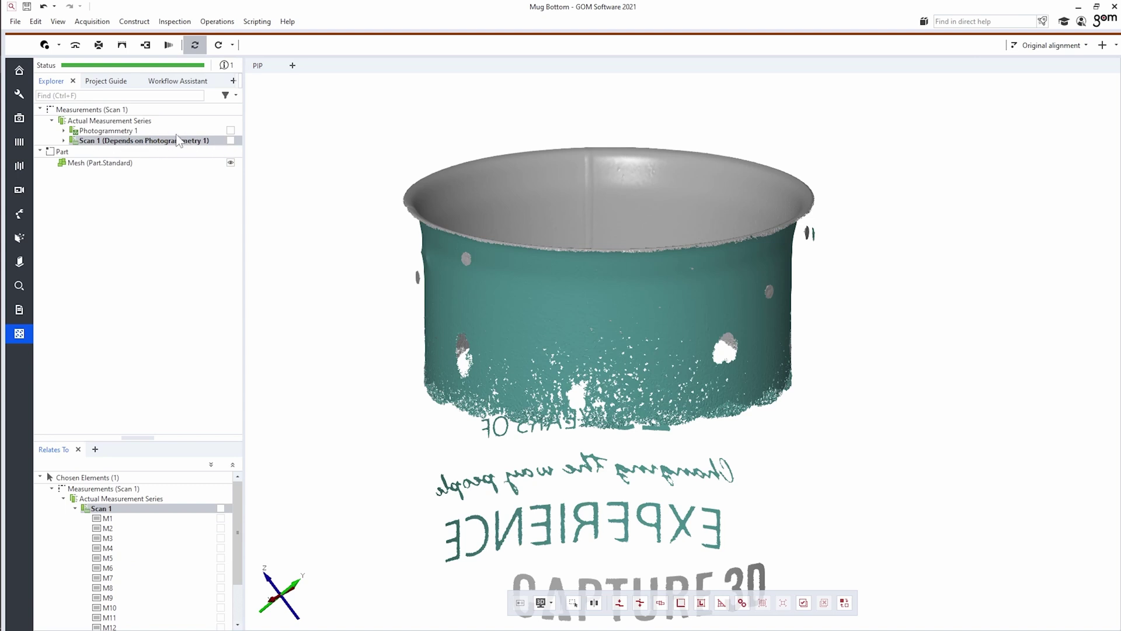
pyautogui.click(20, 142)
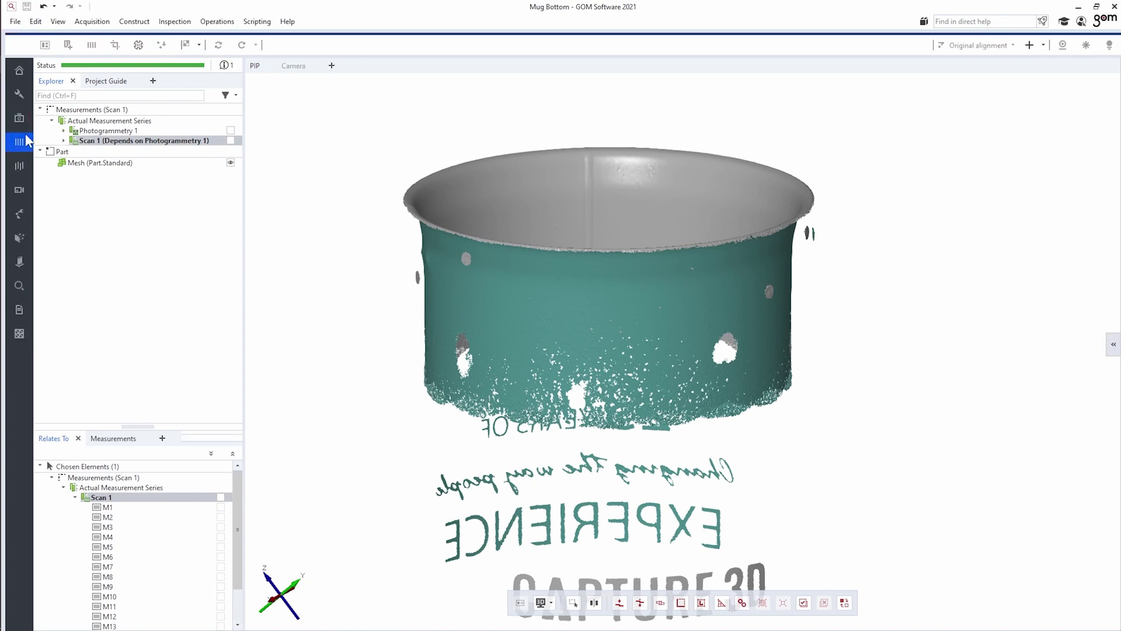
pyautogui.click(67, 44)
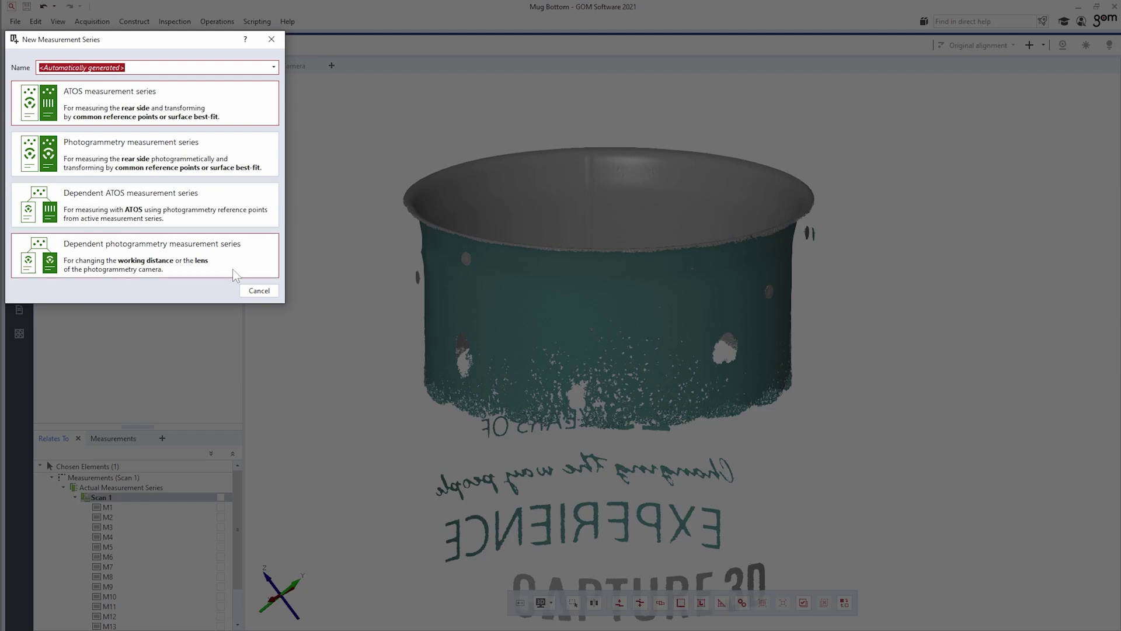
pyautogui.click(258, 291)
# Confirm in Scan 1's creation parameters that its measurement series dependency is Photogrammetry 1
pyautogui.rightClick(143, 141)
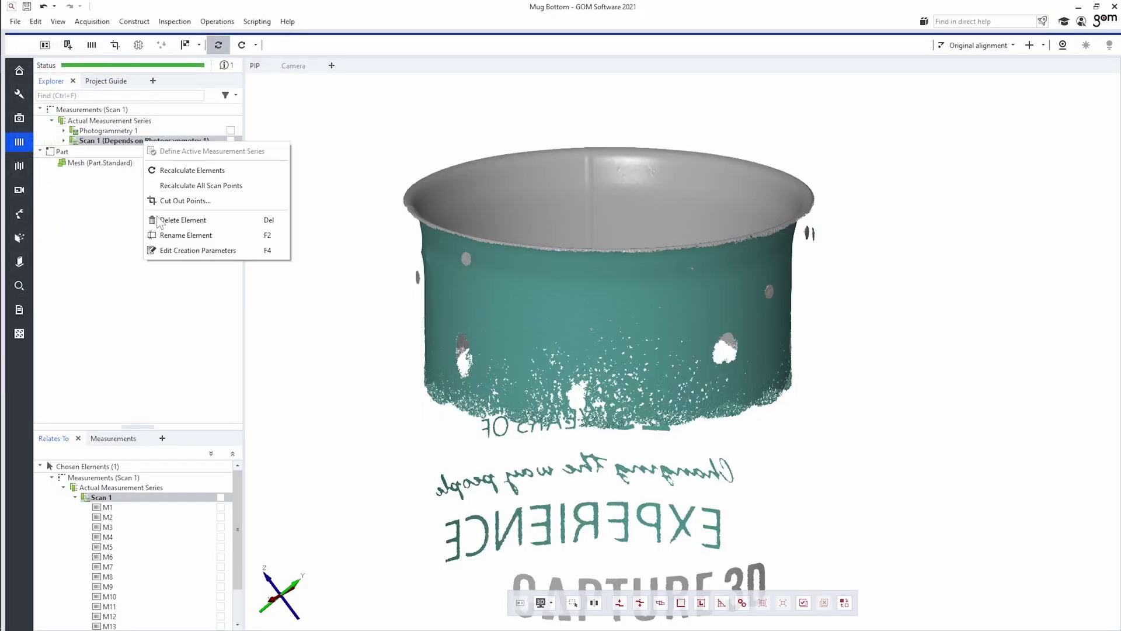
pyautogui.click(163, 251)
pyautogui.click(217, 68)
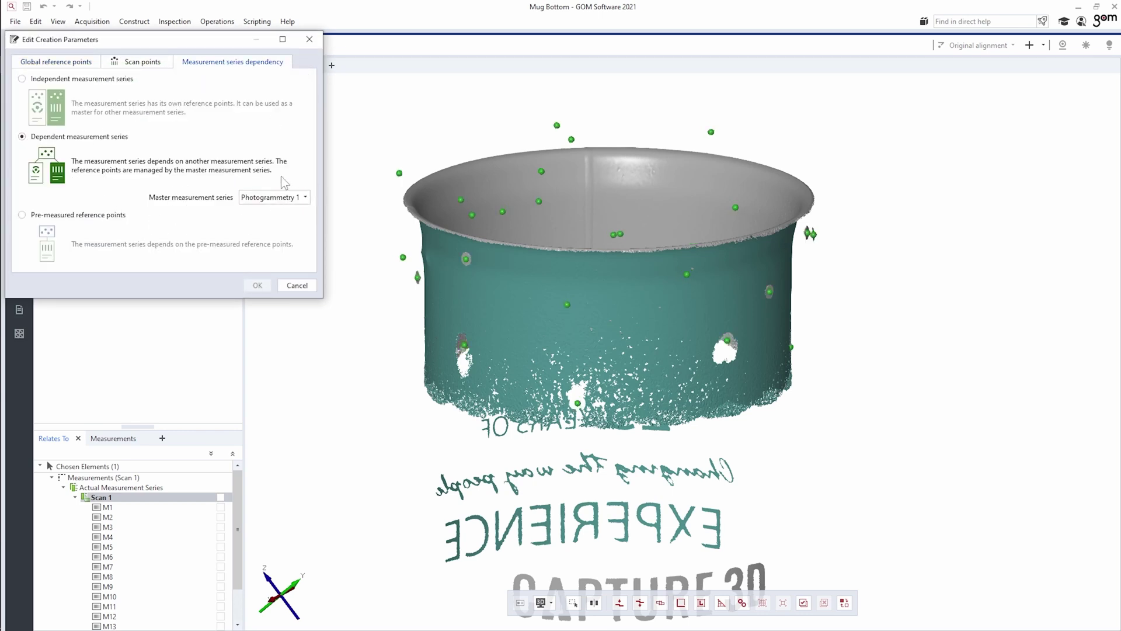
pyautogui.click(270, 286)
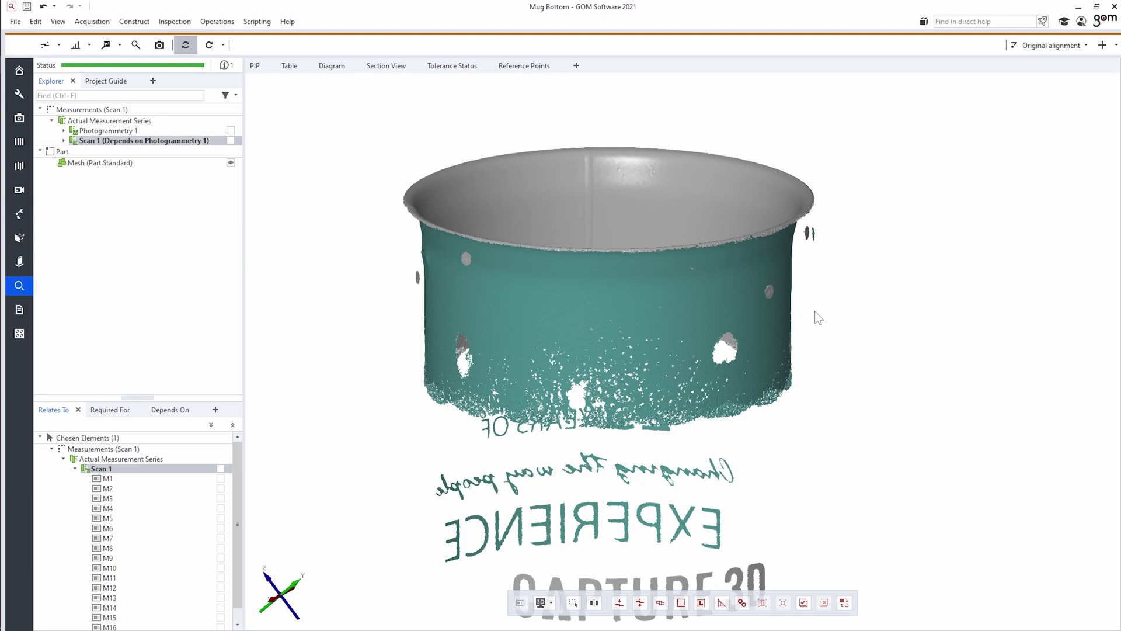
# Polygon-select through the surface around the lower mug and logo lettering, then delete it
pyautogui.scroll(2, 604, 163)
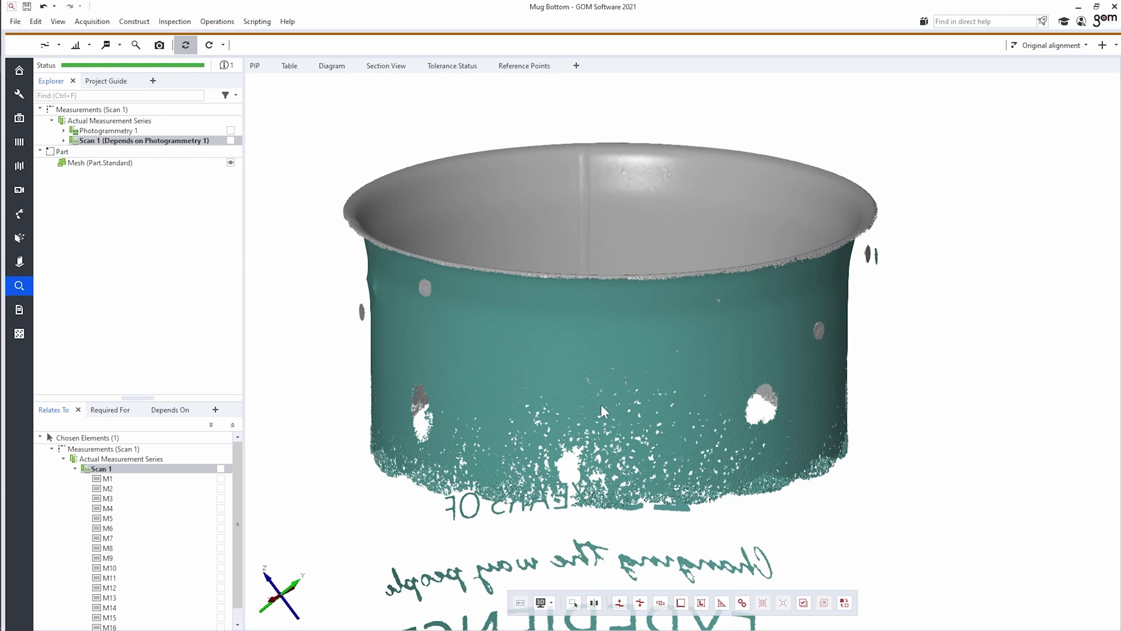
pyautogui.moveTo(601, 405); pyautogui.dragTo(595, 357)
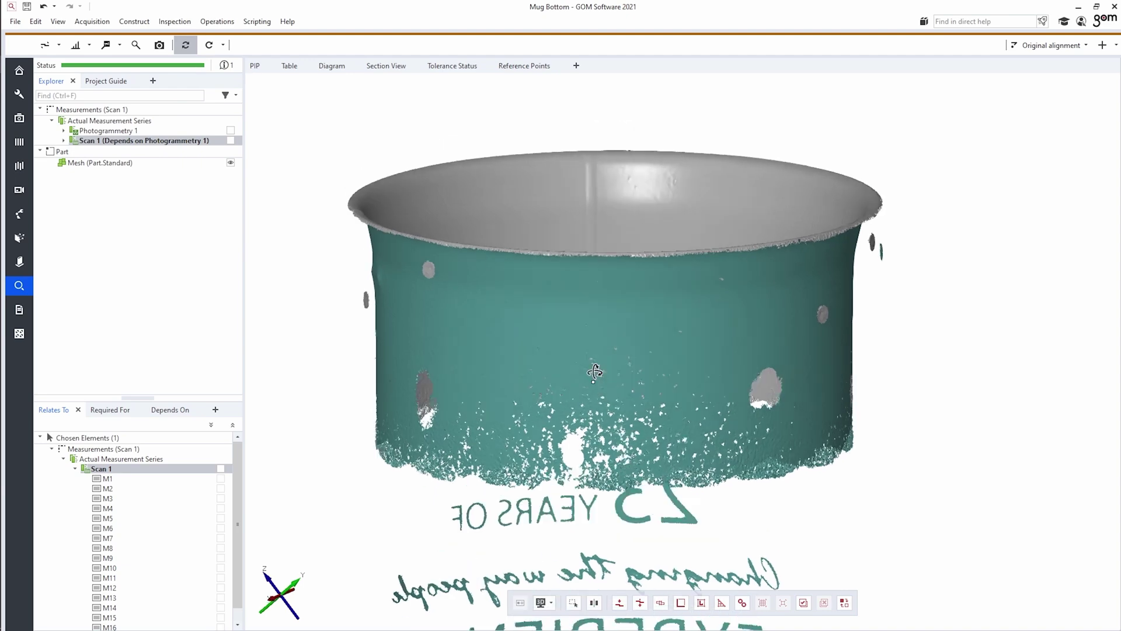
pyautogui.scroll(-3, 591, 352)
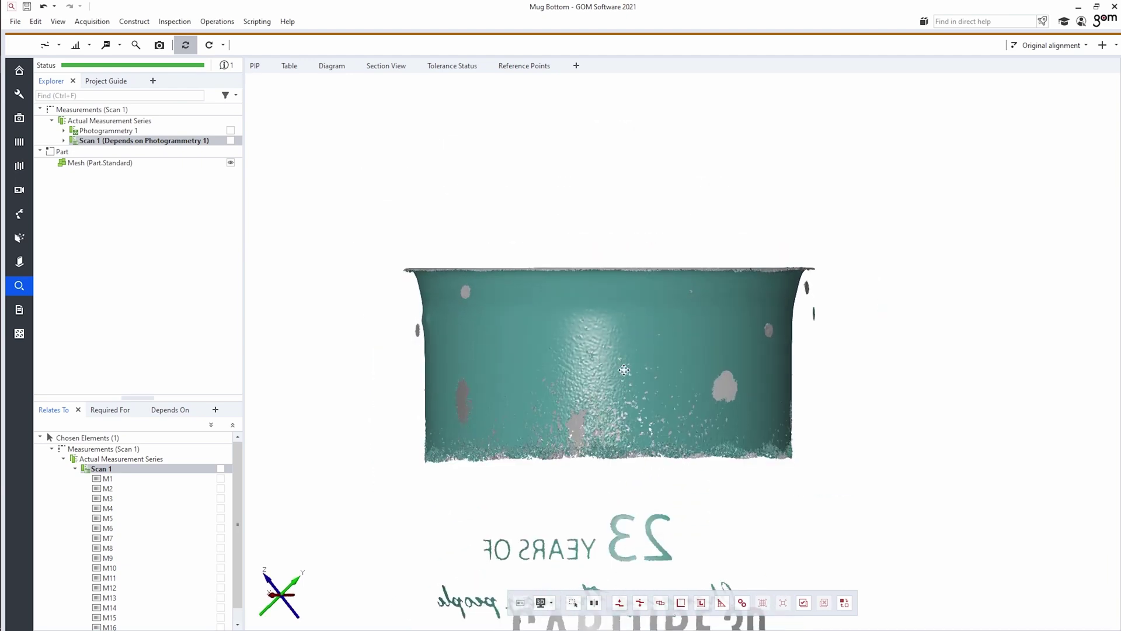
pyautogui.scroll(-2, 605, 306)
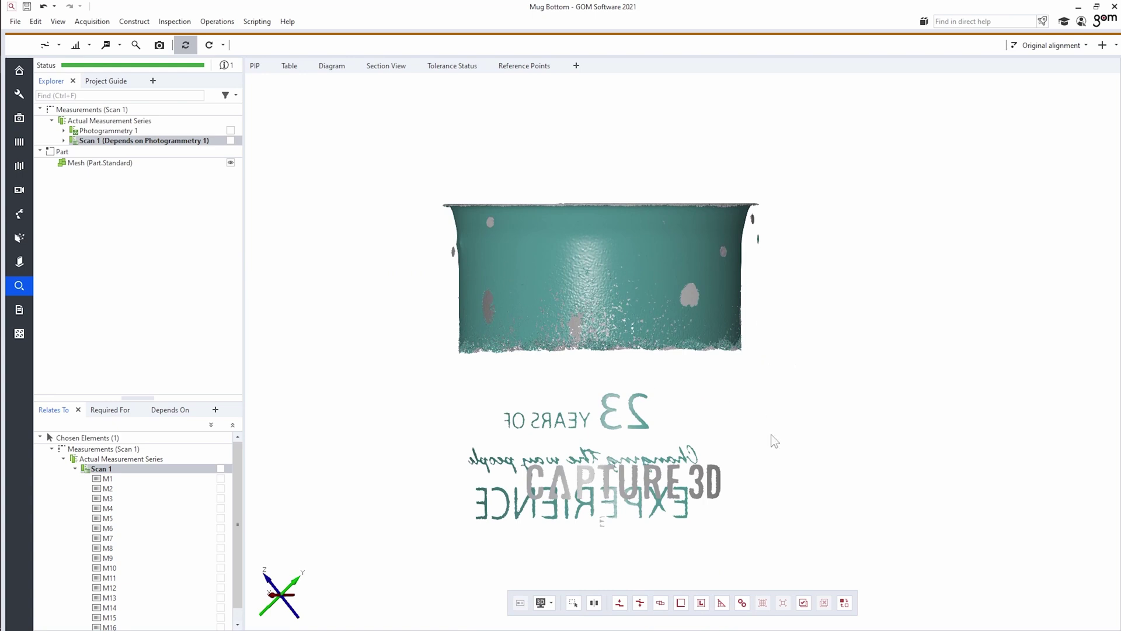
pyautogui.click(640, 603)
pyautogui.click(421, 261)
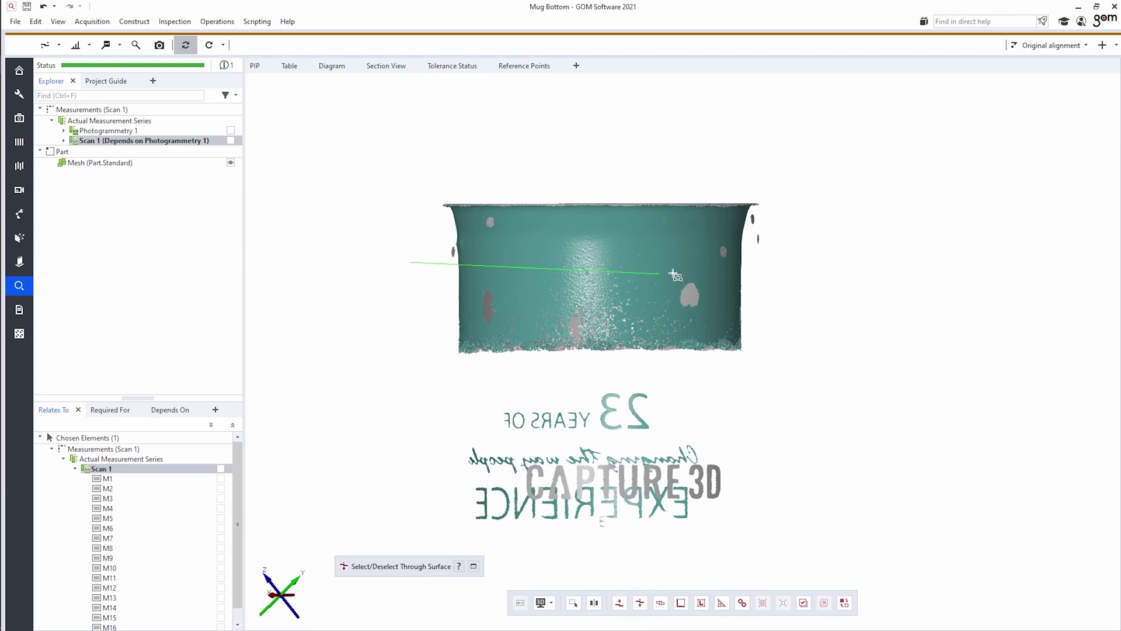
pyautogui.click(825, 261)
pyautogui.click(783, 530)
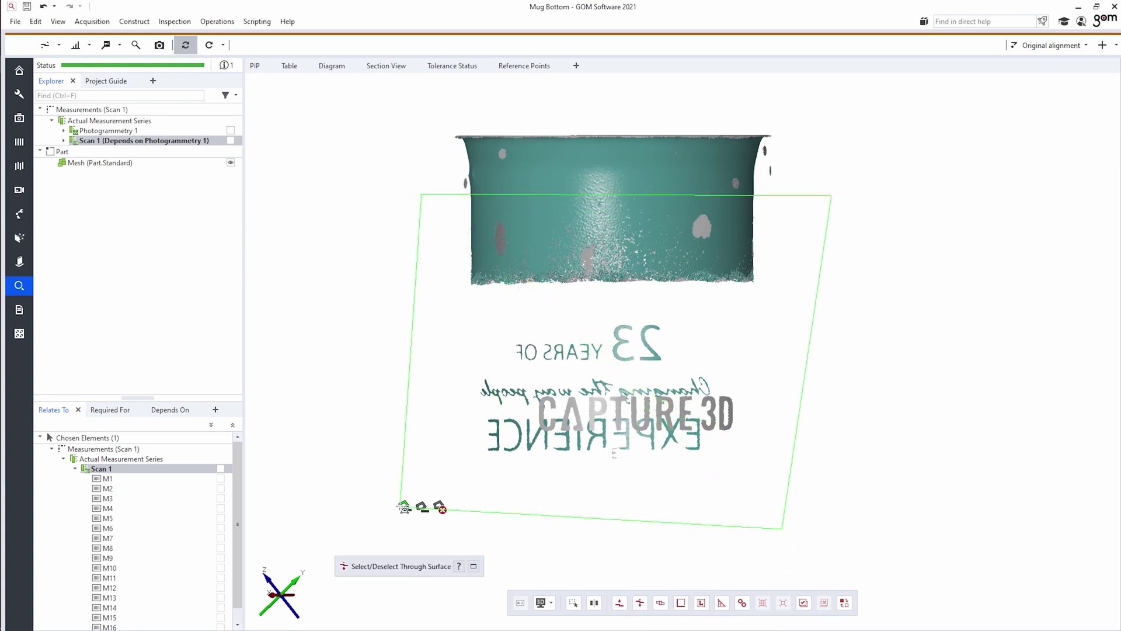
pyautogui.doubleClick(421, 508)
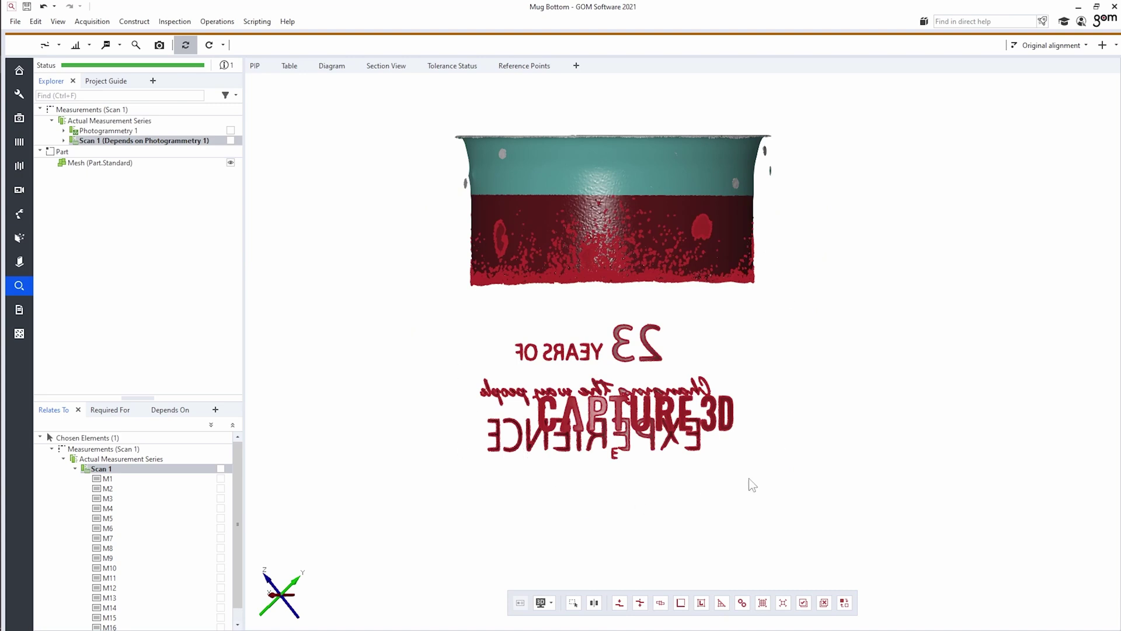
pyautogui.hotkey('ctrl', 'Delete')
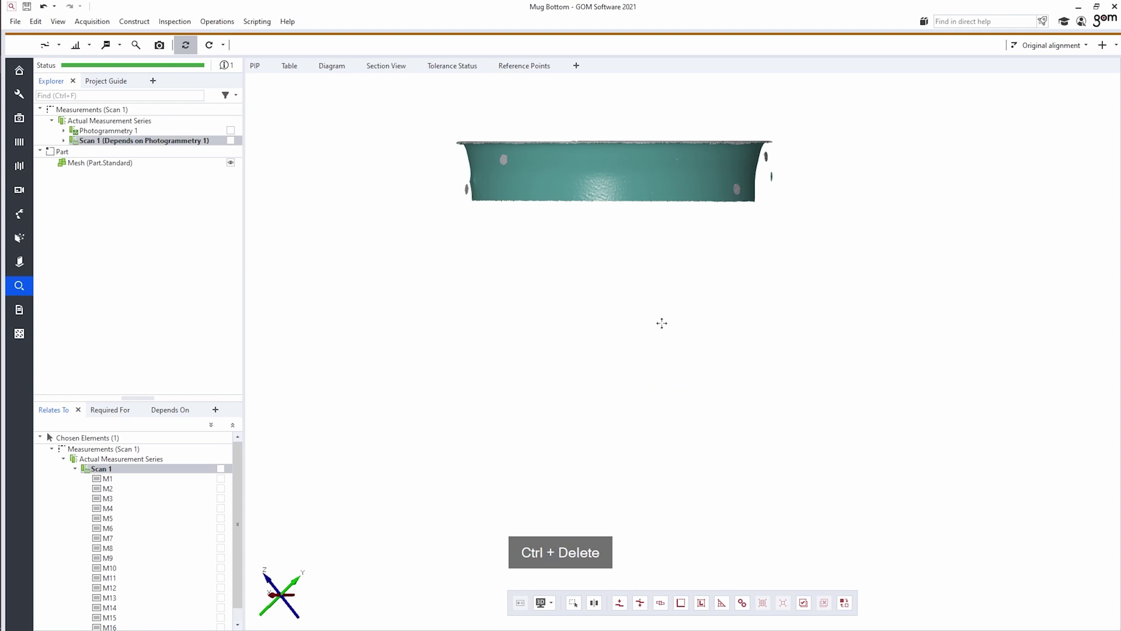
# Patch-select the connected mug band, invert the selection, and delete the stray marker fragments
pyautogui.scroll(5, 747, 266)
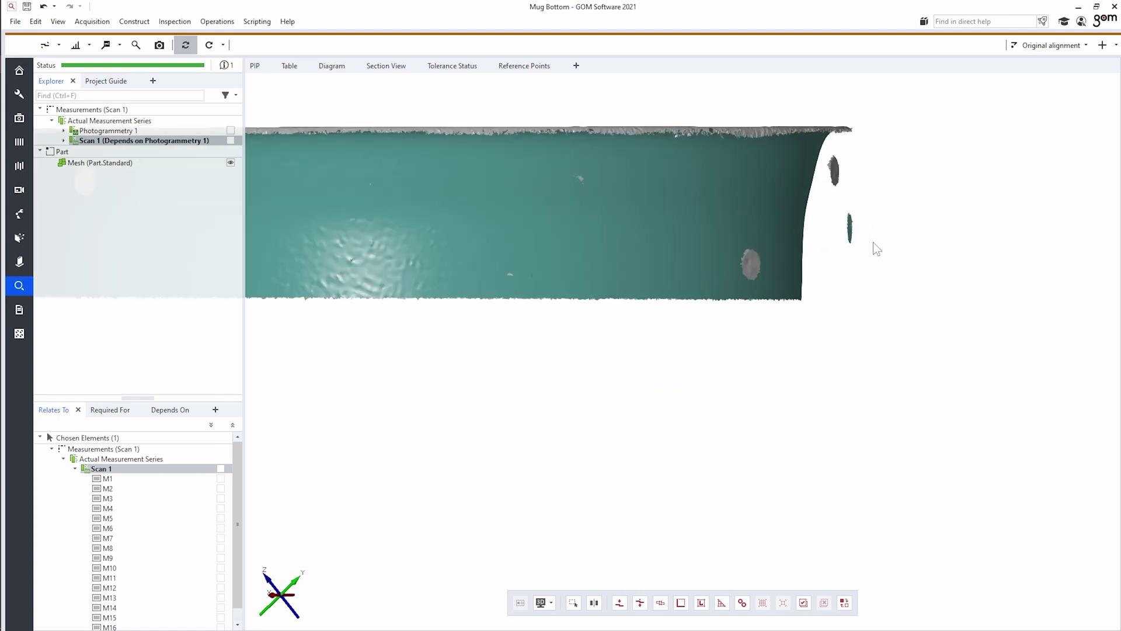
pyautogui.scroll(-3, 774, 269)
pyautogui.moveTo(665, 285); pyautogui.dragTo(682, 359)
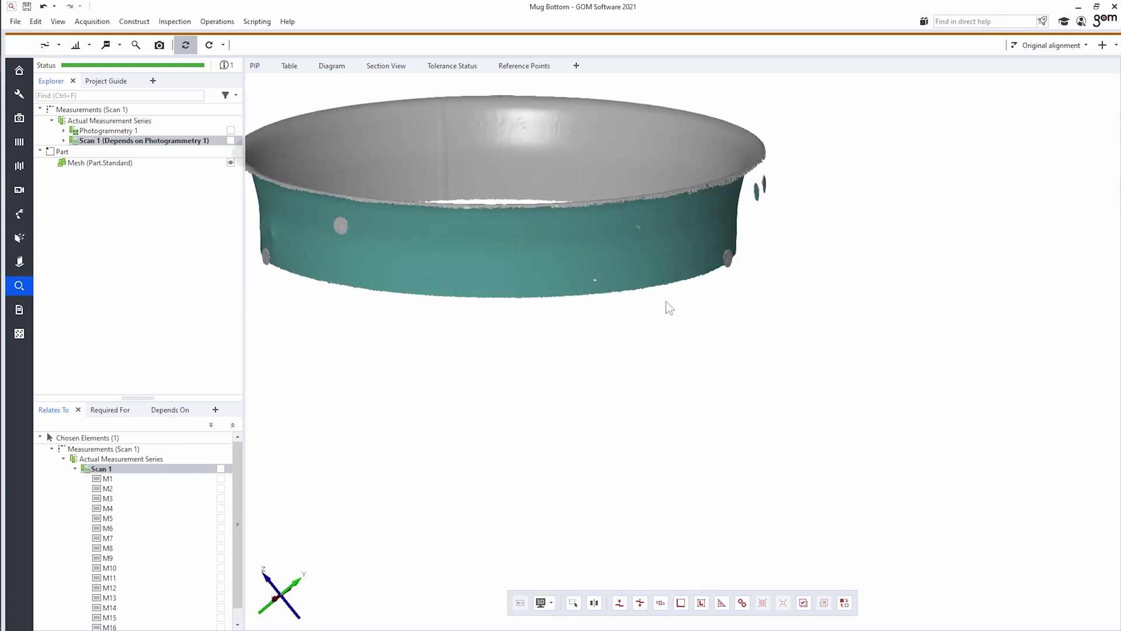
pyautogui.click(660, 602)
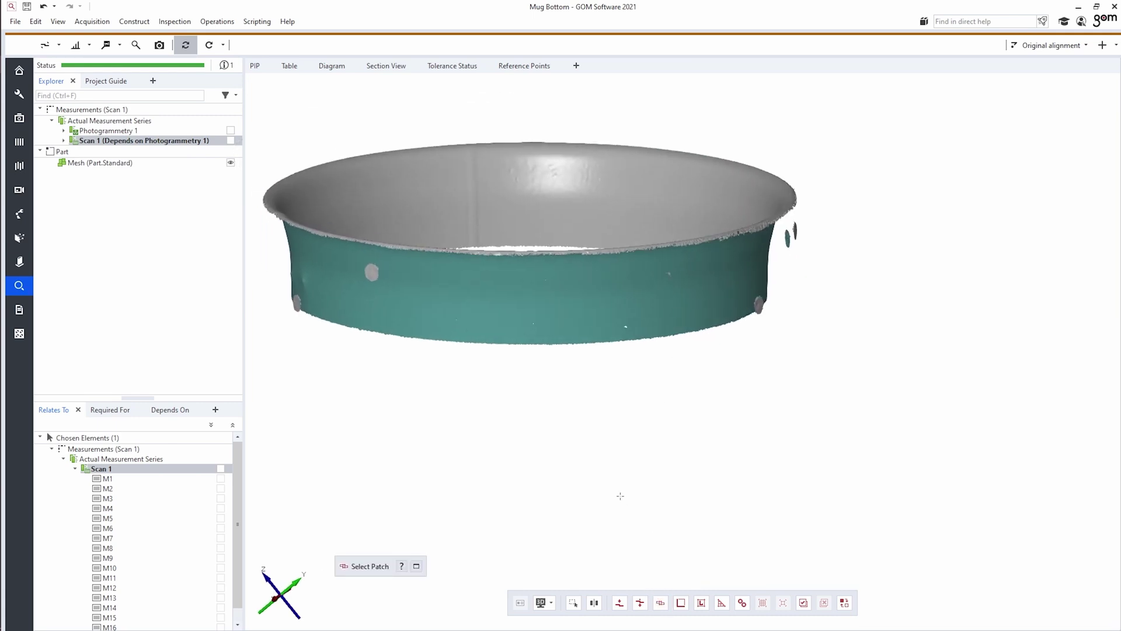
pyautogui.click(563, 207)
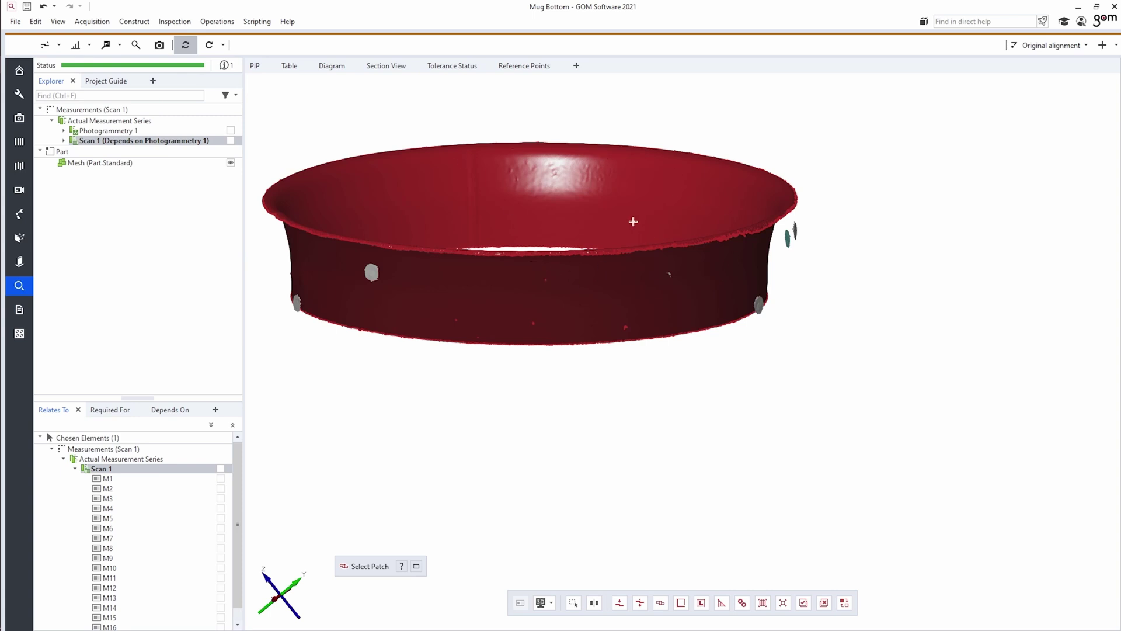
pyautogui.press('Escape')
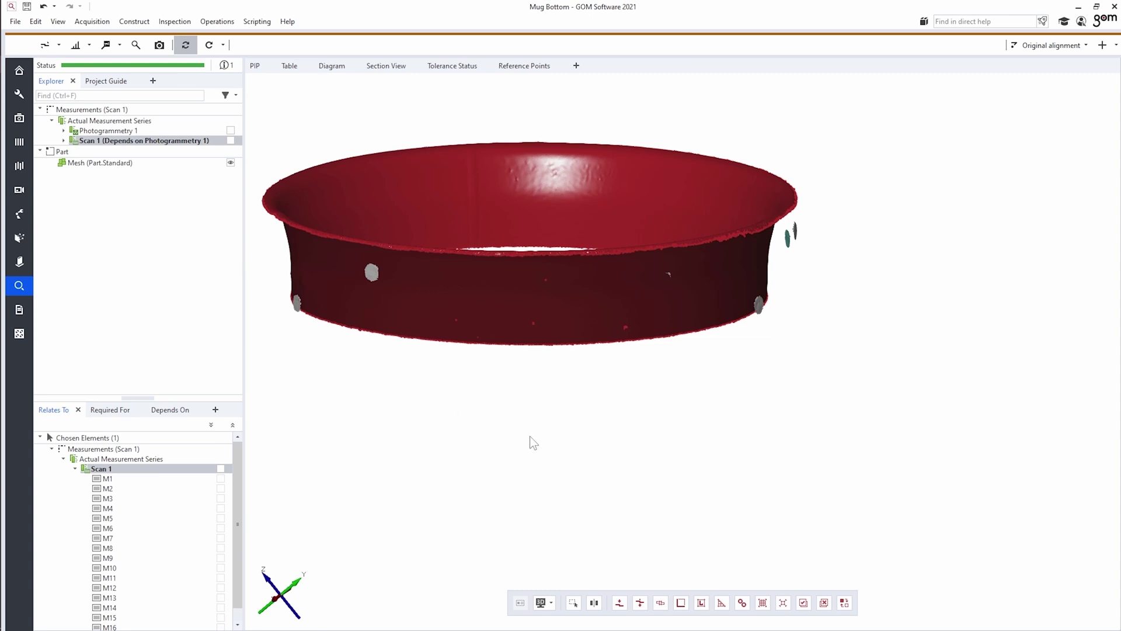
pyautogui.hotkey('ctrl', 'i')
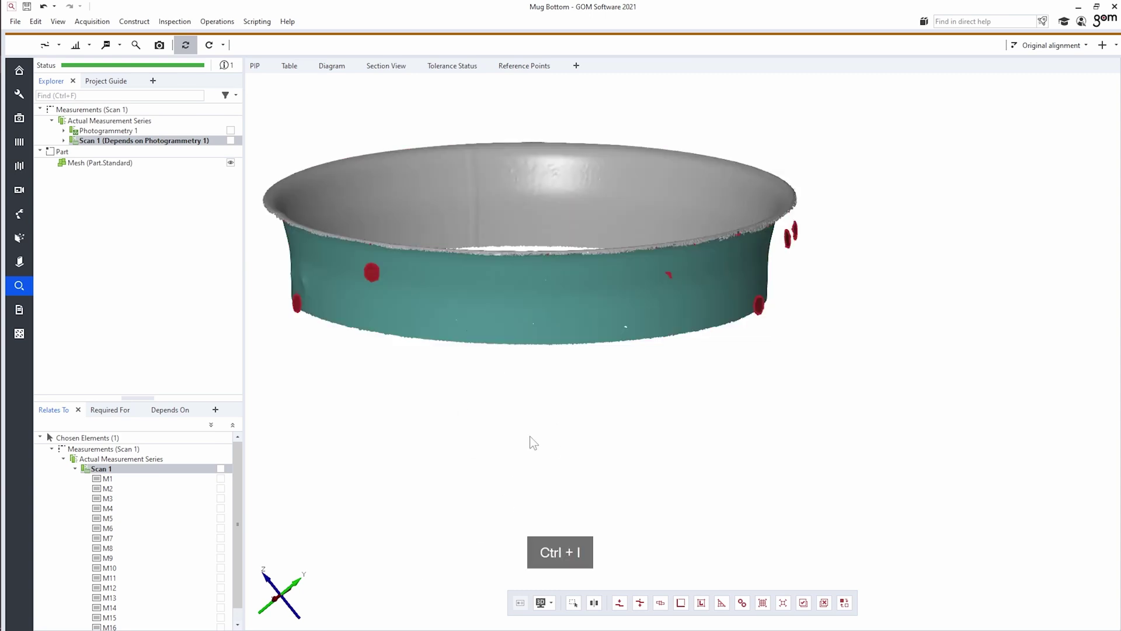
pyautogui.hotkey('ctrl', 'Delete')
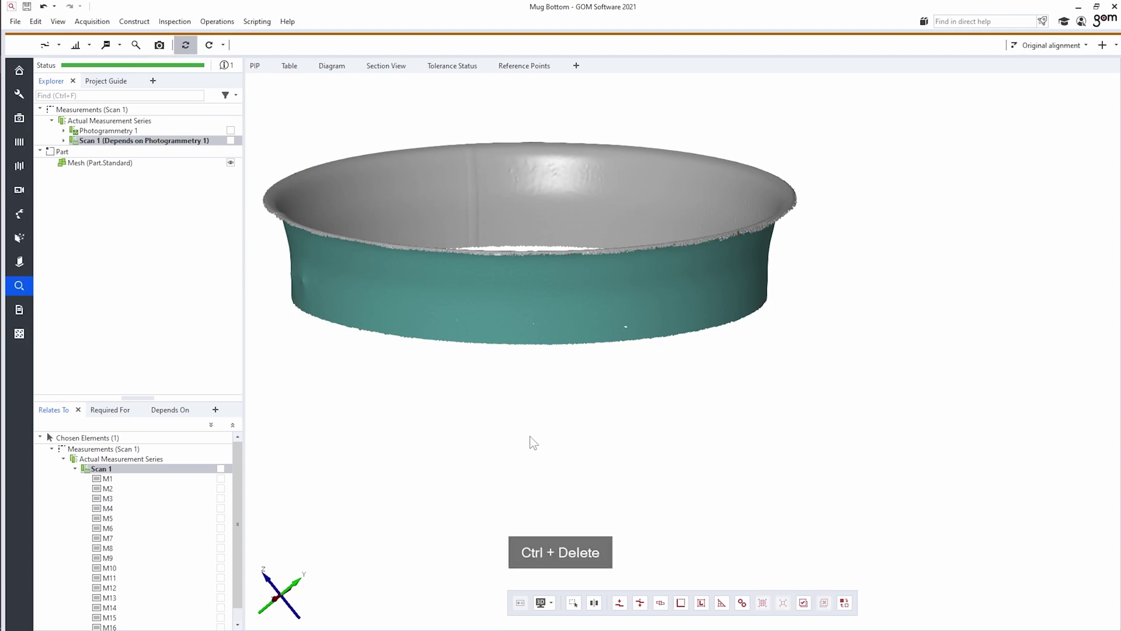
pyautogui.moveTo(590, 440); pyautogui.dragTo(615, 494, button='right')
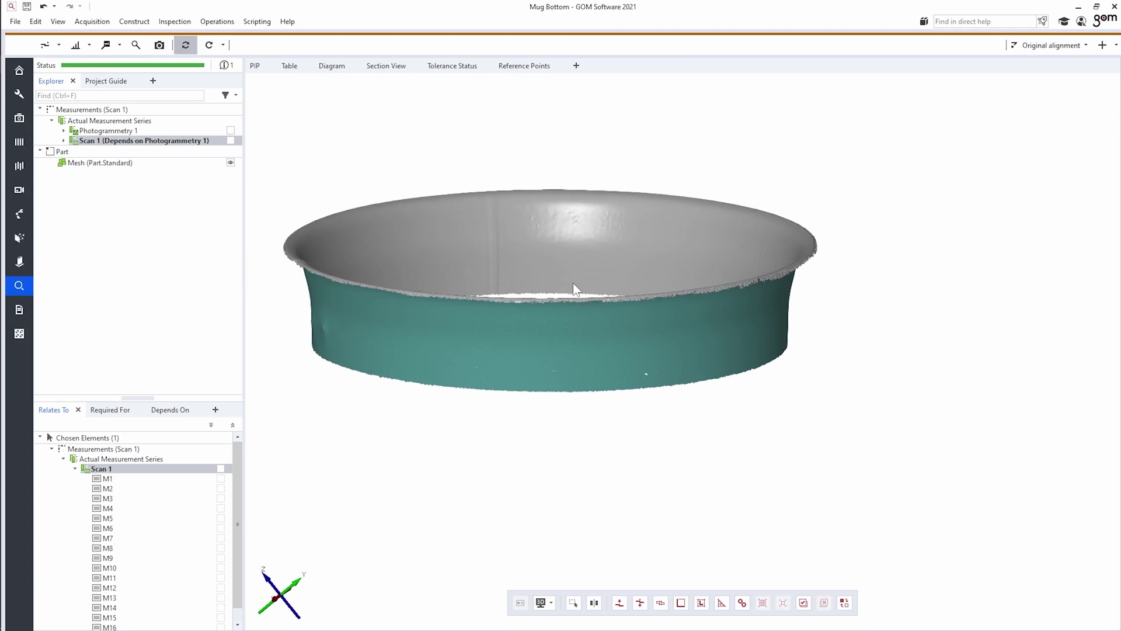
pyautogui.click(129, 165)
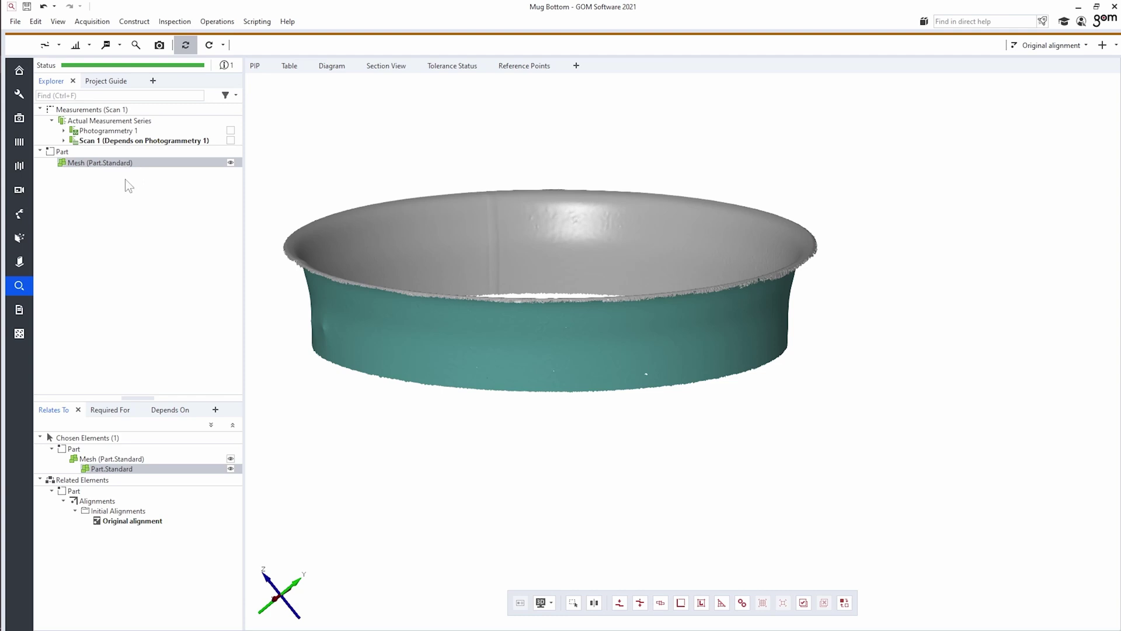
# Export the cleaned mug mesh in G3D format as Mug.g3d in the Mug Project folder
pyautogui.click(14, 22)
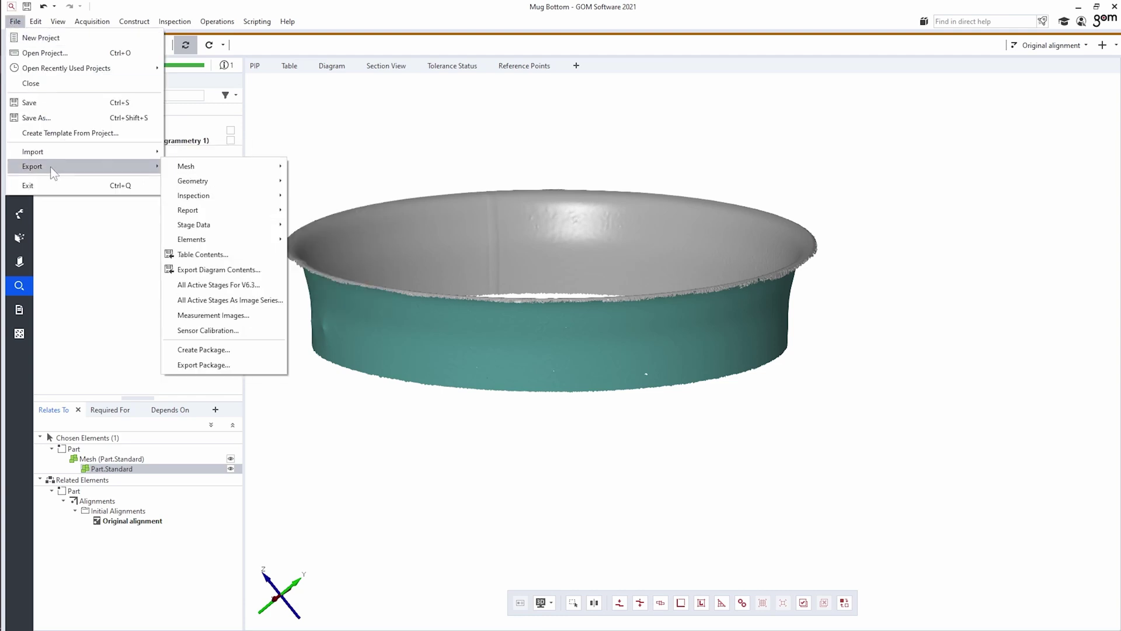
pyautogui.moveTo(186, 166)
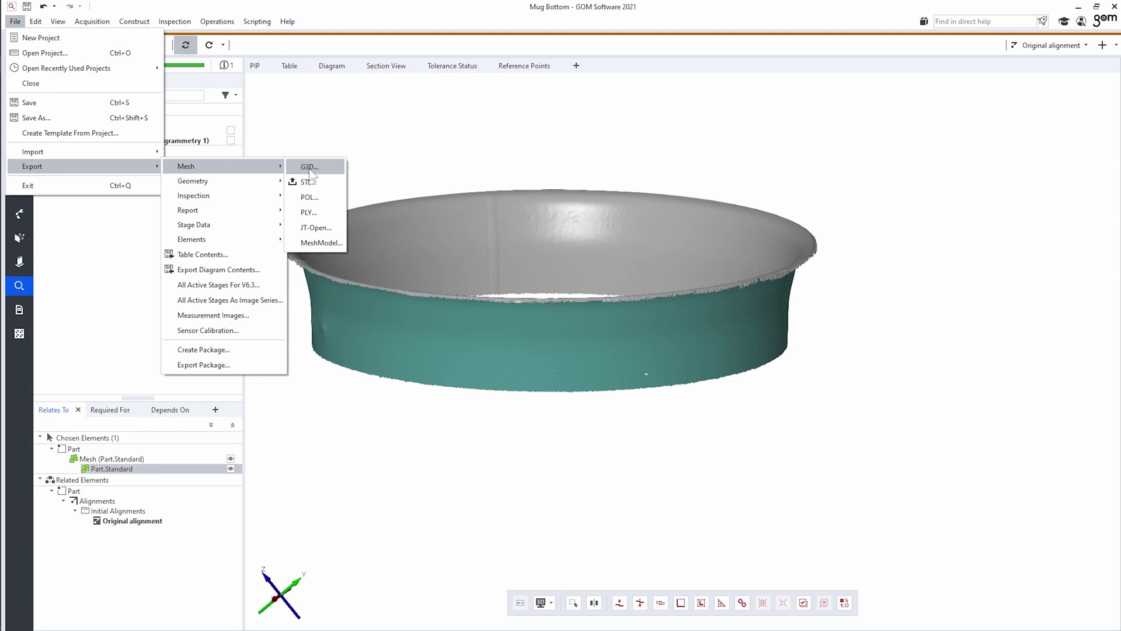
pyautogui.click(310, 168)
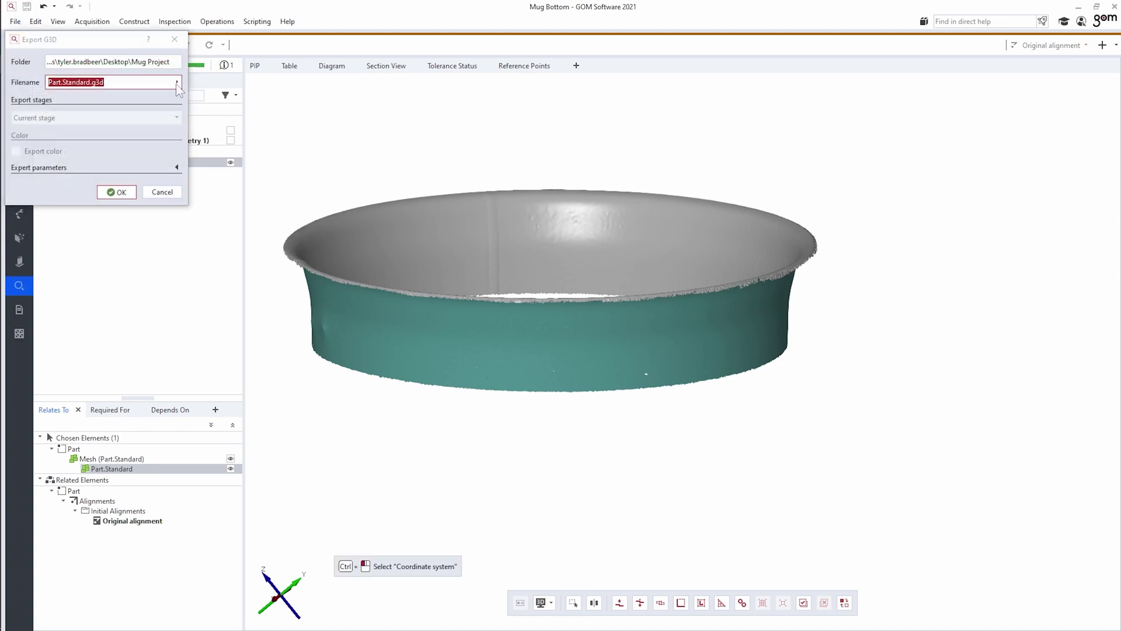
pyautogui.click(176, 83)
pyautogui.moveTo(289, 228)
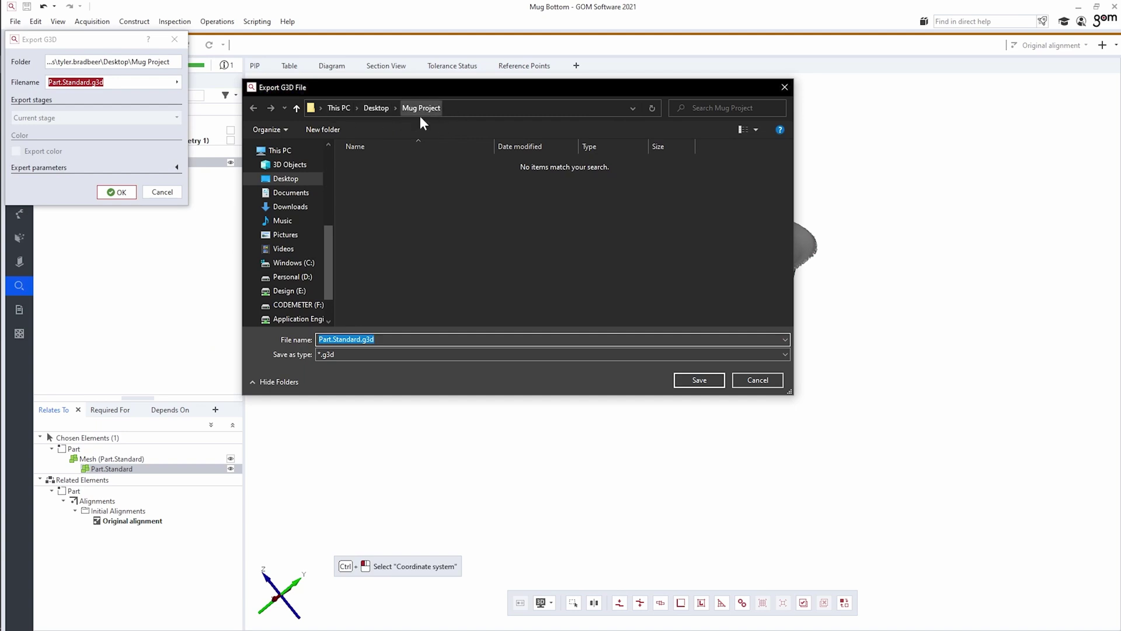
pyautogui.moveTo(361, 340); pyautogui.dragTo(292, 331)
pyautogui.write('Mug')
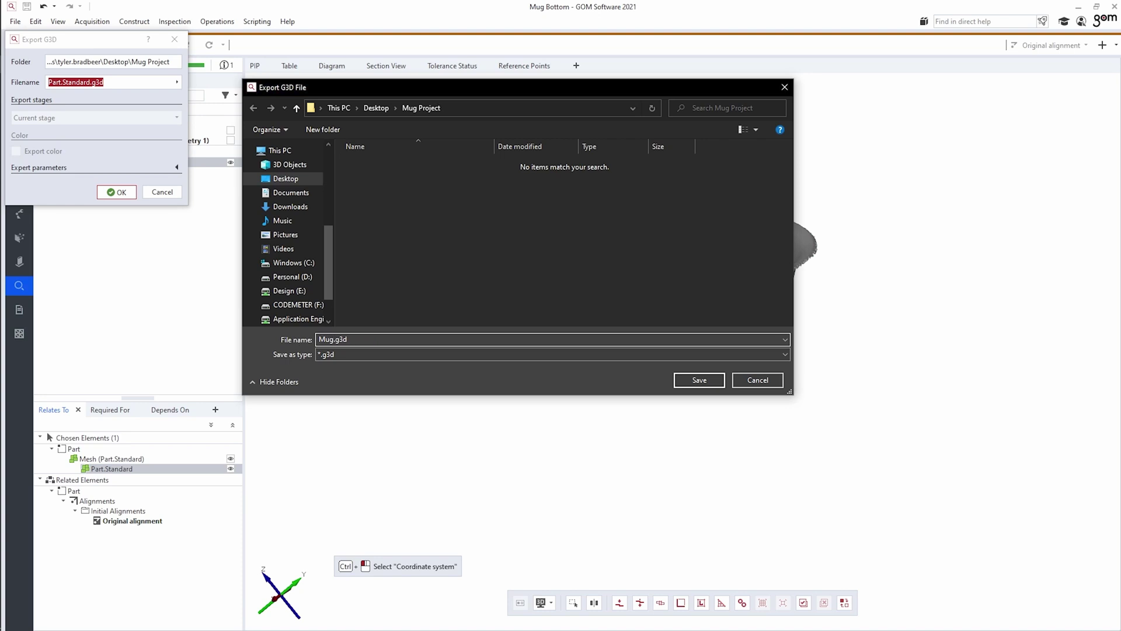
pyautogui.click(699, 379)
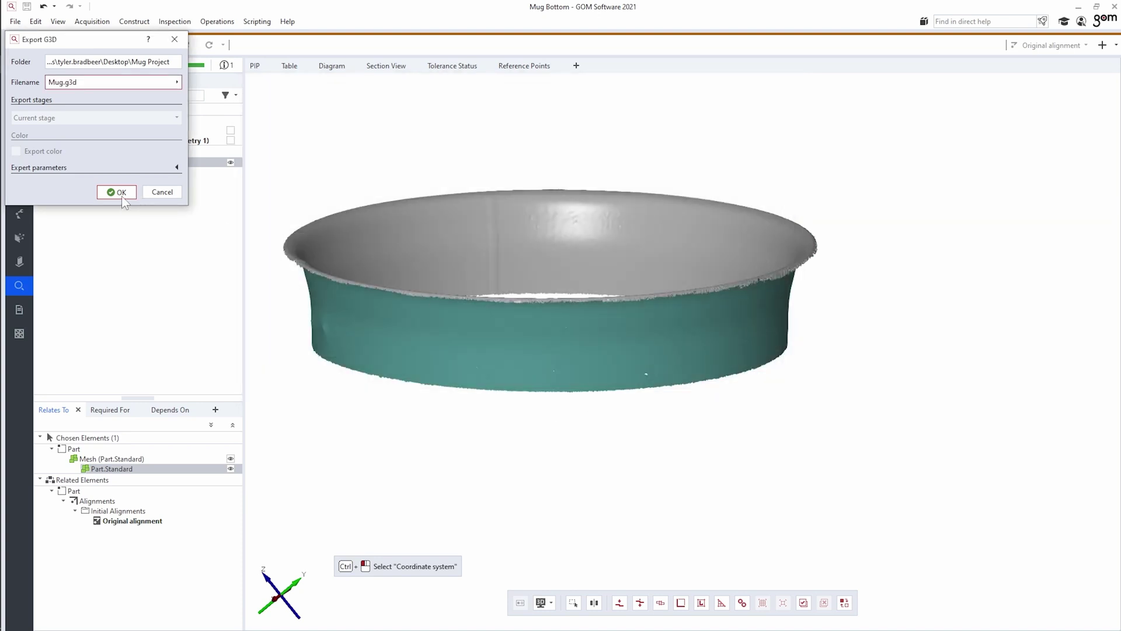
pyautogui.click(119, 192)
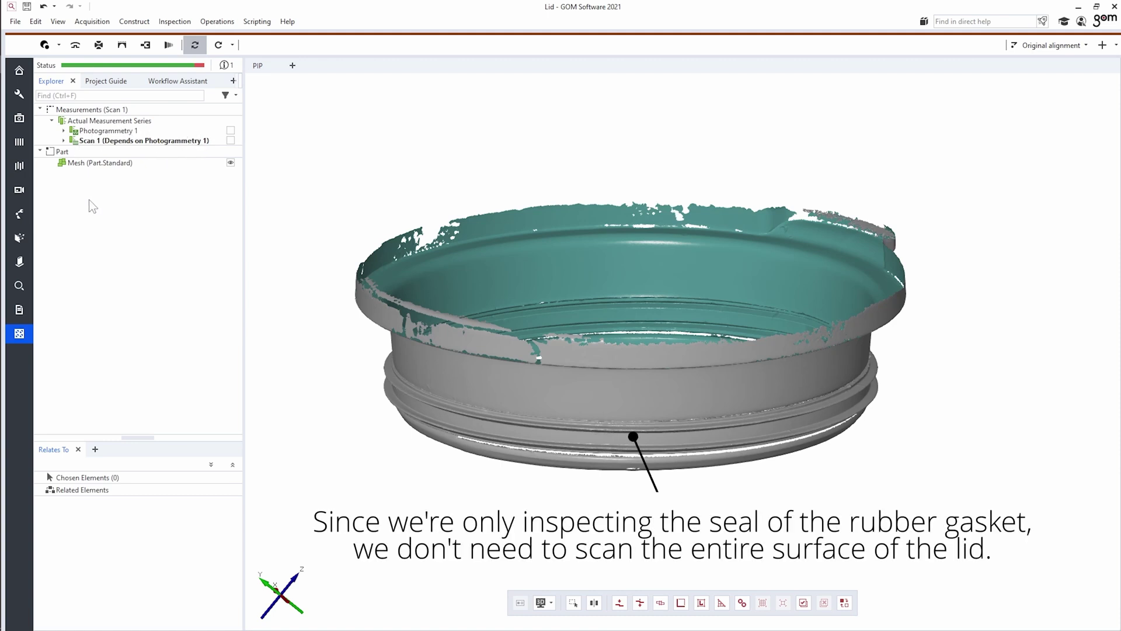
# Select Mesh (Part.Standard) and export it in G3D format as Lid.g3d in Mug Project
pyautogui.moveTo(556, 396); pyautogui.dragTo(611, 367)
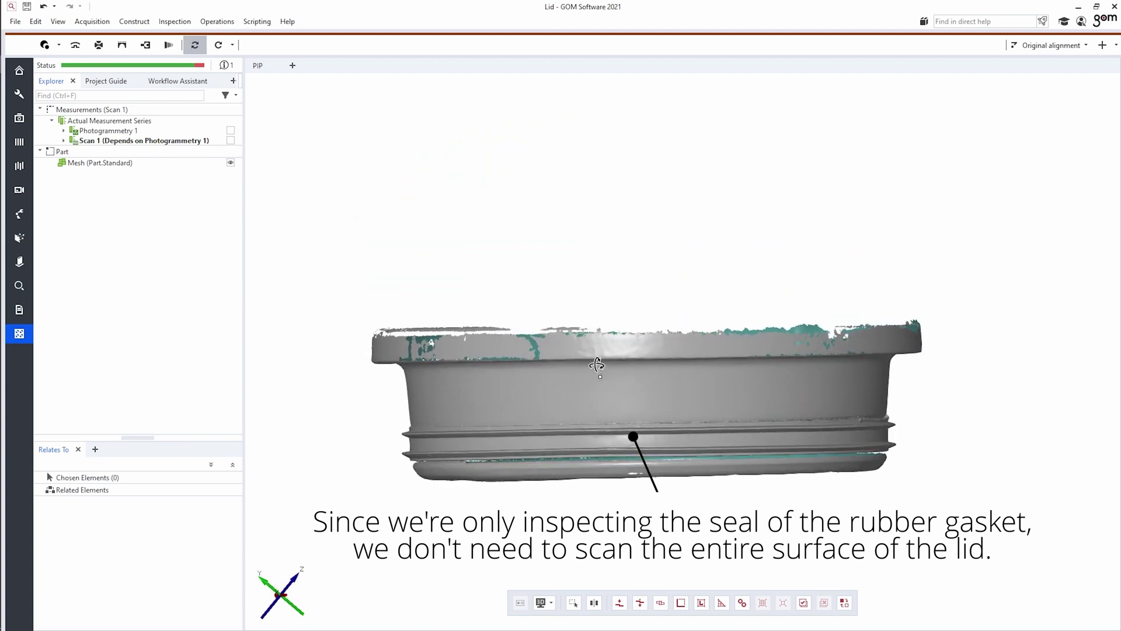
pyautogui.moveTo(611, 367); pyautogui.dragTo(633, 382)
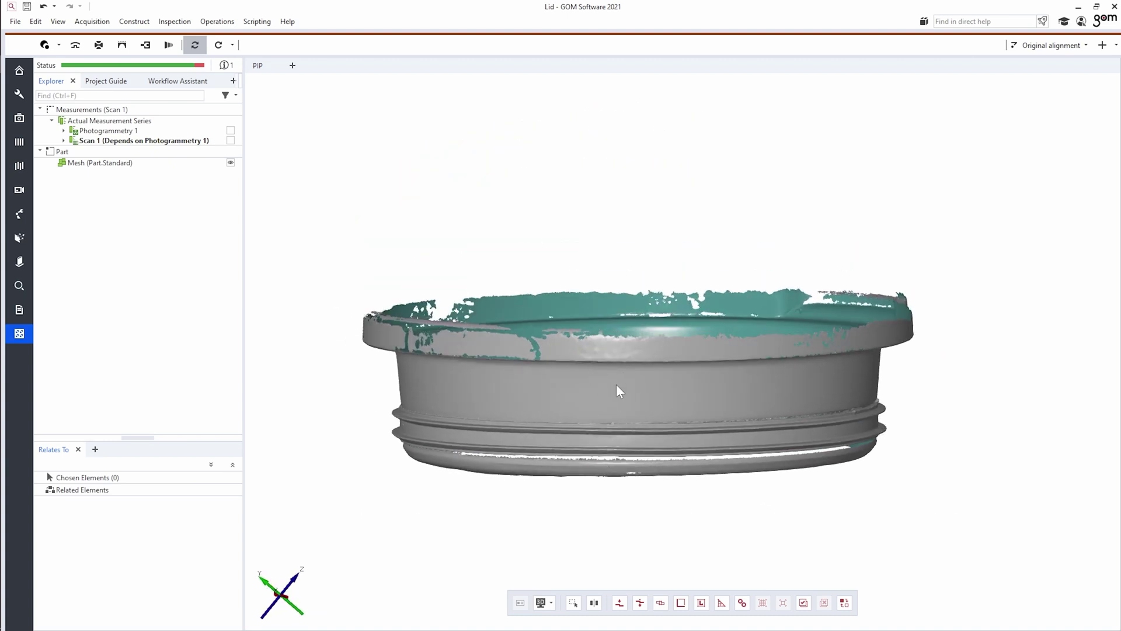
pyautogui.click(150, 165)
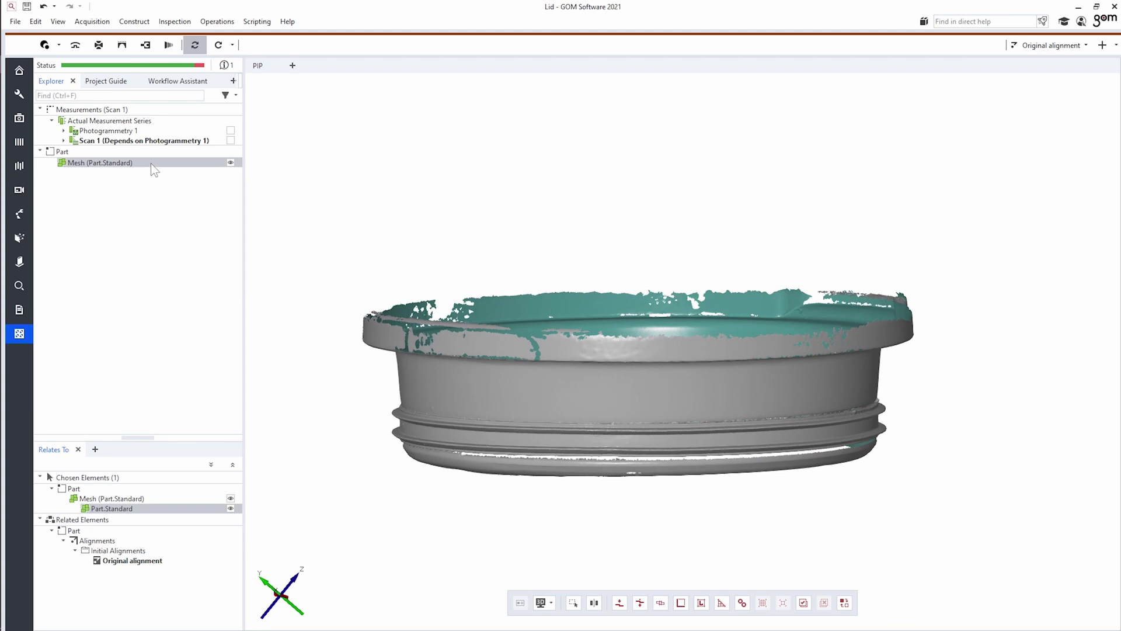
pyautogui.click(15, 22)
pyautogui.moveTo(185, 167)
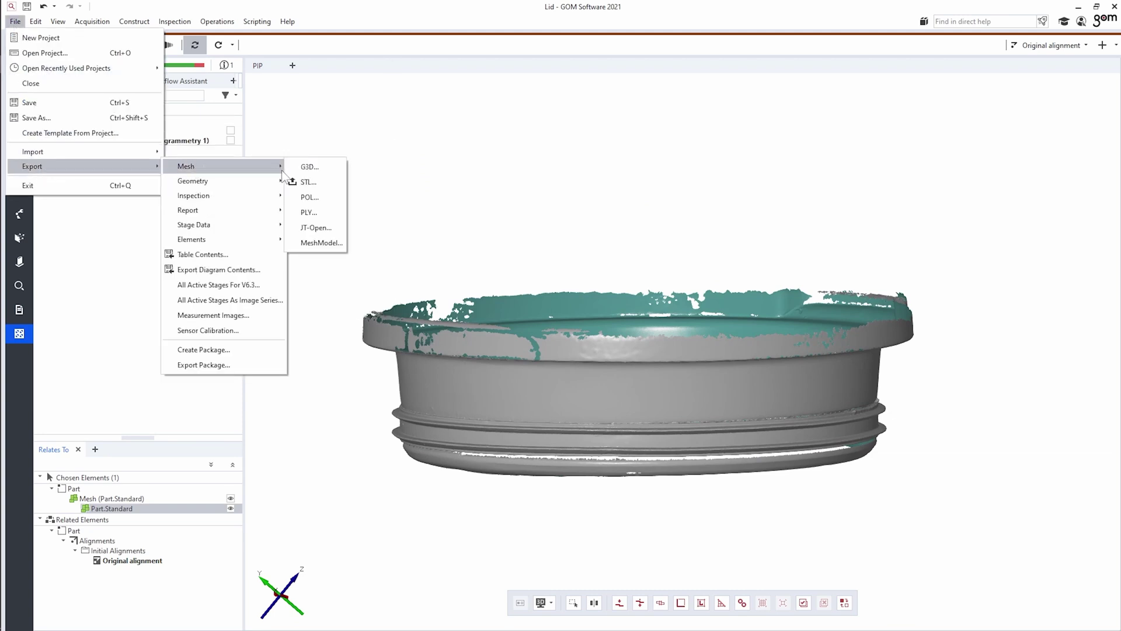
pyautogui.click(294, 168)
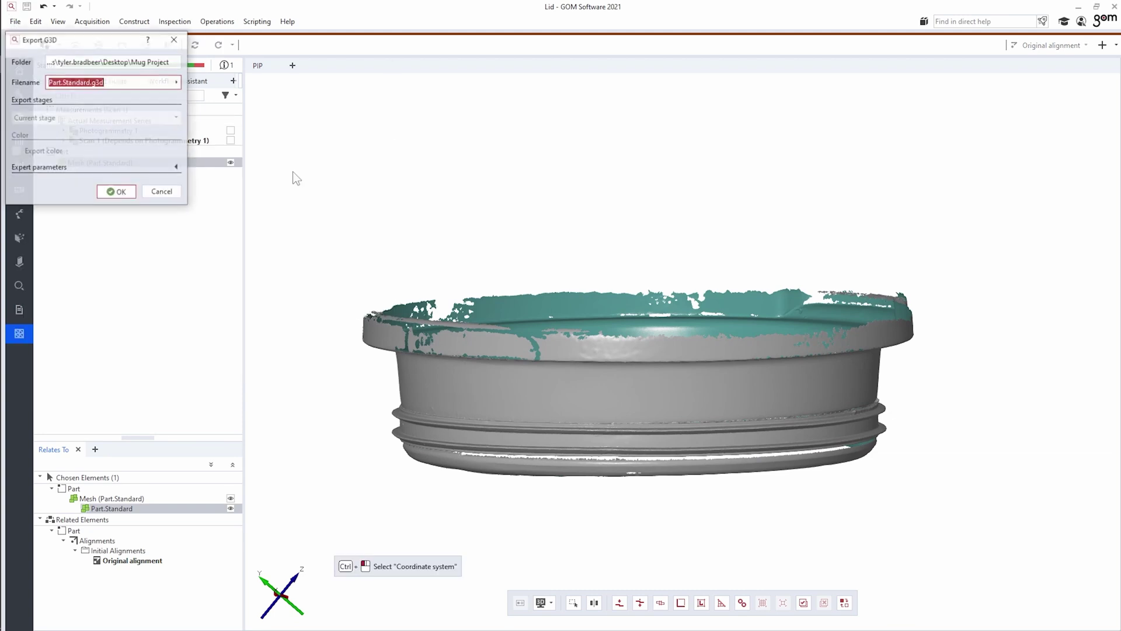
pyautogui.click(178, 83)
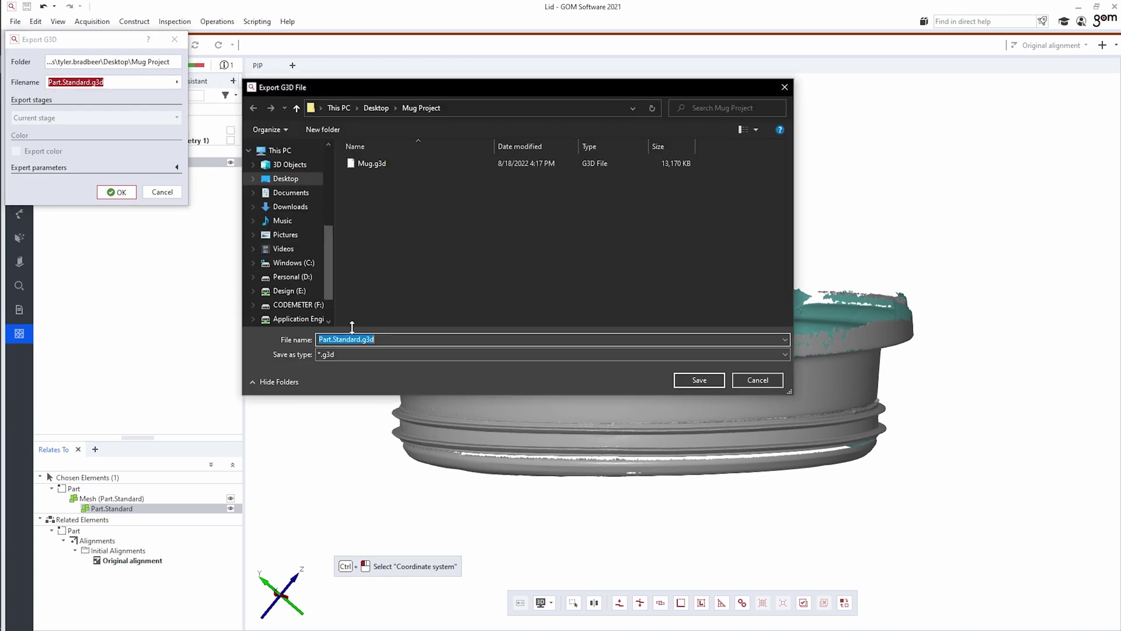
pyautogui.click(364, 341)
pyautogui.press('BackSpace')
pyautogui.press('BackSpace')
pyautogui.press('BackSpace')
pyautogui.write('Lid.')
pyautogui.click(705, 382)
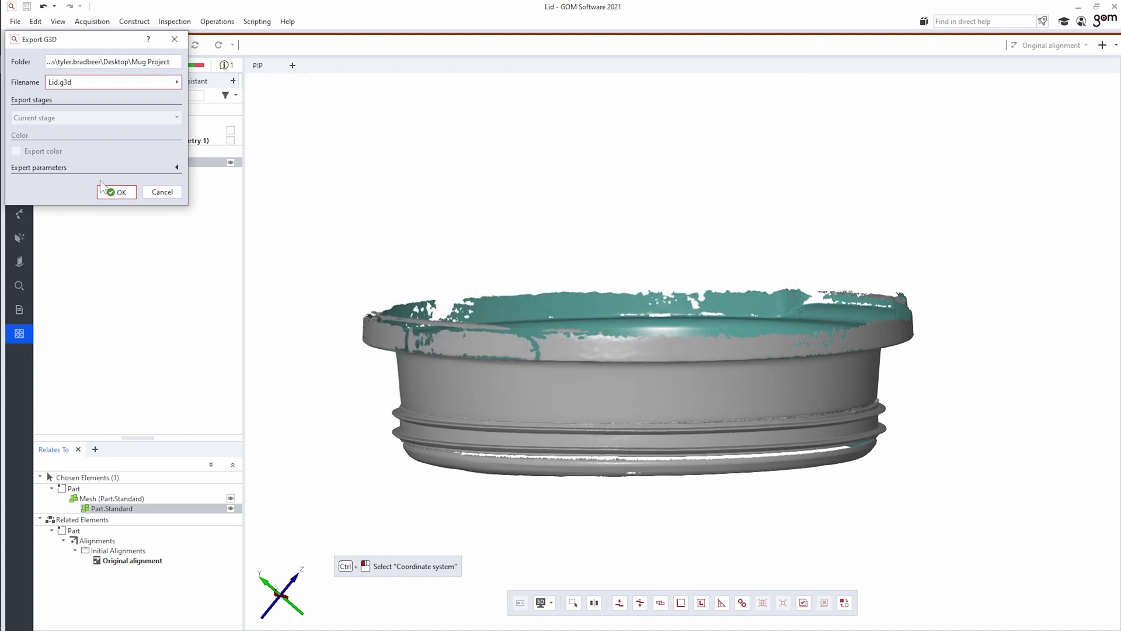
pyautogui.click(116, 193)
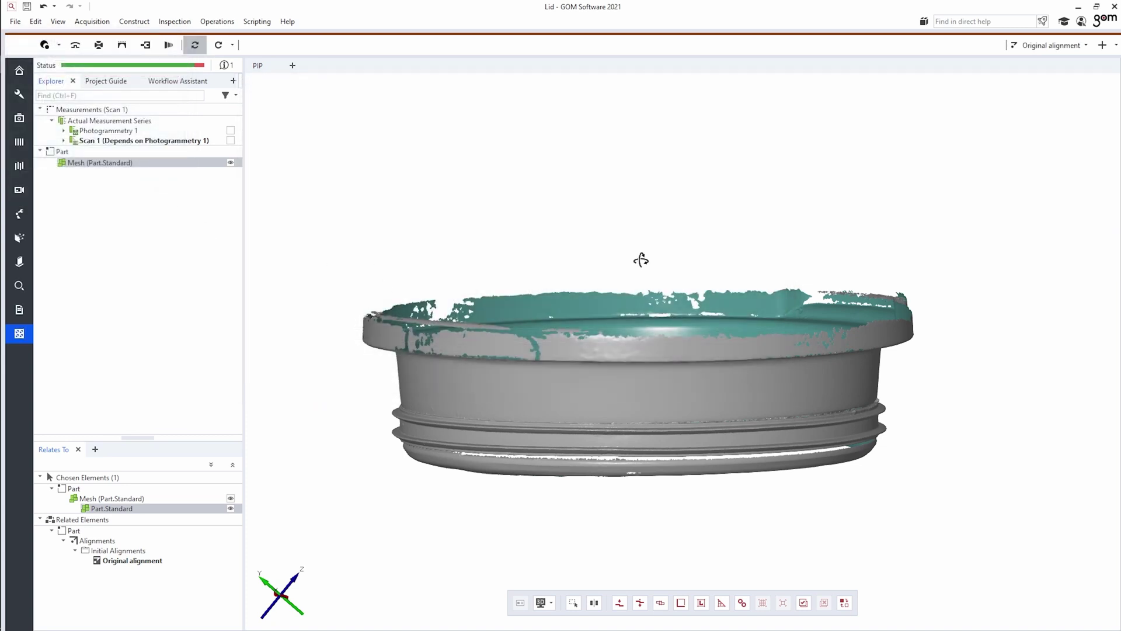
pyautogui.moveTo(641, 260); pyautogui.dragTo(637, 279)
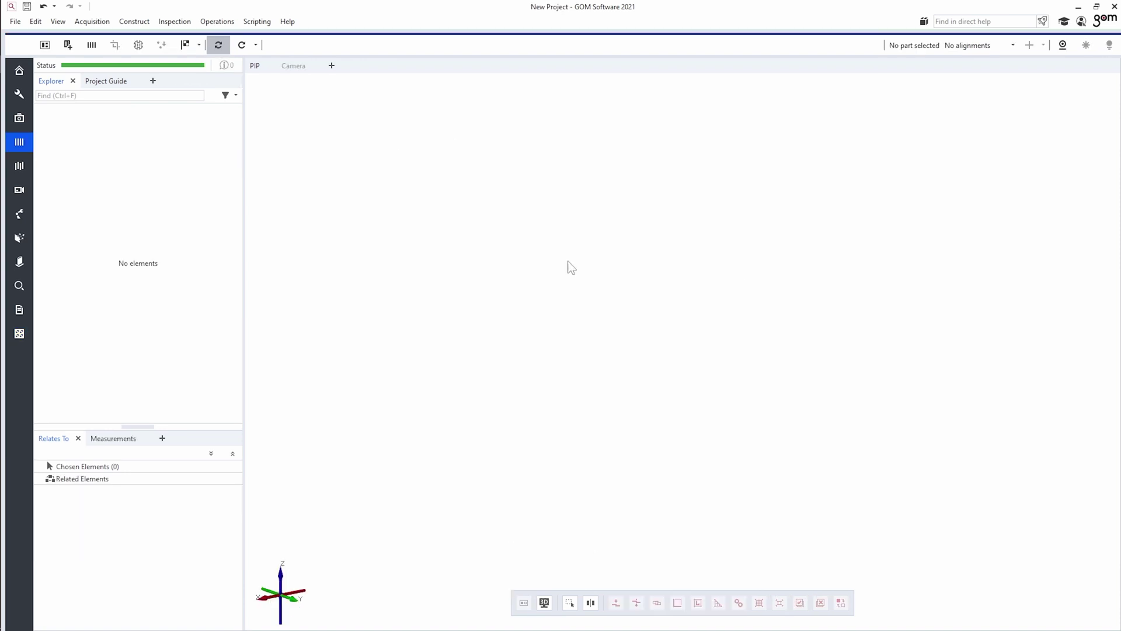
# Save the empty project as Mug Assembly in the Mug Project folder
pyautogui.click(15, 21)
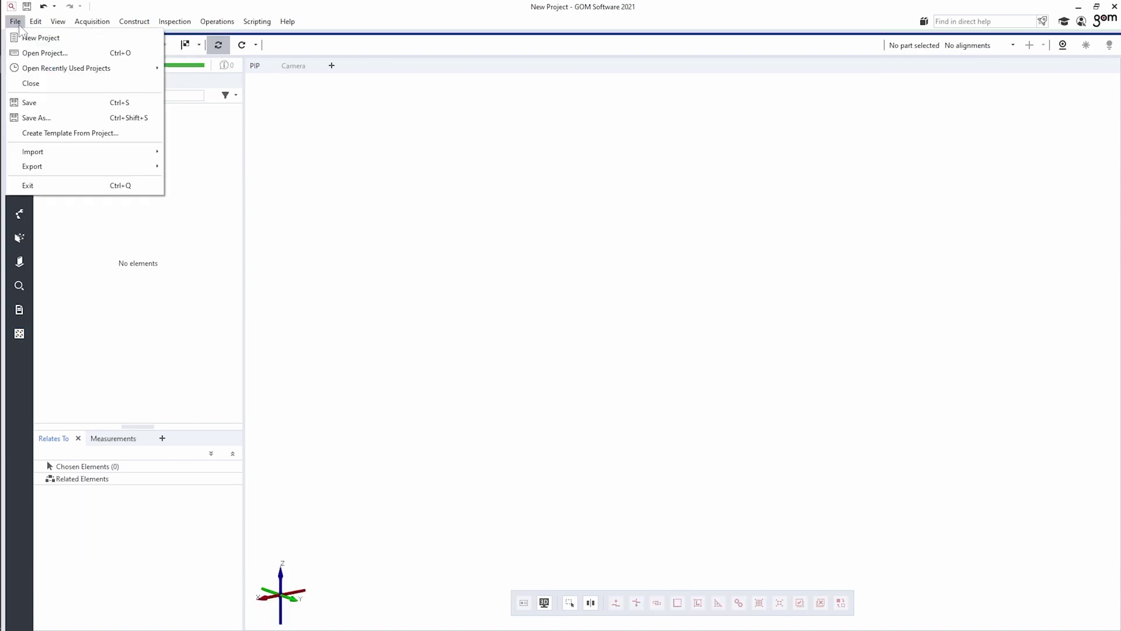
pyautogui.click(33, 105)
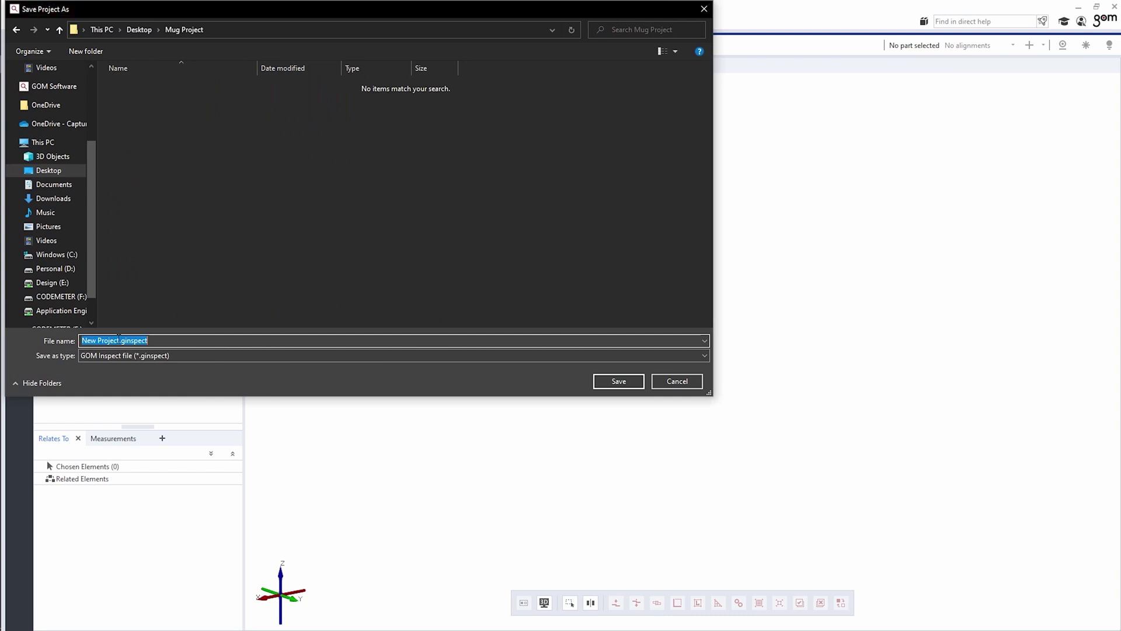
pyautogui.write('Mug Assembly')
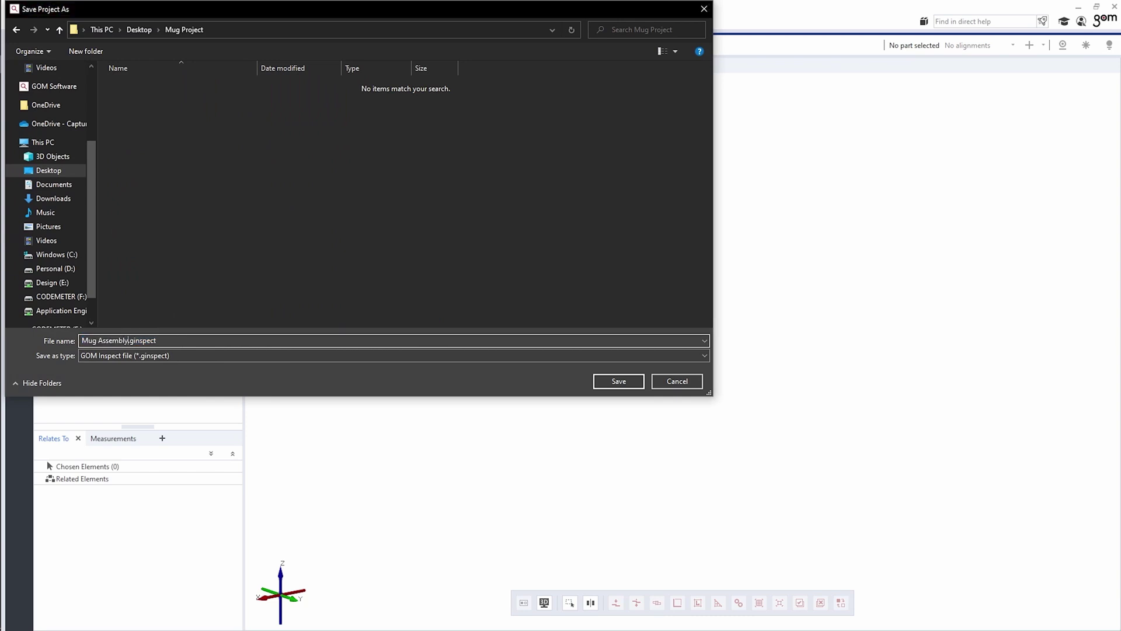
pyautogui.click(623, 384)
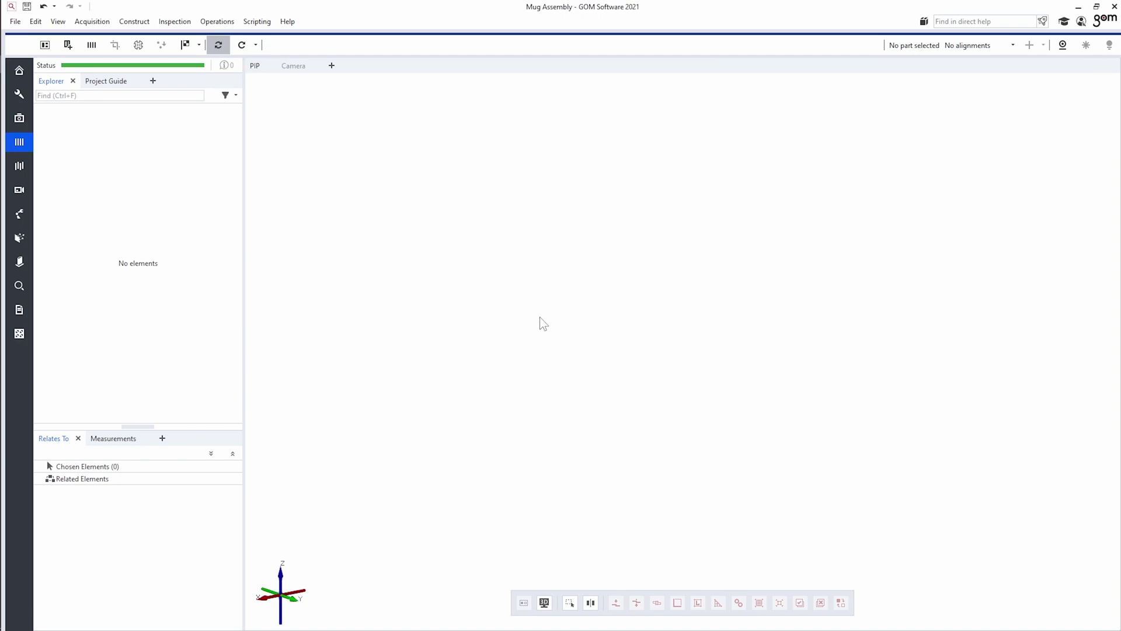
# Import Lid.g3d from the Mug Project folder as a new part named Lid
pyautogui.hotkey('alt', 'Tab')
pyautogui.hotkey('alt', 'Tab')
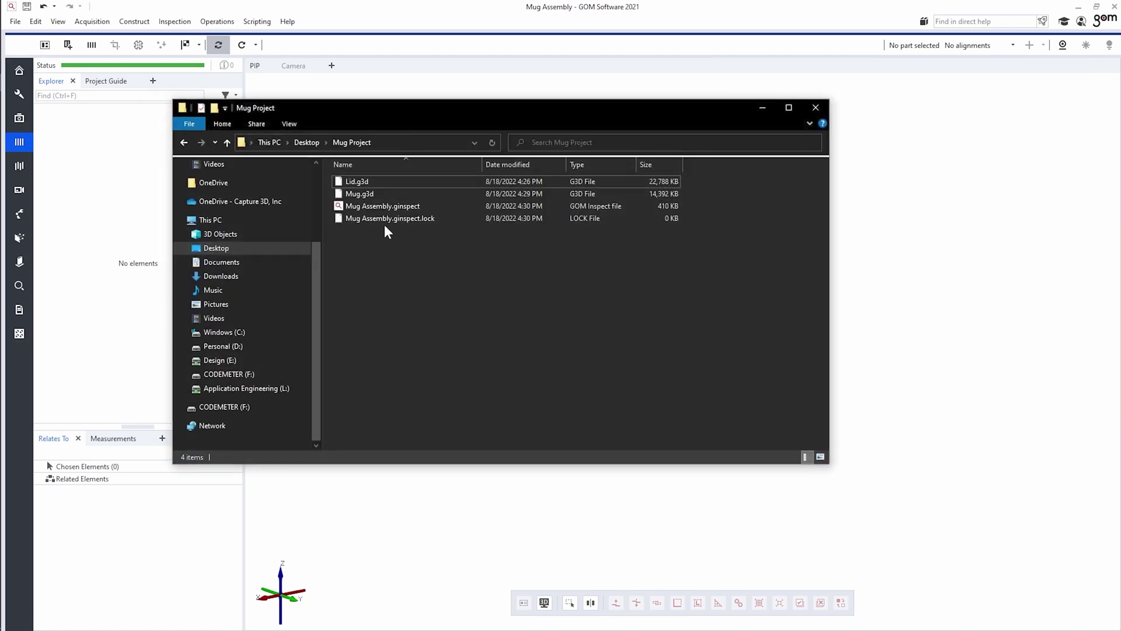
pyautogui.click(377, 182)
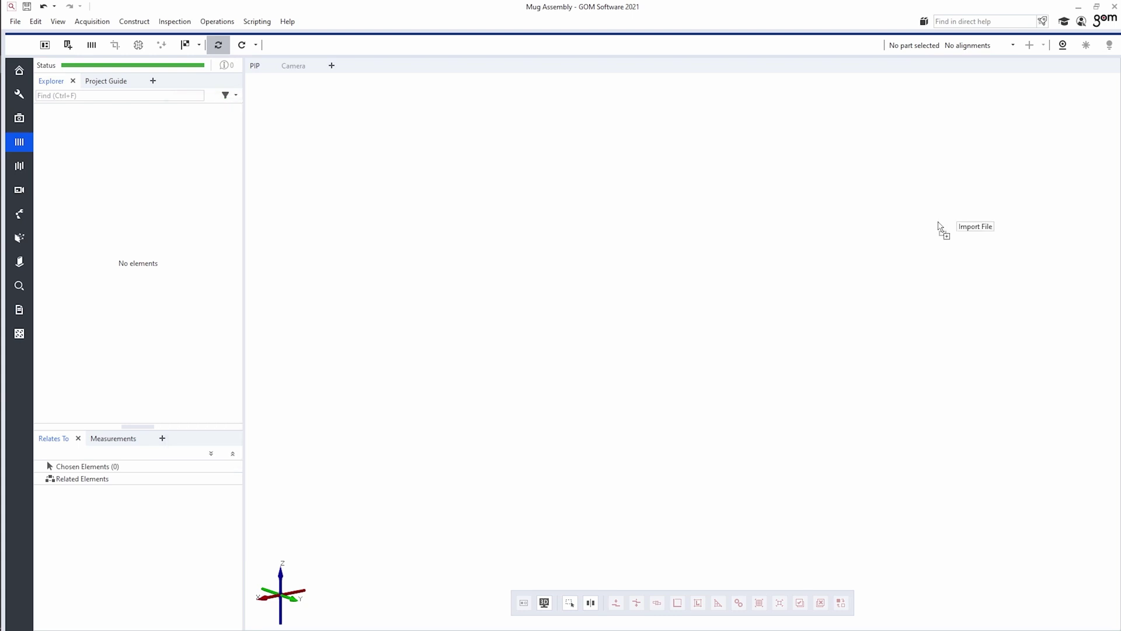
pyautogui.moveTo(885, 206); pyautogui.dragTo(807, 237)
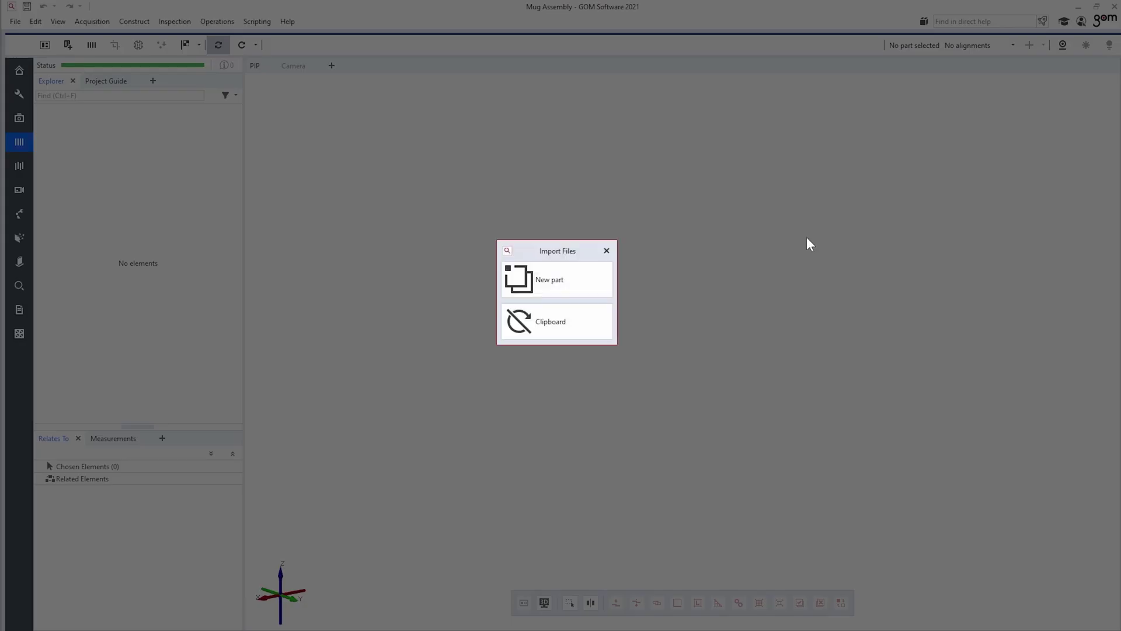
pyautogui.click(561, 278)
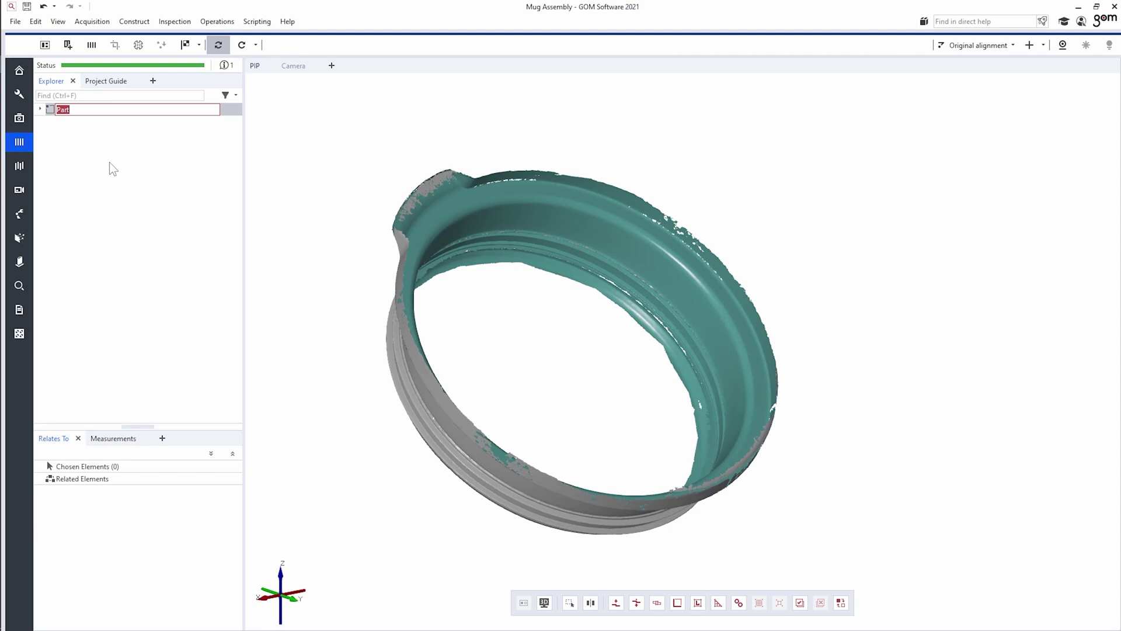
pyautogui.write('Lid')
pyautogui.press('Return')
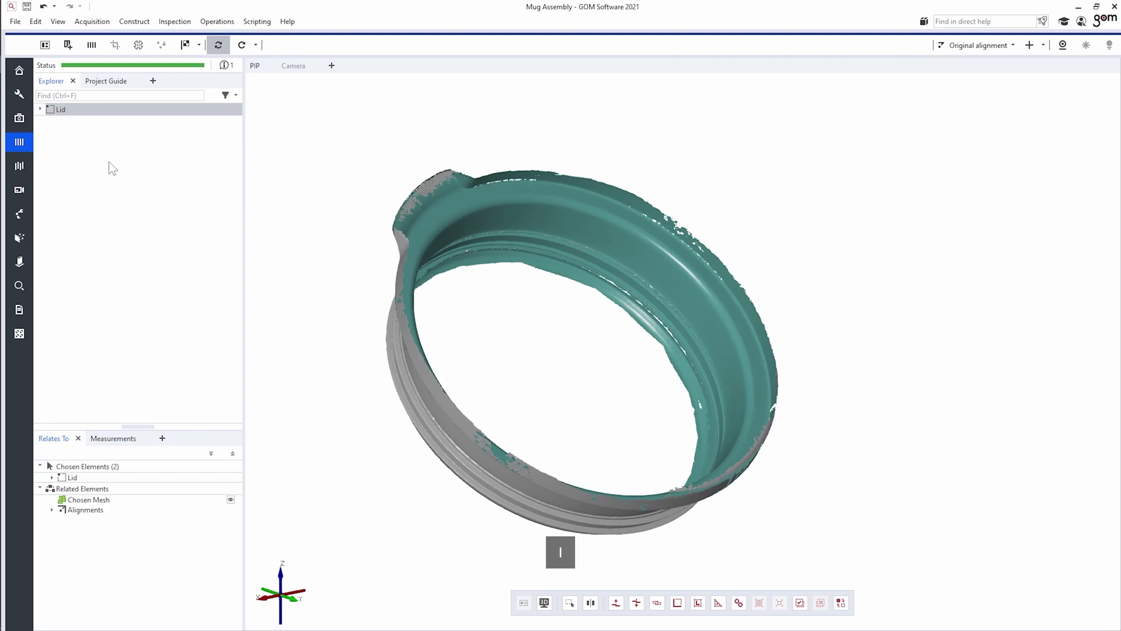
# Import Mug.g3d as a new part named Mug
pyautogui.hotkey('alt', 'Tab')
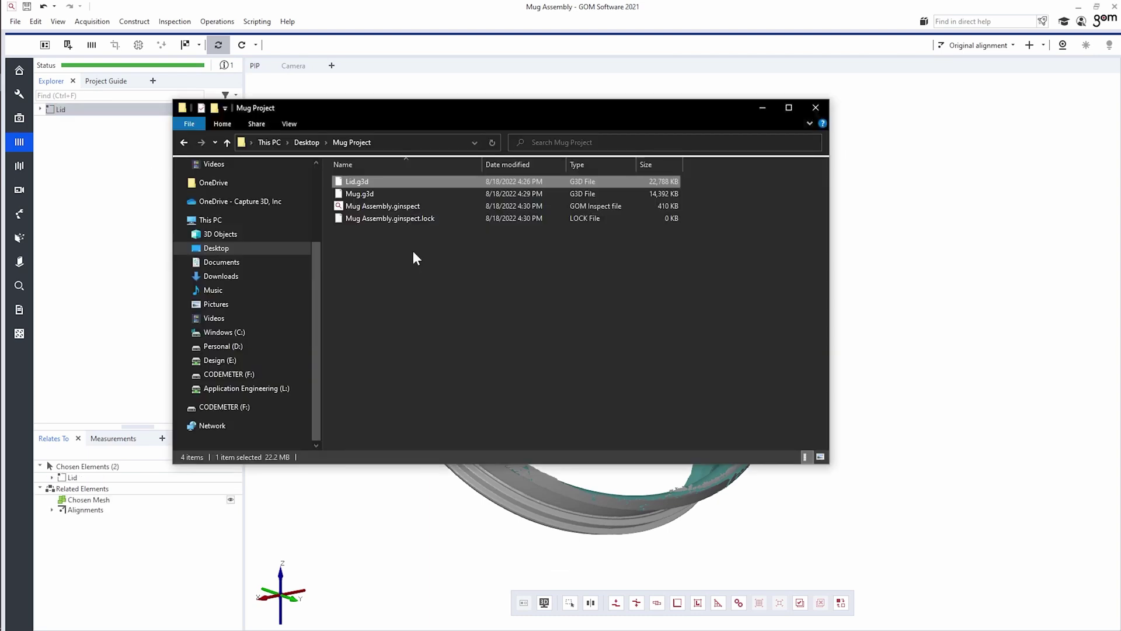
pyautogui.click(362, 192)
pyautogui.moveTo(361, 192); pyautogui.dragTo(885, 221)
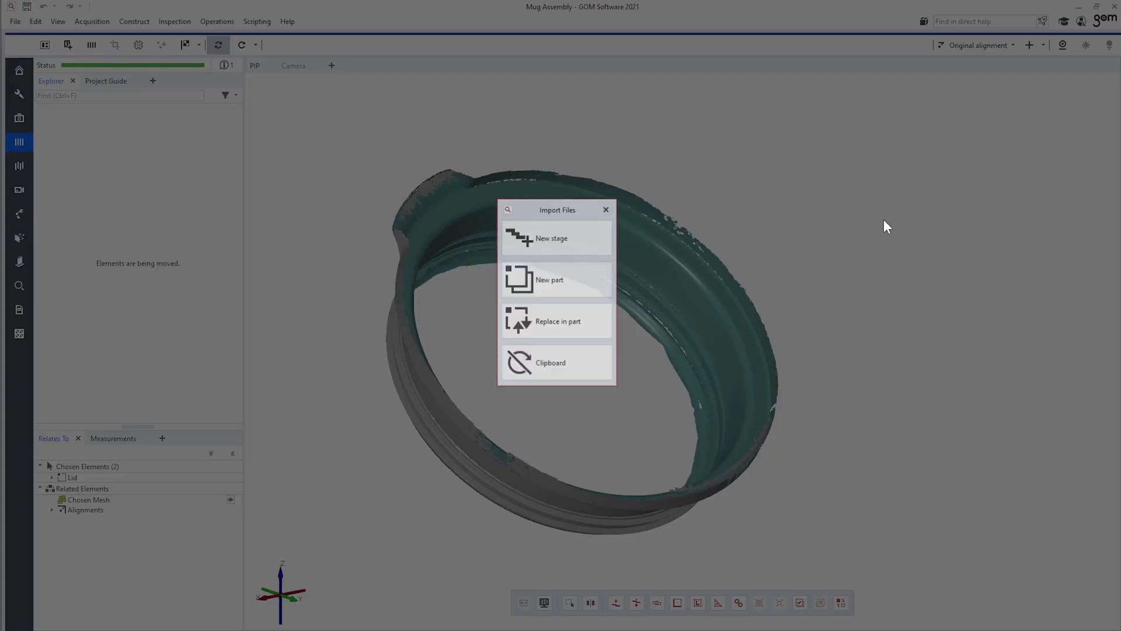
pyautogui.click(582, 279)
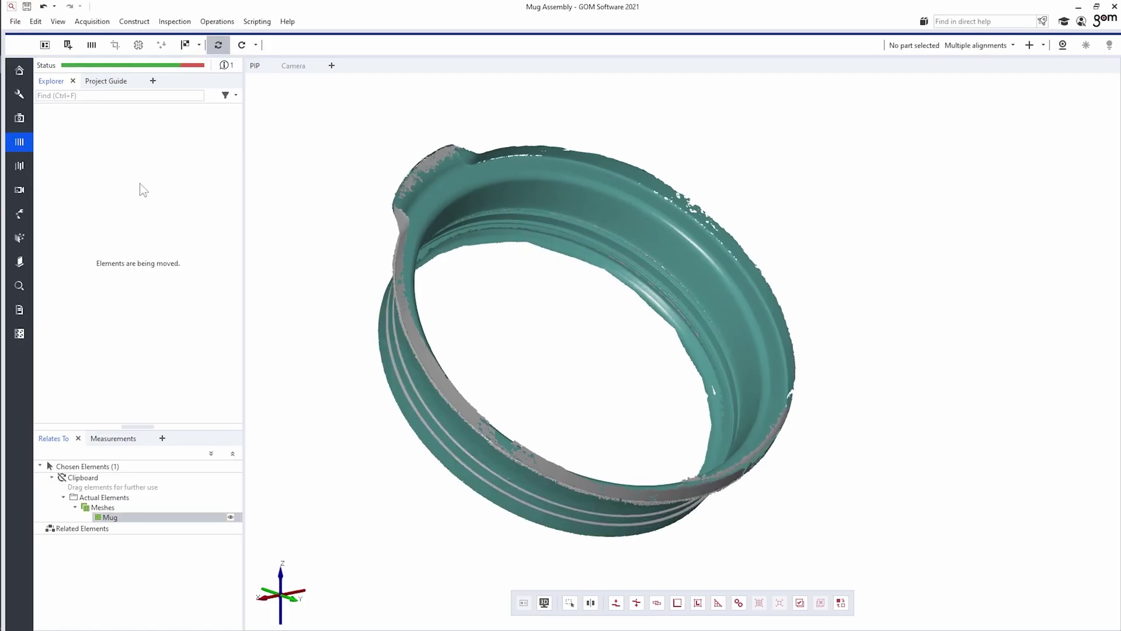
pyautogui.press('Return')
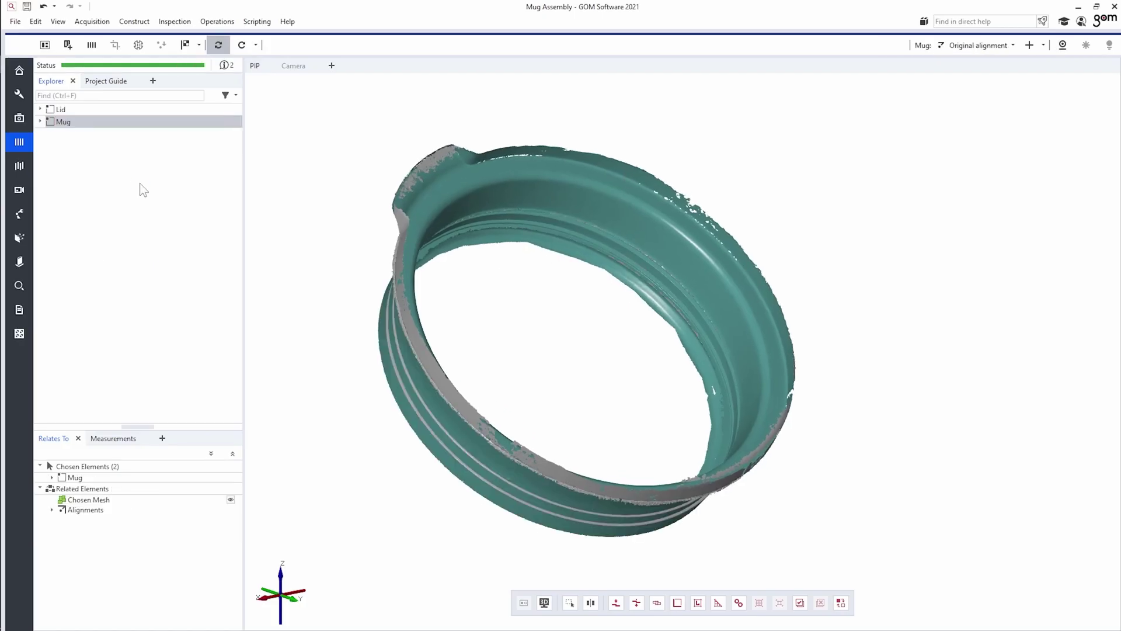
pyautogui.moveTo(401, 289)
pyautogui.mouseDown()
pyautogui.moveTo(483, 283)
pyautogui.moveTo(595, 394)
pyautogui.mouseUp()
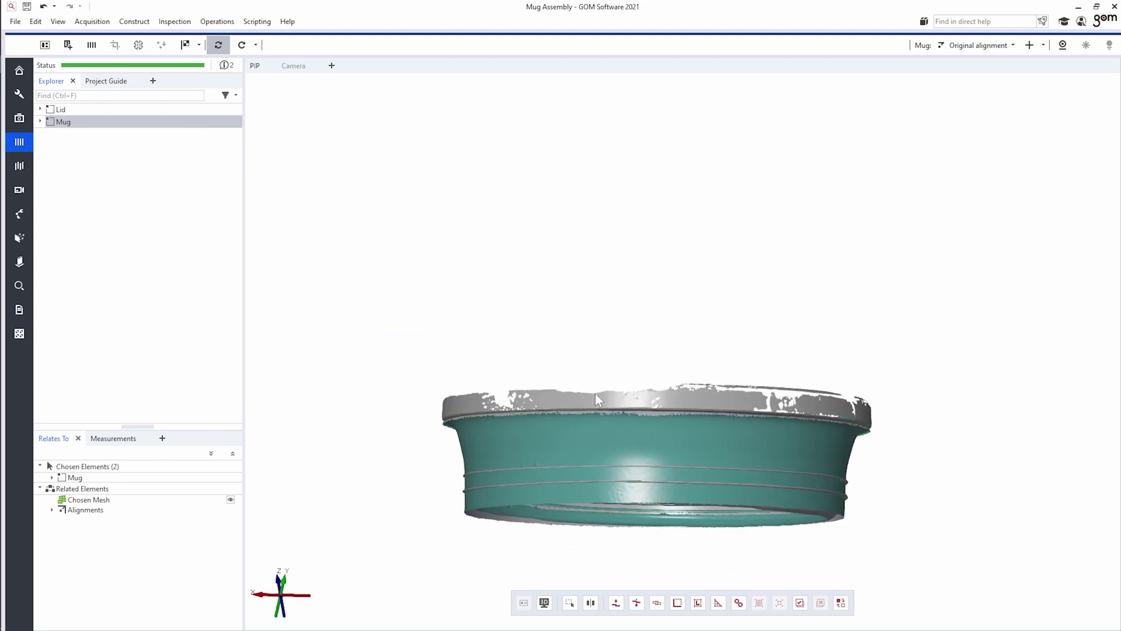
pyautogui.scroll(3, 770, 443)
pyautogui.scroll(1, 758, 414)
pyautogui.moveTo(739, 409)
pyautogui.mouseDown()
pyautogui.moveTo(750, 327)
pyautogui.moveTo(751, 452)
pyautogui.mouseUp()
pyautogui.scroll(2, 661, 442)
pyautogui.scroll(3, 537, 401)
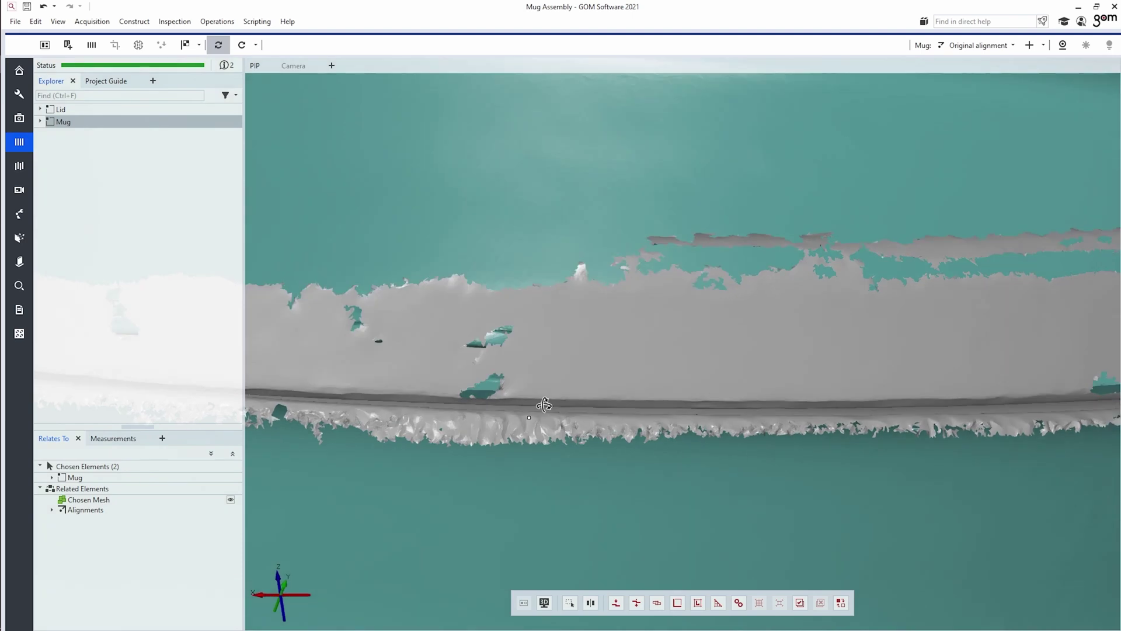
pyautogui.scroll(1, 550, 395)
pyautogui.scroll(-5, 554, 409)
pyautogui.moveTo(562, 422)
pyautogui.mouseDown()
pyautogui.moveTo(581, 476)
pyautogui.moveTo(578, 443)
pyautogui.mouseUp()
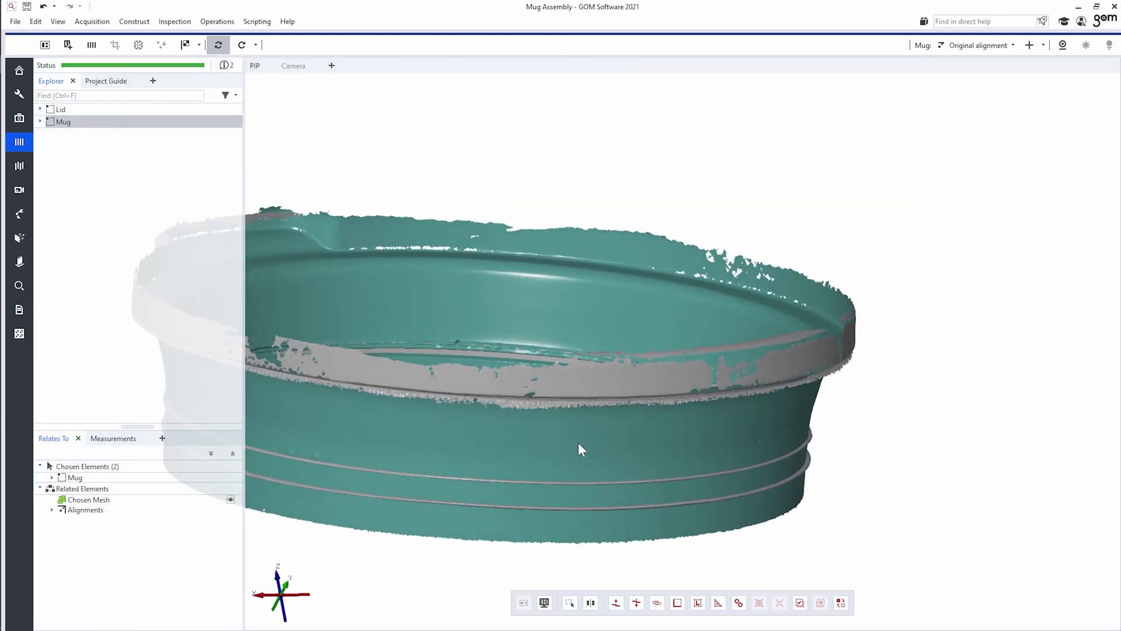
pyautogui.scroll(5, 596, 409)
pyautogui.scroll(-3, 613, 390)
pyautogui.scroll(-3, 676, 393)
pyautogui.moveTo(650, 420)
pyautogui.mouseDown()
pyautogui.moveTo(611, 407)
pyautogui.moveTo(615, 394)
pyautogui.moveTo(503, 425)
pyautogui.mouseUp()
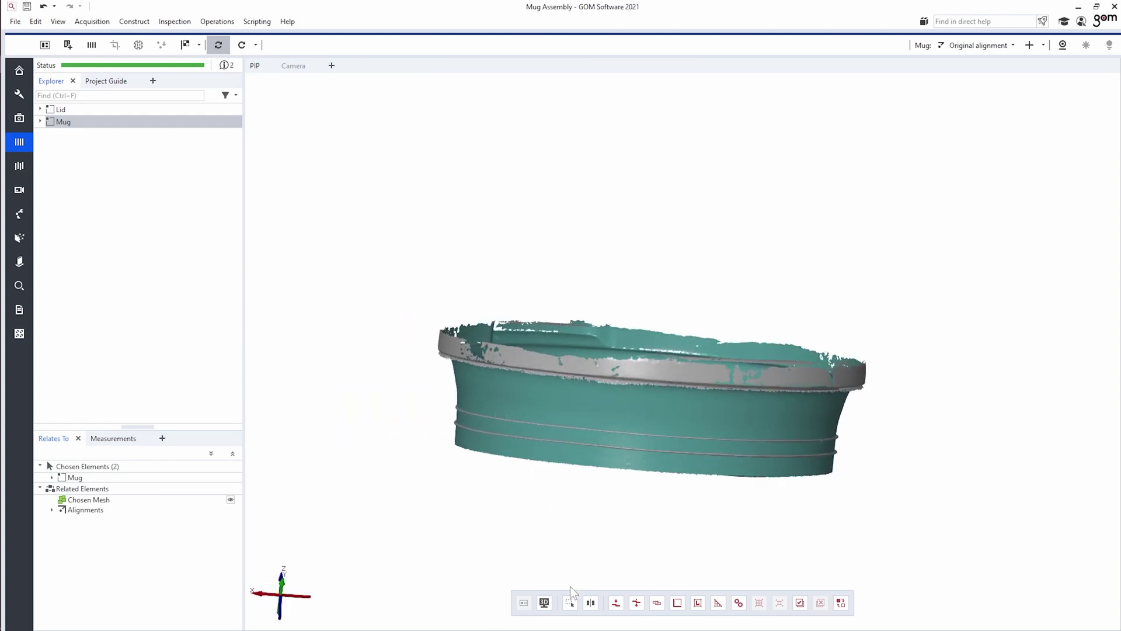
pyautogui.click(569, 603)
# Fix a clipping plane through the mug and clip away part of it to expose the wall
pyautogui.click(655, 503)
pyautogui.moveTo(713, 468); pyautogui.dragTo(618, 456)
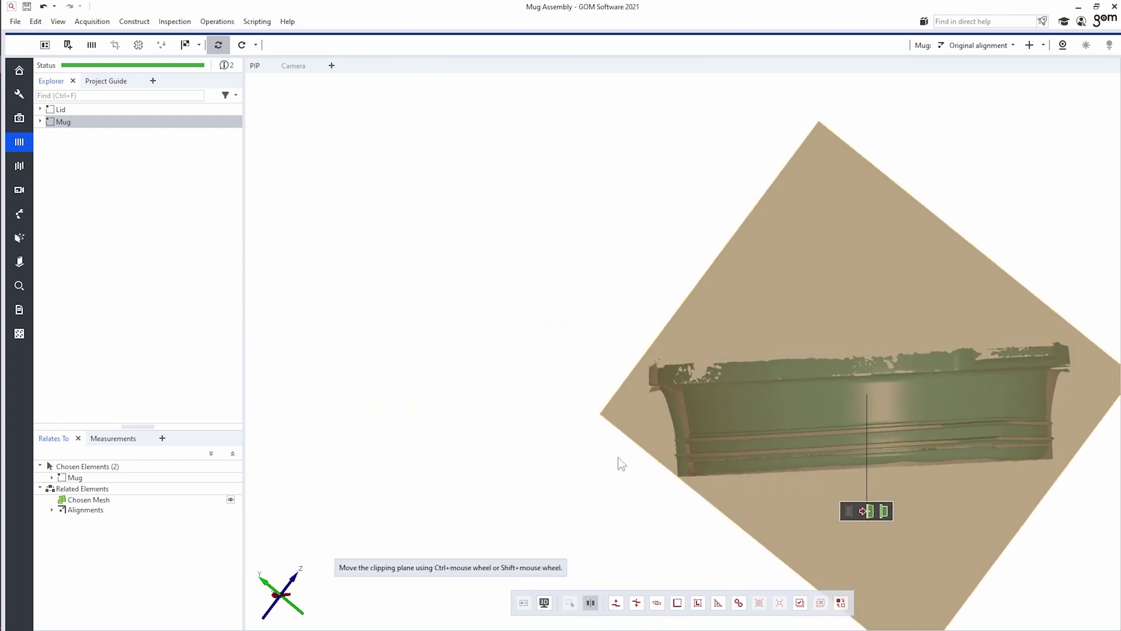
pyautogui.scroll(5, 680, 441)
pyautogui.moveTo(679, 441); pyautogui.dragTo(591, 445)
pyautogui.scroll(-4, 595, 447)
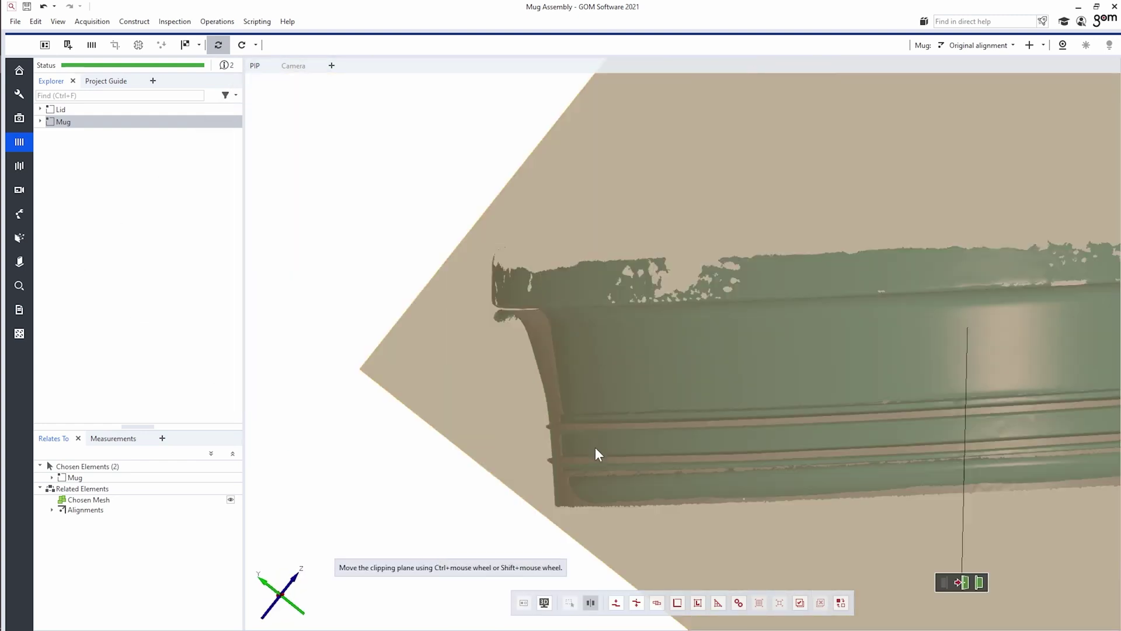
pyautogui.scroll(-3, 672, 430)
pyautogui.click(800, 515)
pyautogui.scroll(5, 615, 428)
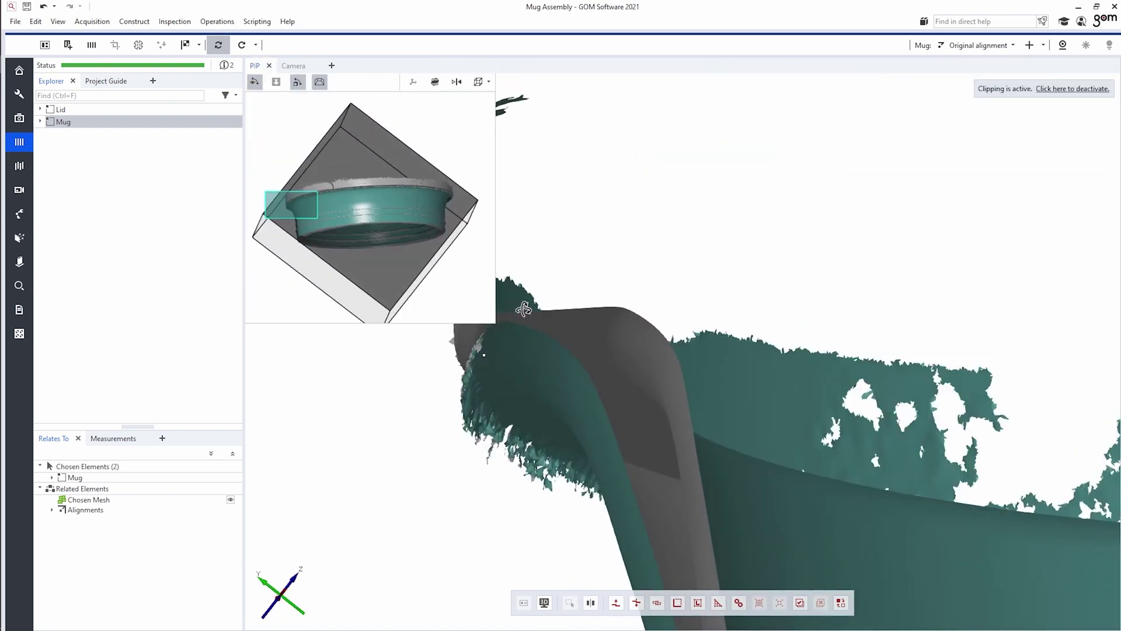
pyautogui.moveTo(549, 323)
pyautogui.mouseDown()
pyautogui.moveTo(560, 348)
pyautogui.moveTo(554, 315)
pyautogui.mouseUp()
# Zoom and orbit along the sectioned mug wall to inspect the rim flange profile
pyautogui.scroll(2, 553, 309)
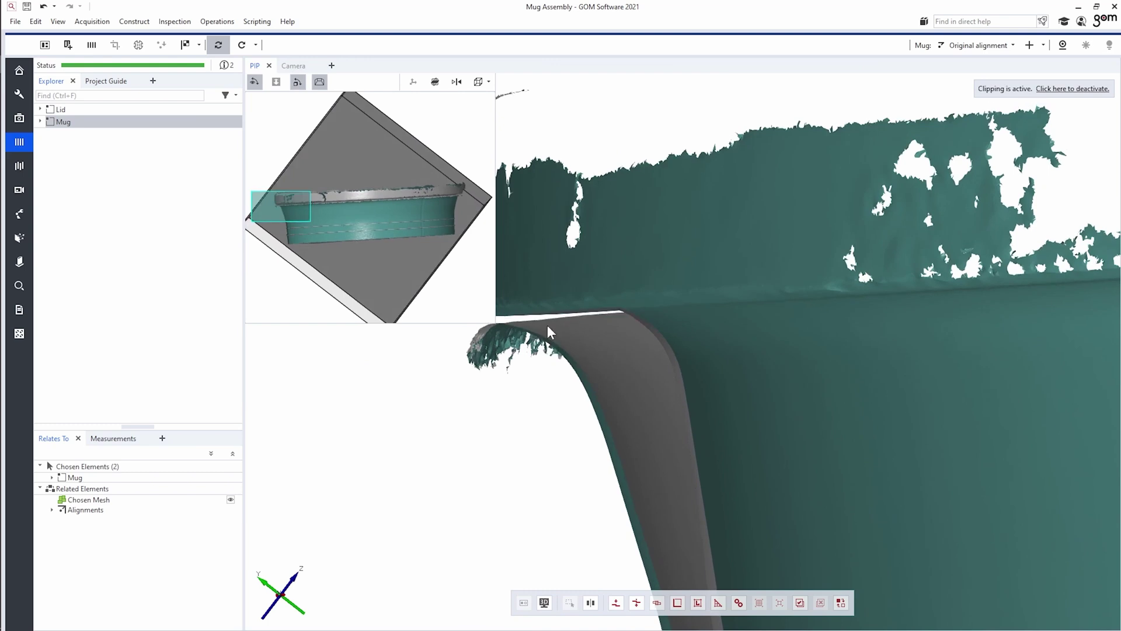
pyautogui.moveTo(641, 460); pyautogui.dragTo(623, 270, button='right')
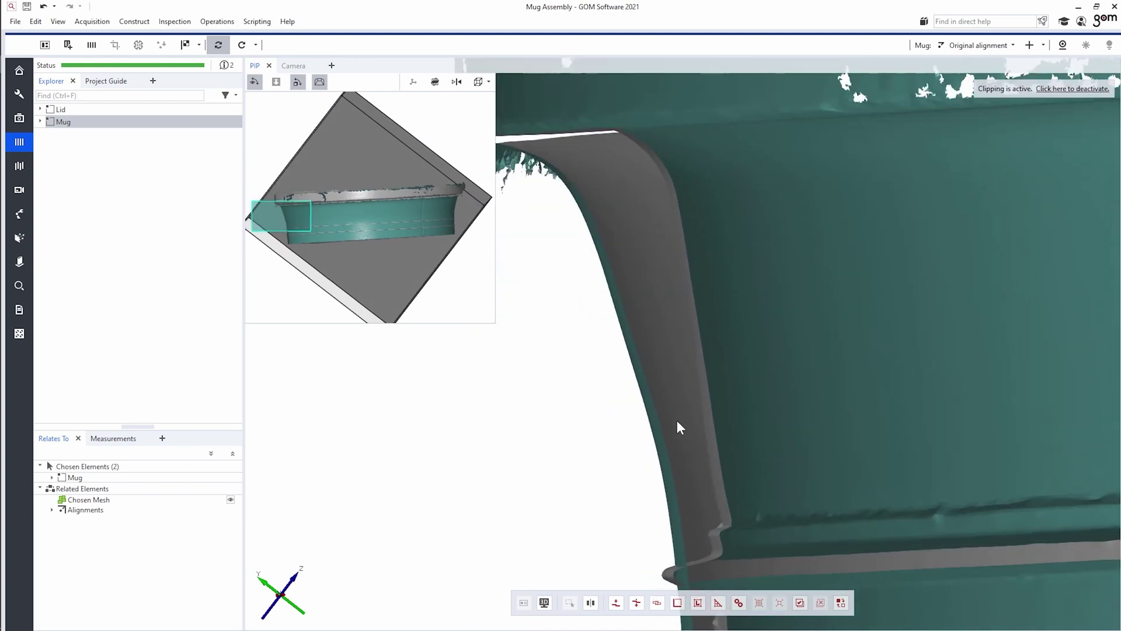
pyautogui.moveTo(680, 425); pyautogui.dragTo(715, 334)
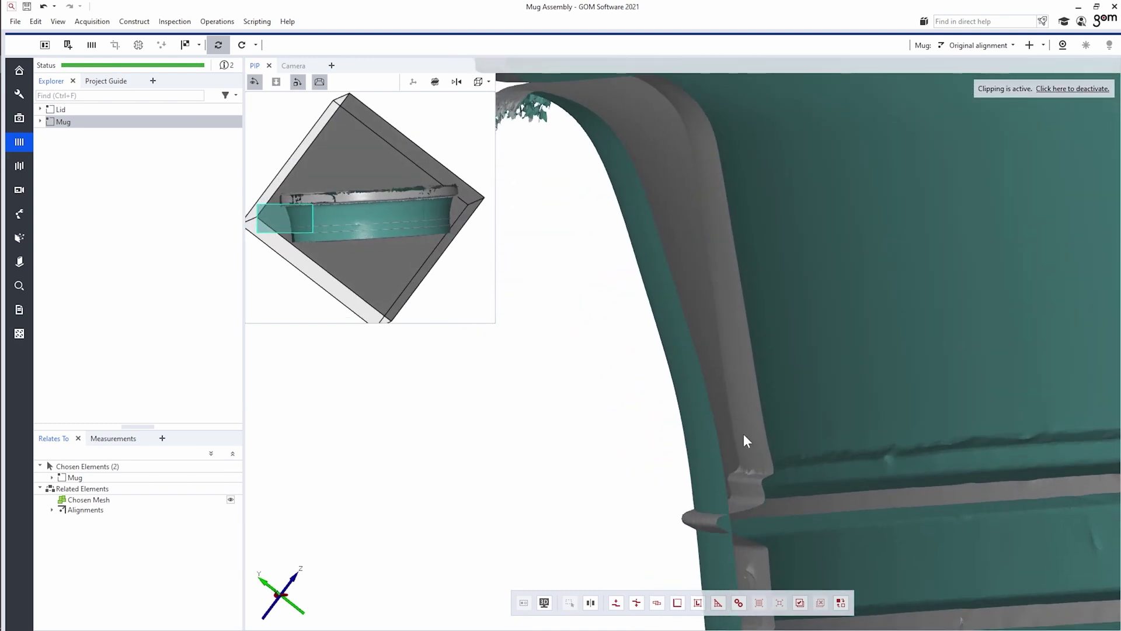
pyautogui.moveTo(733, 395); pyautogui.dragTo(708, 238)
pyautogui.scroll(2, 677, 313)
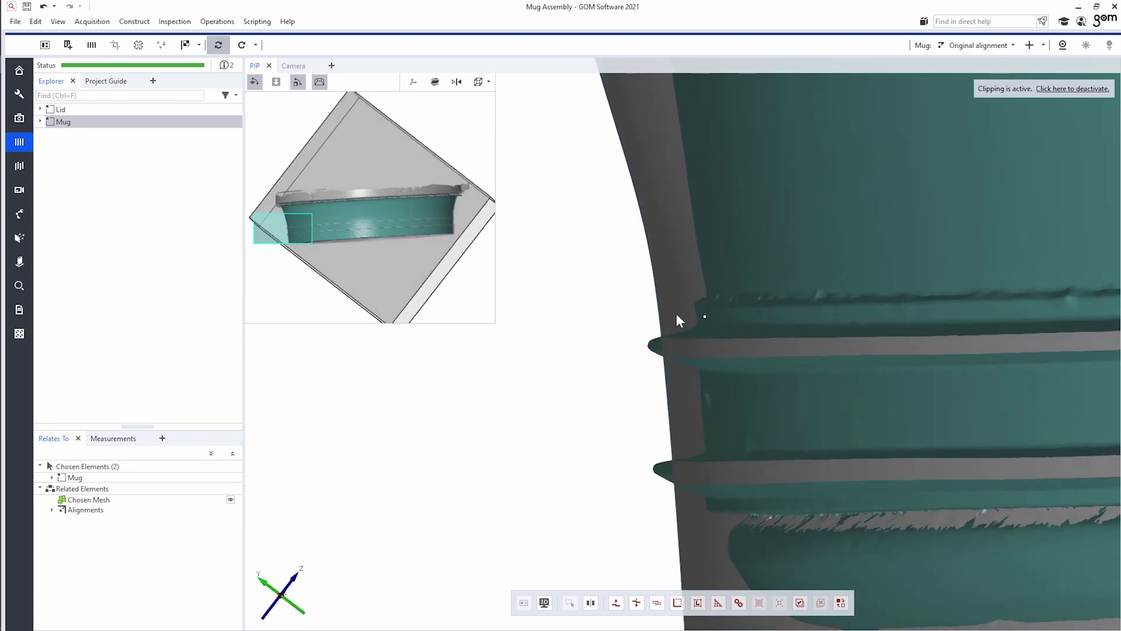
pyautogui.scroll(3, 620, 327)
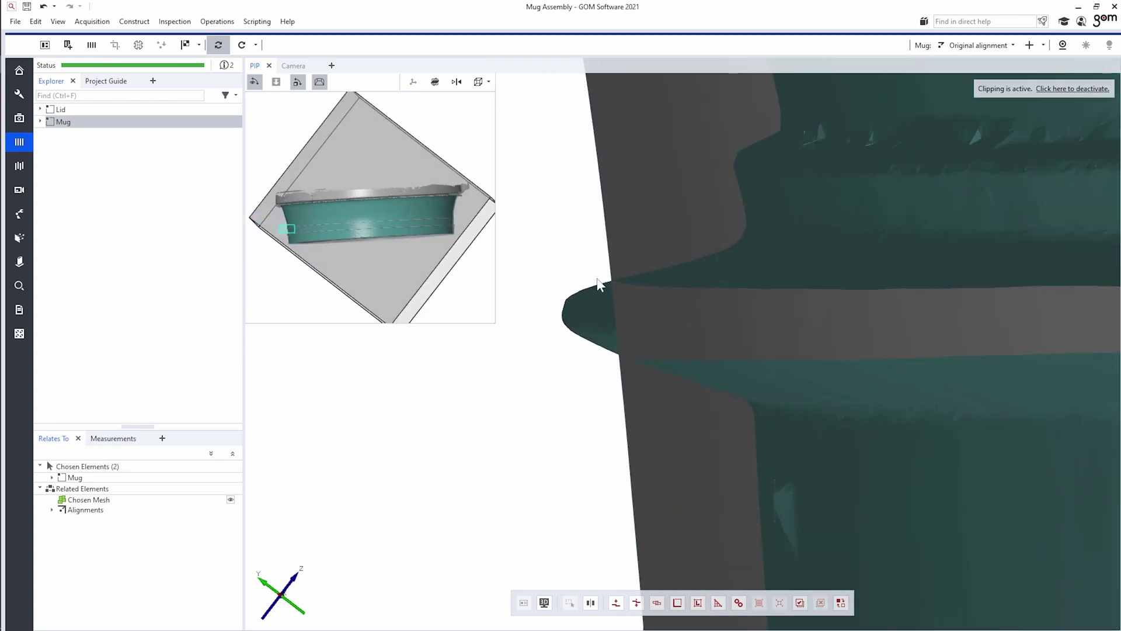
pyautogui.scroll(-1, 580, 351)
pyautogui.scroll(-1, 580, 352)
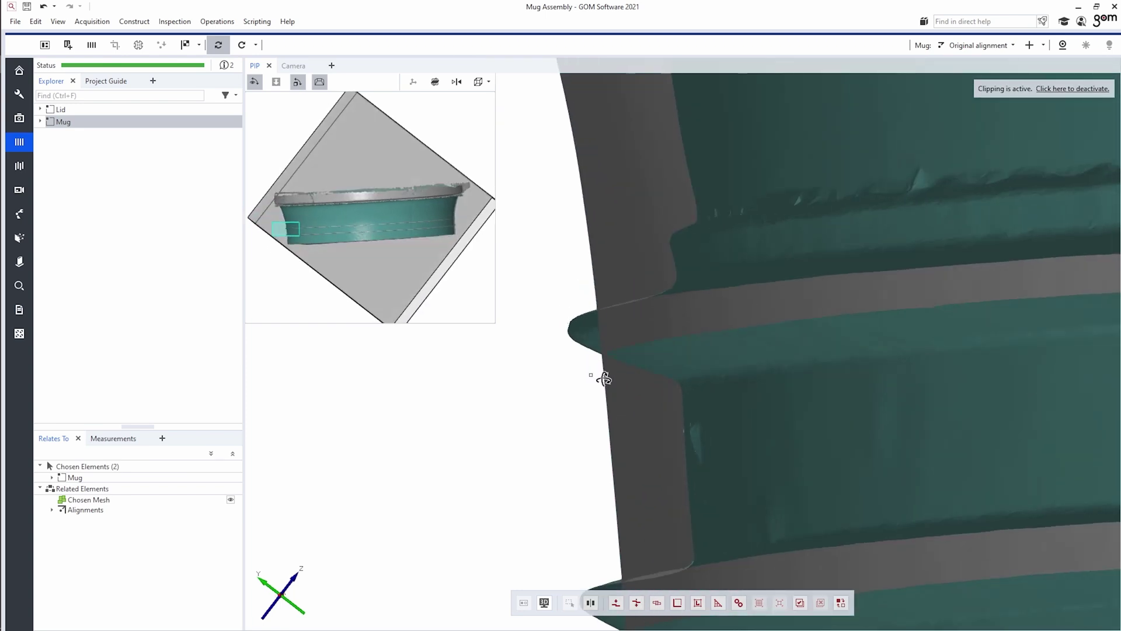
pyautogui.scroll(-2, 607, 371)
pyautogui.scroll(-2, 613, 378)
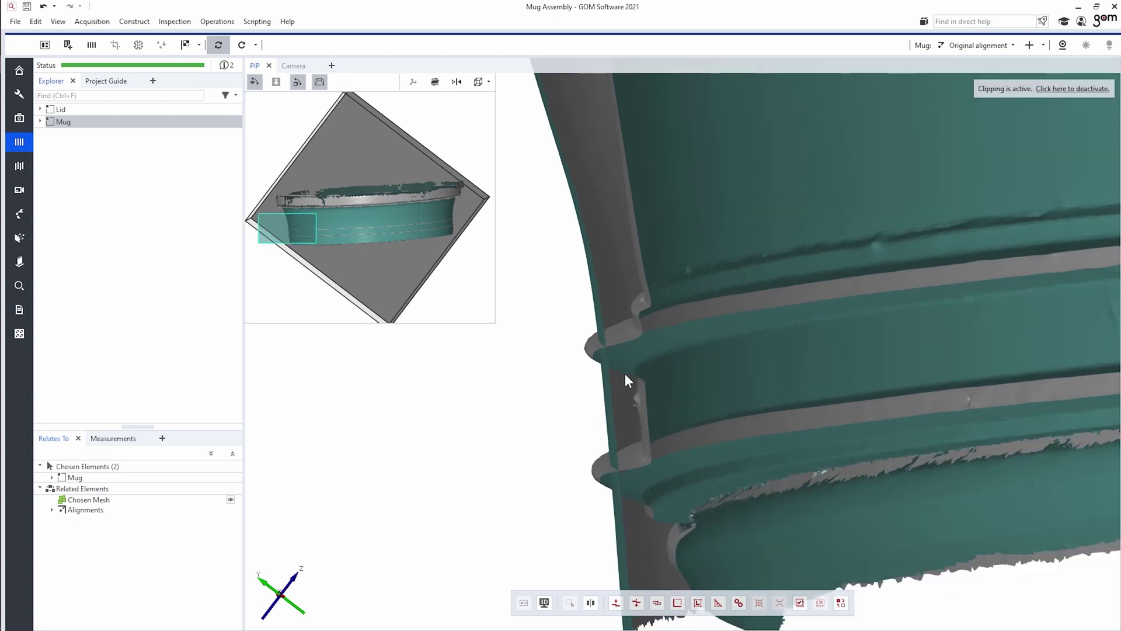
pyautogui.scroll(-2, 672, 325)
pyautogui.scroll(-1, 632, 351)
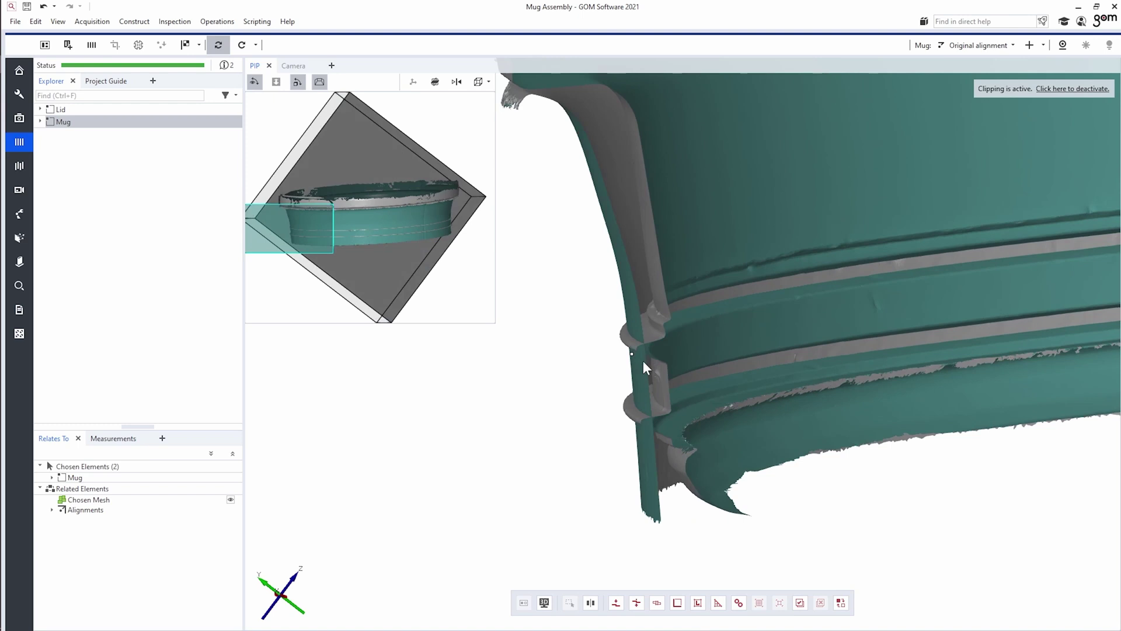
pyautogui.scroll(2, 645, 395)
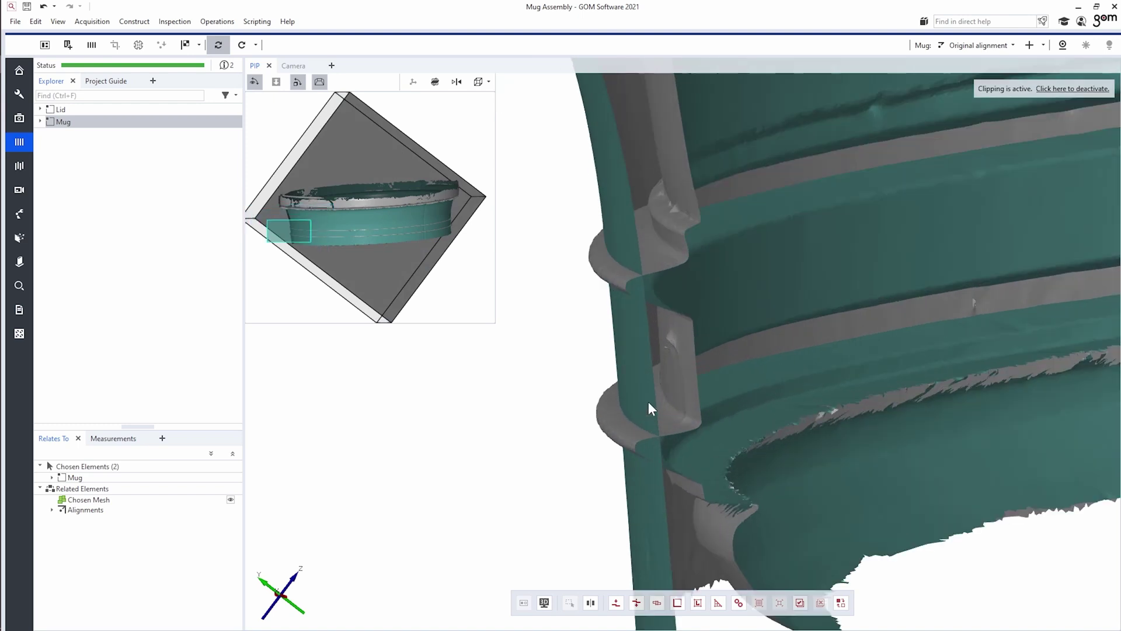
pyautogui.scroll(1, 649, 400)
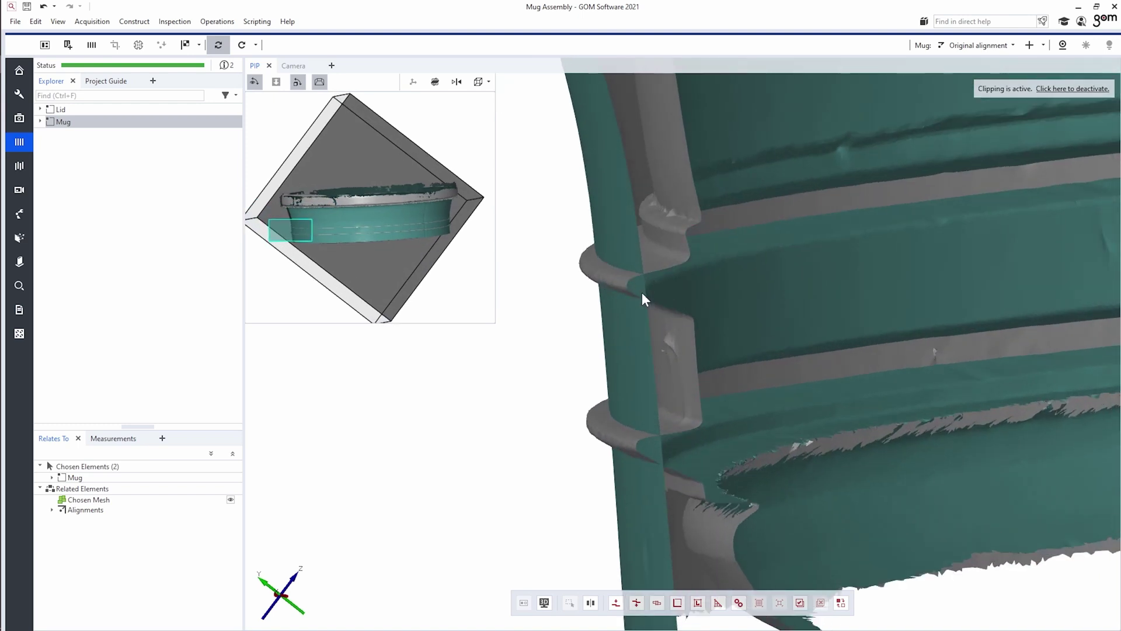
pyautogui.scroll(-2, 632, 289)
pyautogui.scroll(-1, 642, 309)
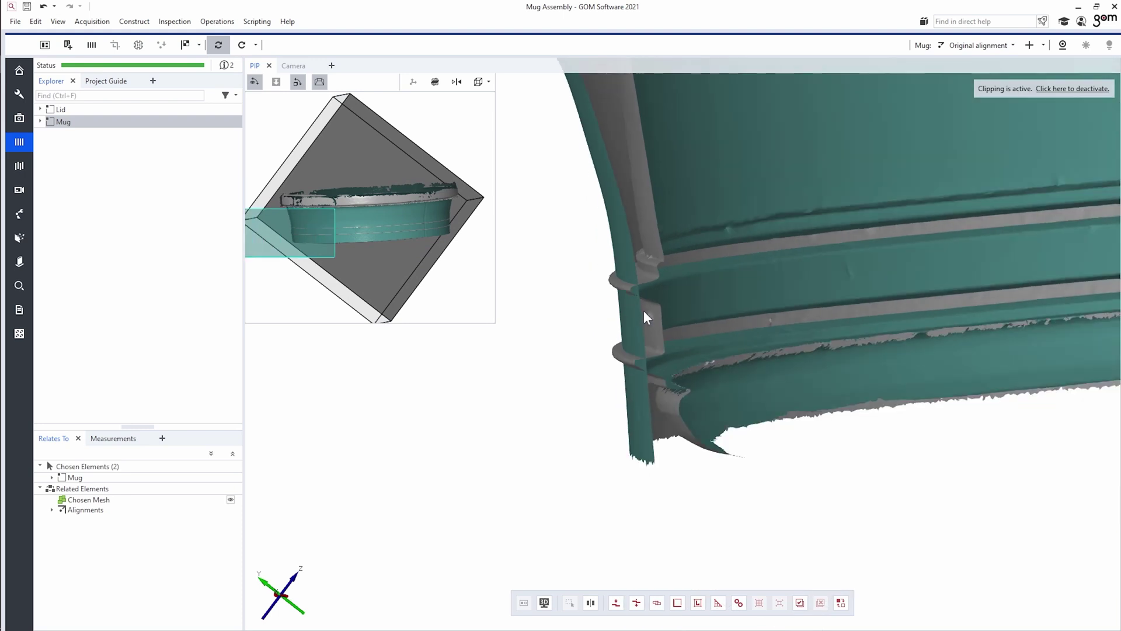
# Deactivate clipping and toggle the Mesh (Mug) visibility off and back on
pyautogui.click(1084, 88)
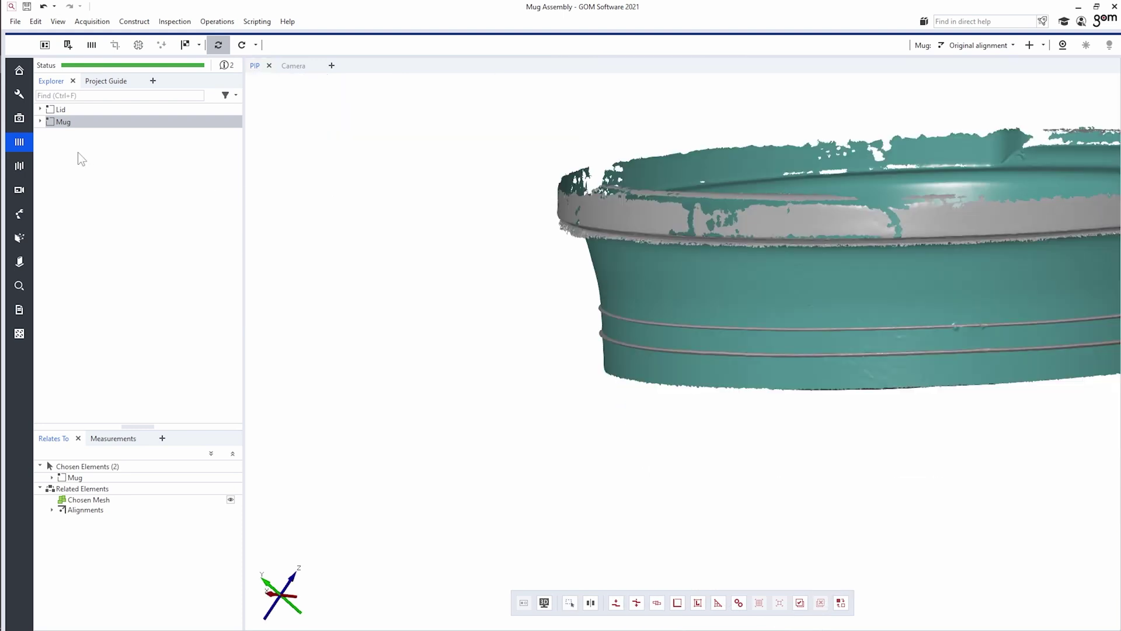
pyautogui.click(40, 121)
pyautogui.click(231, 133)
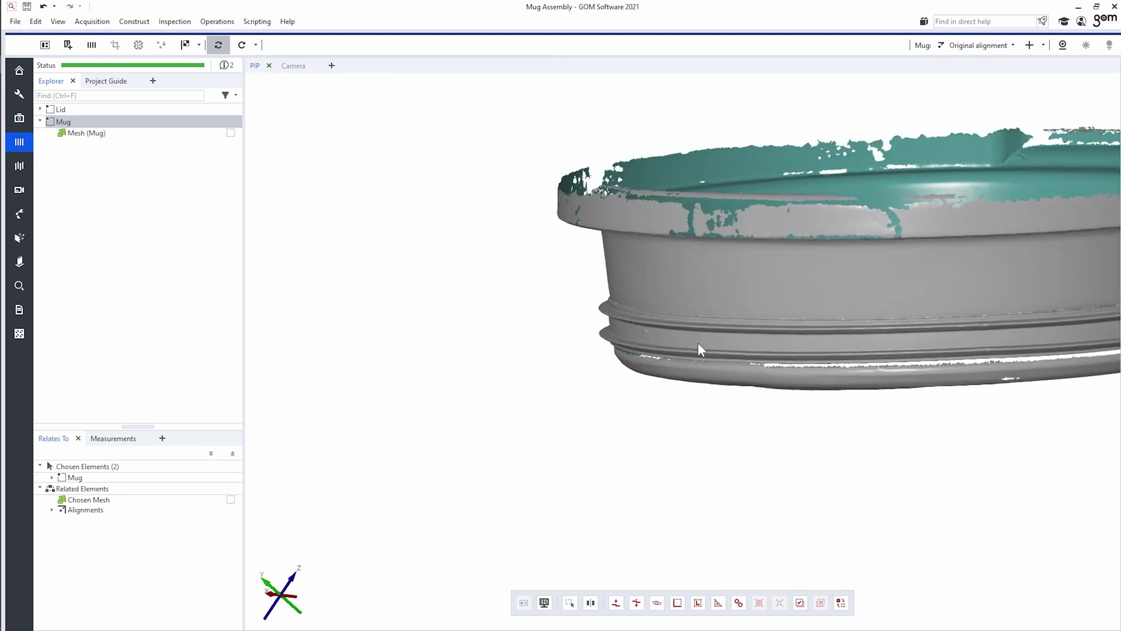
pyautogui.moveTo(699, 342); pyautogui.dragTo(530, 316, button='right')
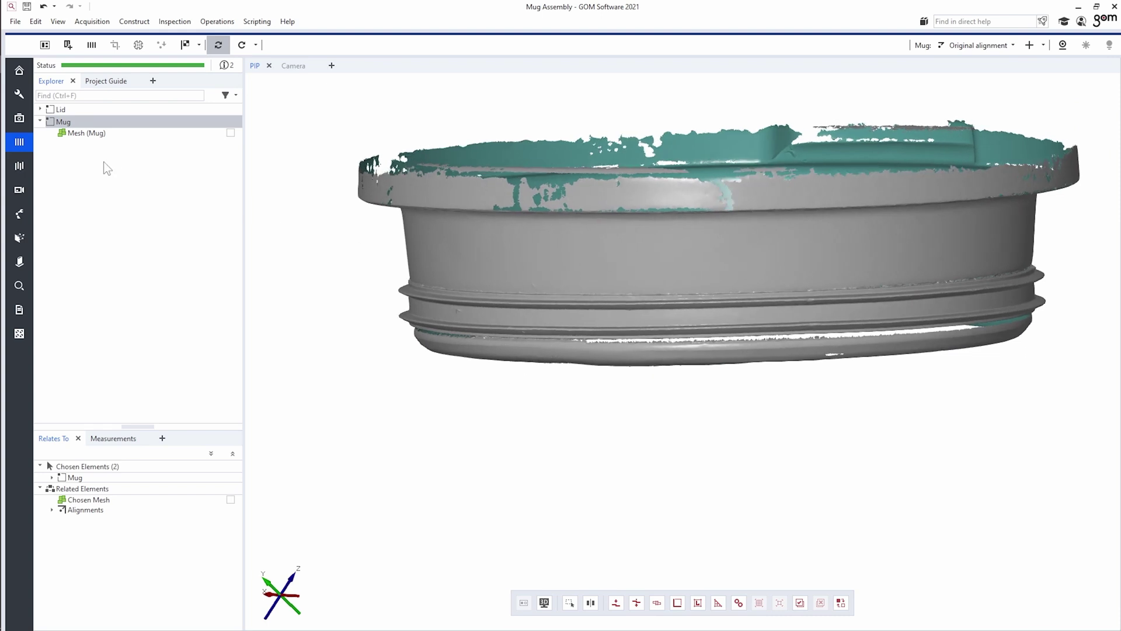
pyautogui.click(230, 132)
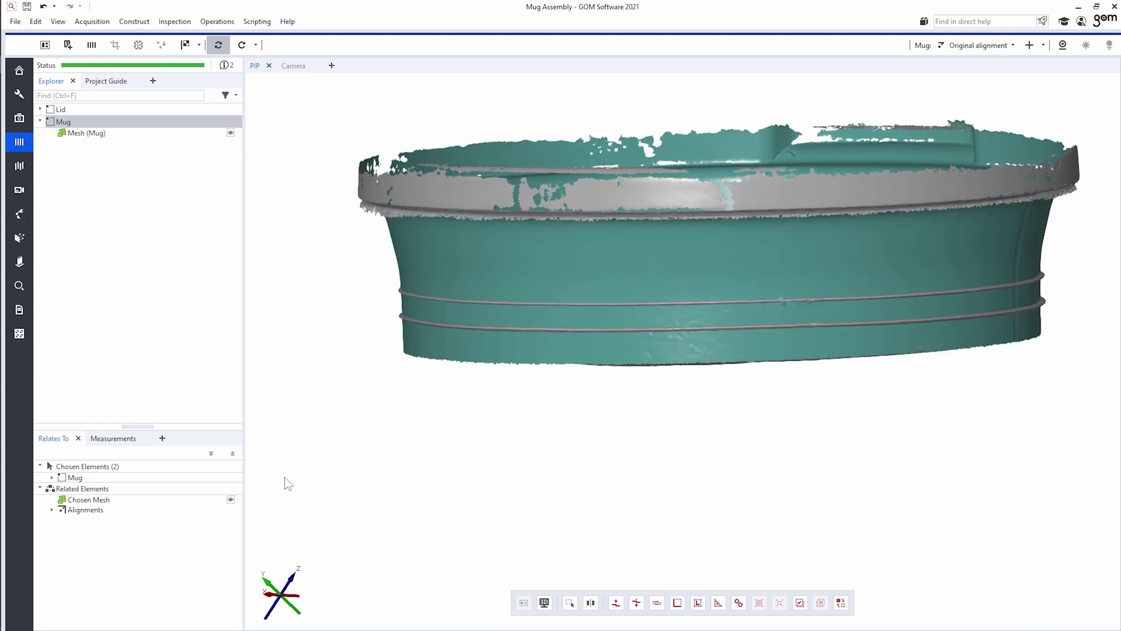
# Snap the mug to a standard Z view, select Mesh (Mug), and begin a 3-2-1 alignment
pyautogui.click(290, 594)
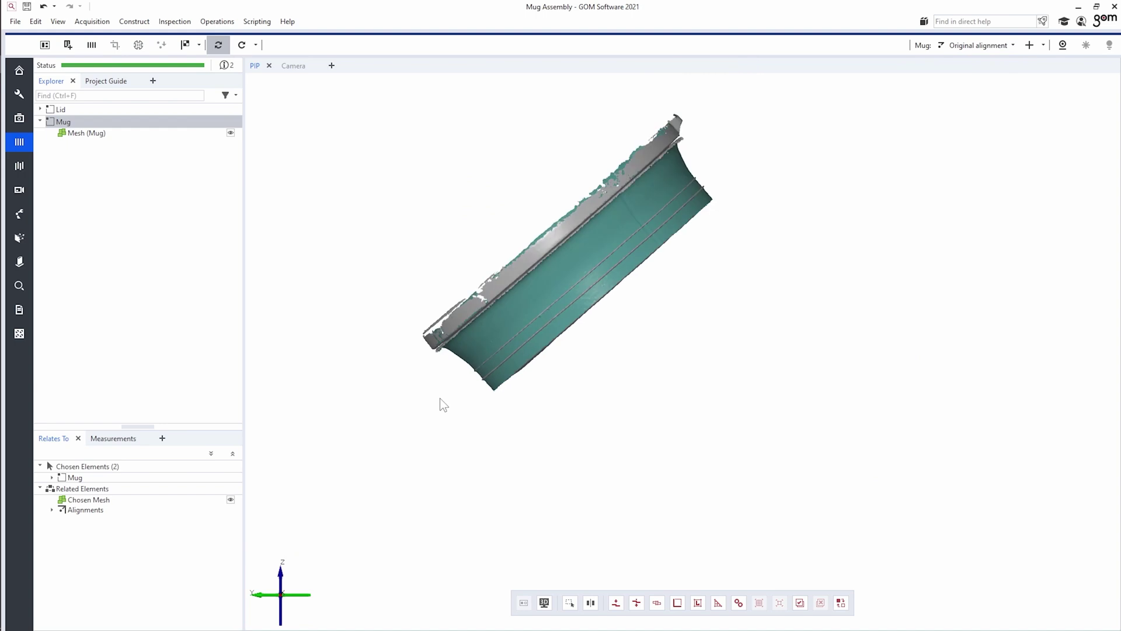
pyautogui.click(259, 596)
pyautogui.click(283, 571)
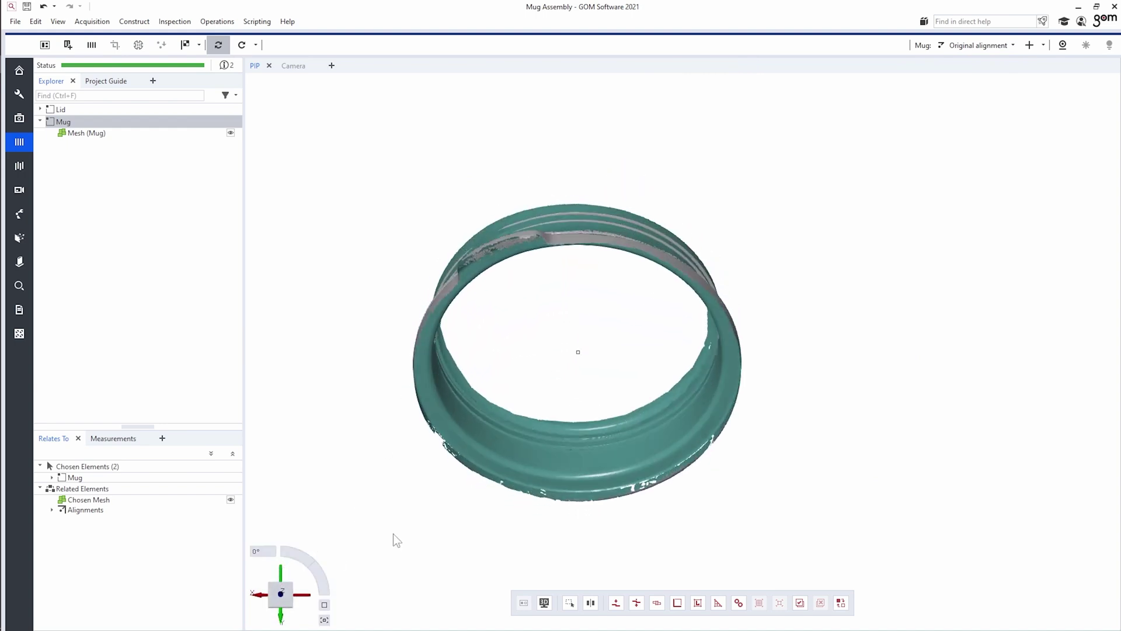
pyautogui.moveTo(71, 136)
pyautogui.mouseDown()
pyautogui.moveTo(520, 405)
pyautogui.moveTo(557, 387)
pyautogui.moveTo(560, 306)
pyautogui.moveTo(558, 362)
pyautogui.mouseUp()
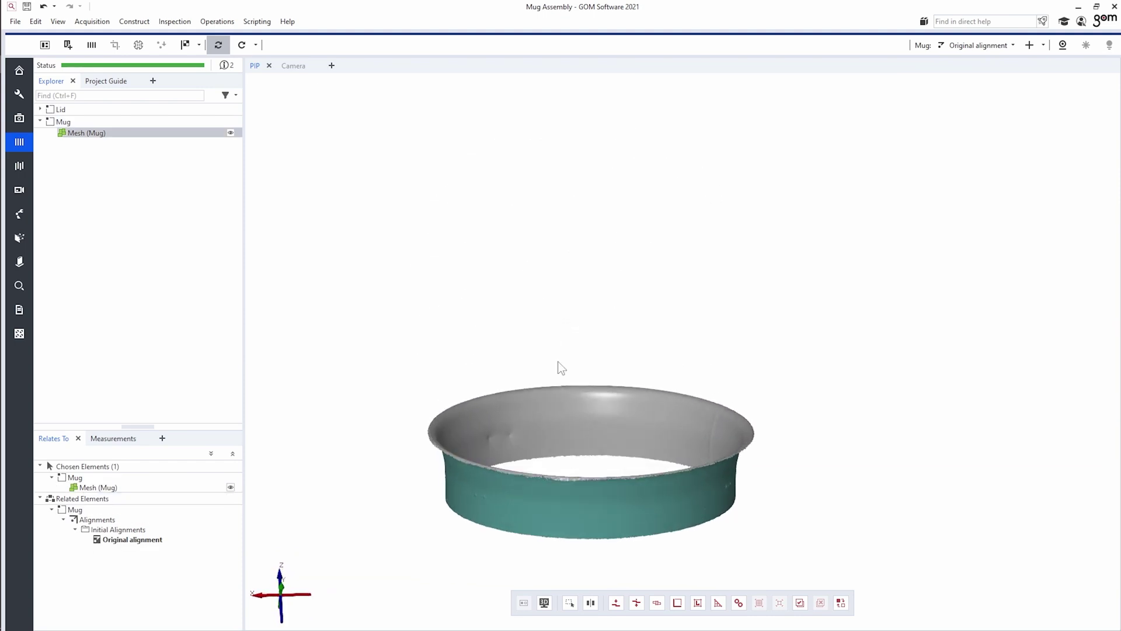
pyautogui.click(1029, 46)
pyautogui.click(1003, 108)
# Pick three rim points for the Z1–Z3 plane of the 3-2-1 alignment
pyautogui.moveTo(706, 273)
pyautogui.mouseDown()
pyautogui.moveTo(695, 290)
pyautogui.moveTo(697, 254)
pyautogui.moveTo(597, 292)
pyautogui.mouseUp()
pyautogui.scroll(5, 489, 260)
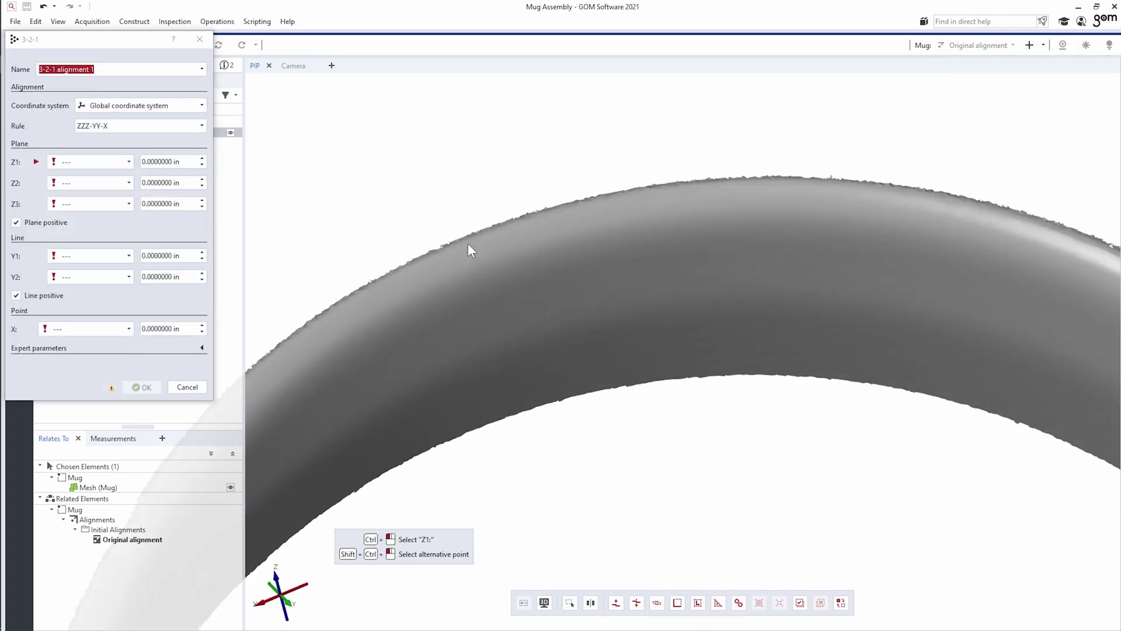
pyautogui.keyDown('ctrl'); pyautogui.click(464, 243); pyautogui.keyUp('ctrl')
pyautogui.scroll(-5, 463, 243)
pyautogui.scroll(5, 695, 327)
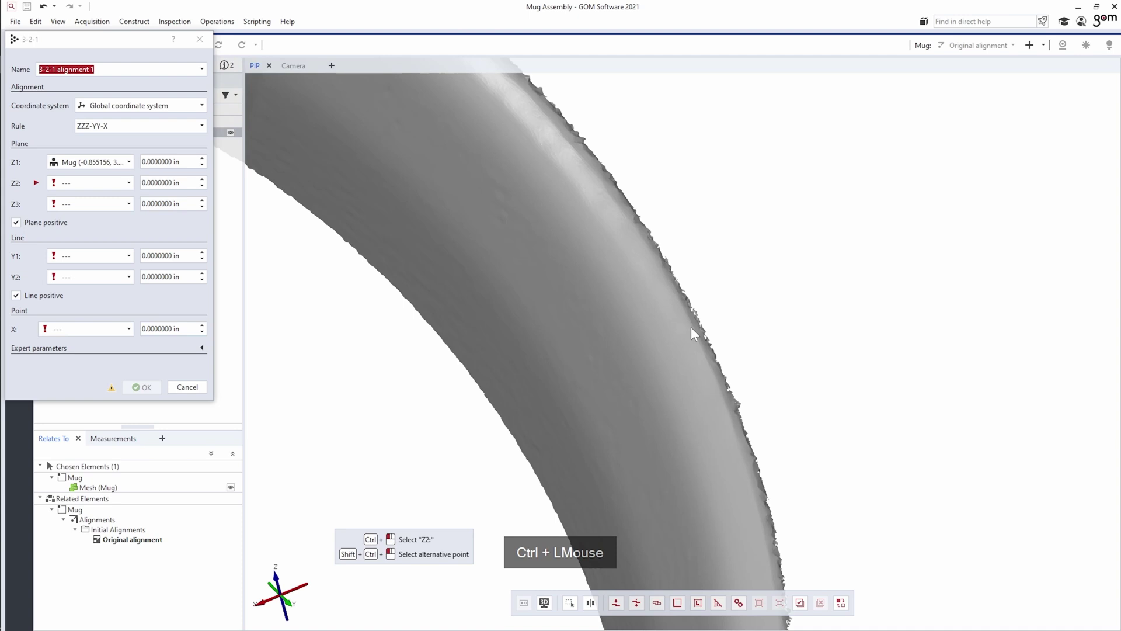
pyautogui.keyDown('ctrl'); pyautogui.click(692, 327); pyautogui.keyUp('ctrl')
pyautogui.scroll(-5, 691, 327)
pyautogui.scroll(2, 564, 402)
pyautogui.scroll(3, 440, 446)
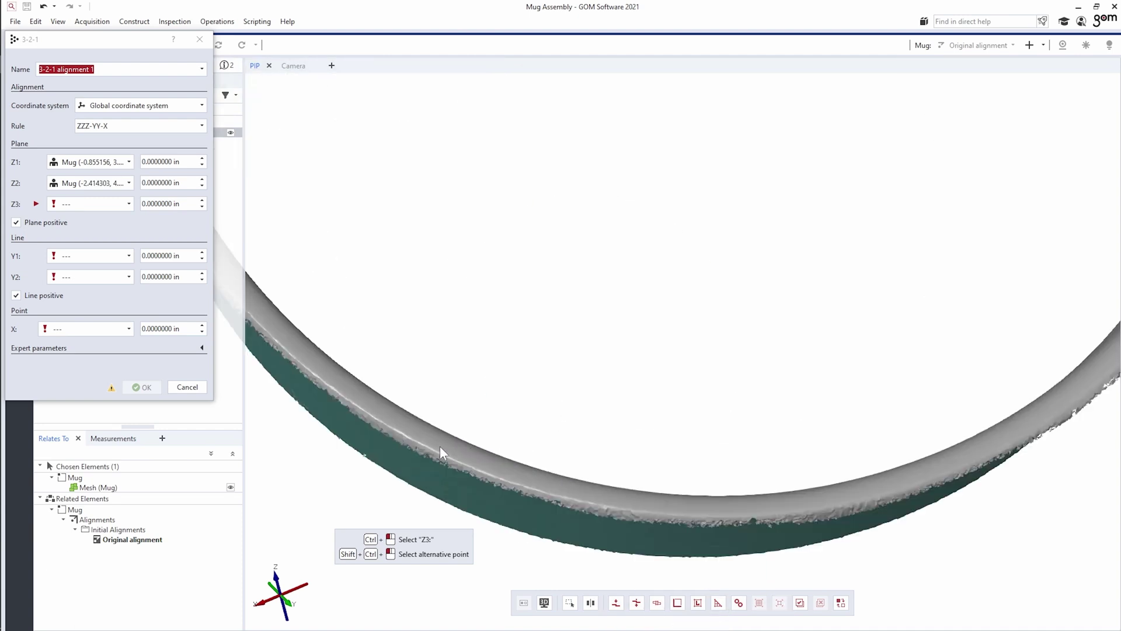
pyautogui.keyDown('ctrl'); pyautogui.click(429, 445); pyautogui.keyUp('ctrl')
pyautogui.scroll(-5, 430, 445)
# Pick two rim points for Y1–Y2 and one for X, then create the alignment
pyautogui.moveTo(479, 400)
pyautogui.mouseDown()
pyautogui.moveTo(563, 355)
pyautogui.moveTo(434, 356)
pyautogui.mouseUp()
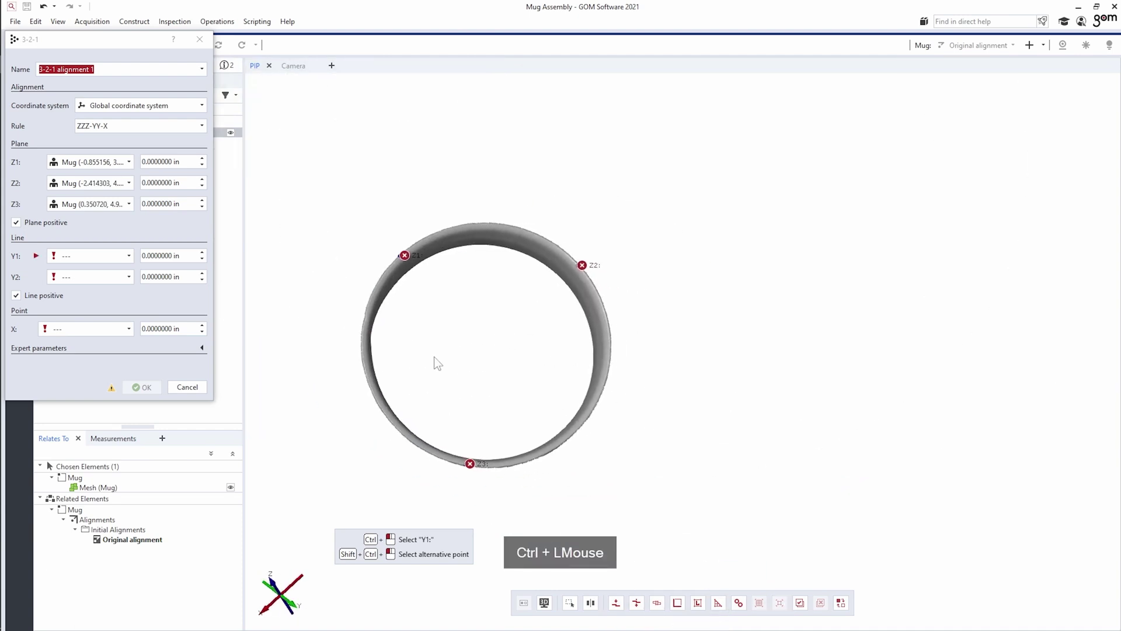
pyautogui.keyDown('ctrl'); pyautogui.click(364, 343); pyautogui.keyUp('ctrl')
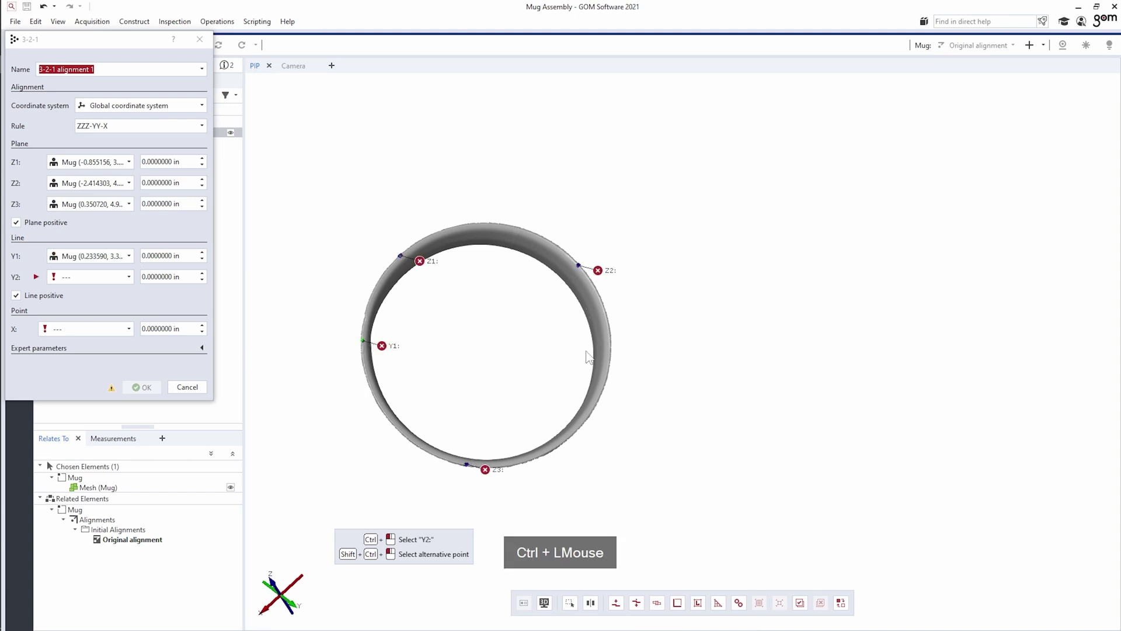
pyautogui.keyDown('ctrl'); pyautogui.click(607, 349); pyautogui.keyUp('ctrl')
pyautogui.moveTo(490, 274); pyautogui.dragTo(485, 241)
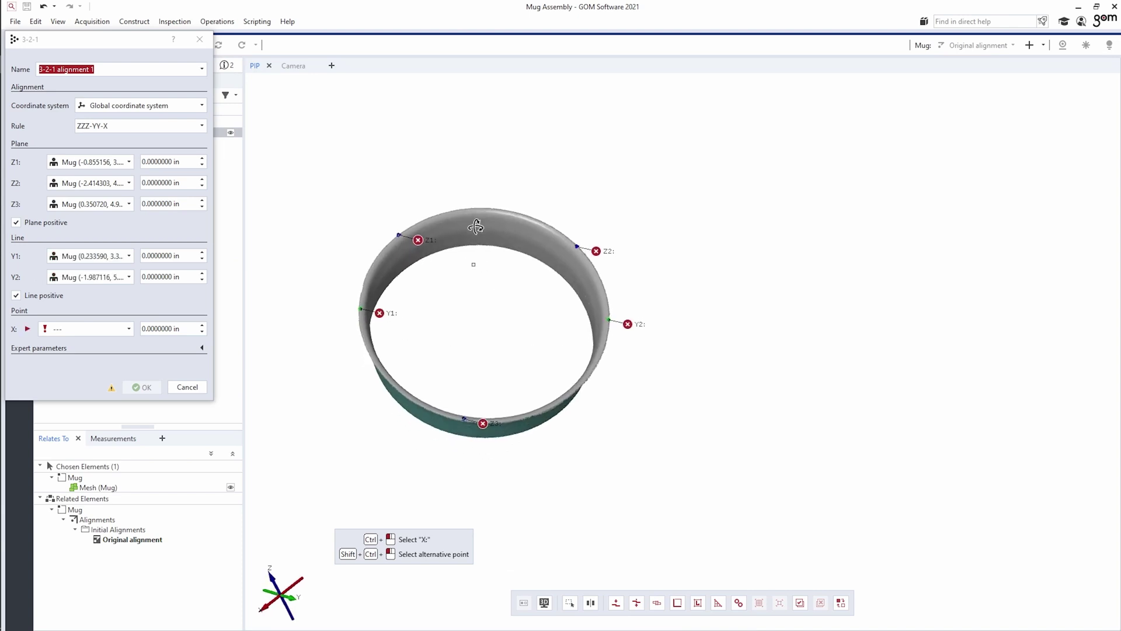
pyautogui.keyDown('ctrl'); pyautogui.click(484, 240); pyautogui.keyUp('ctrl')
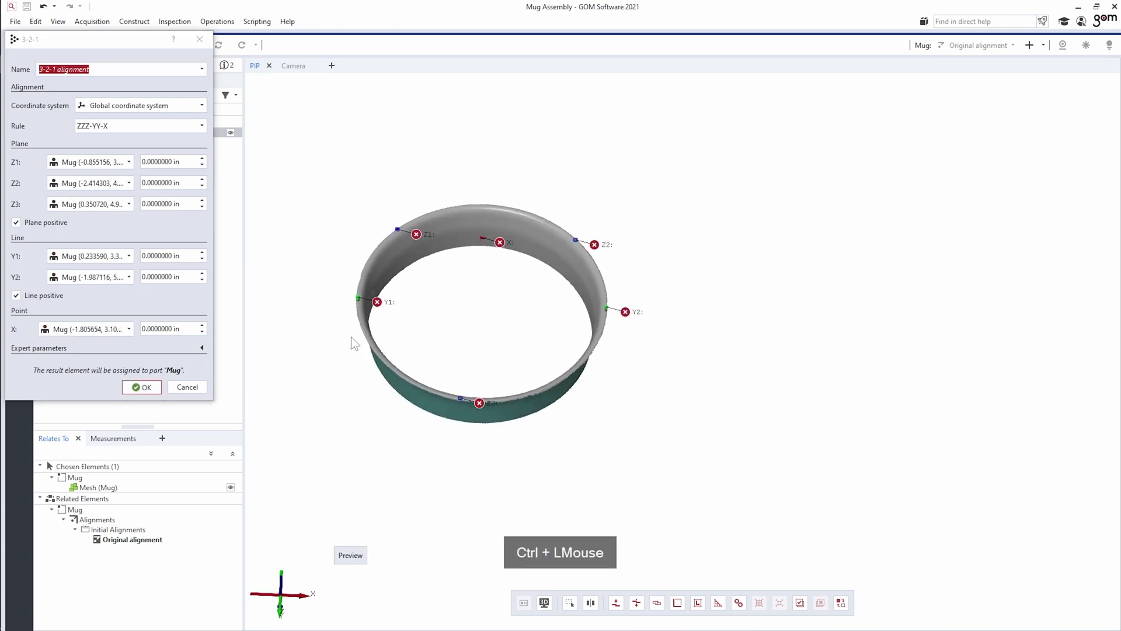
pyautogui.click(135, 390)
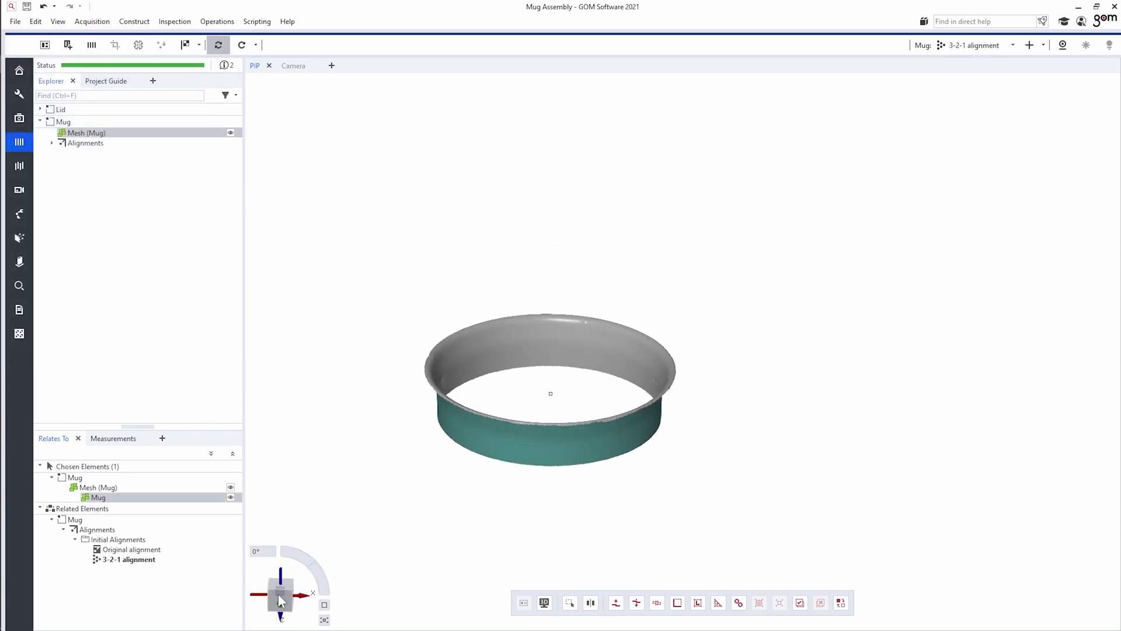
pyautogui.click(286, 598)
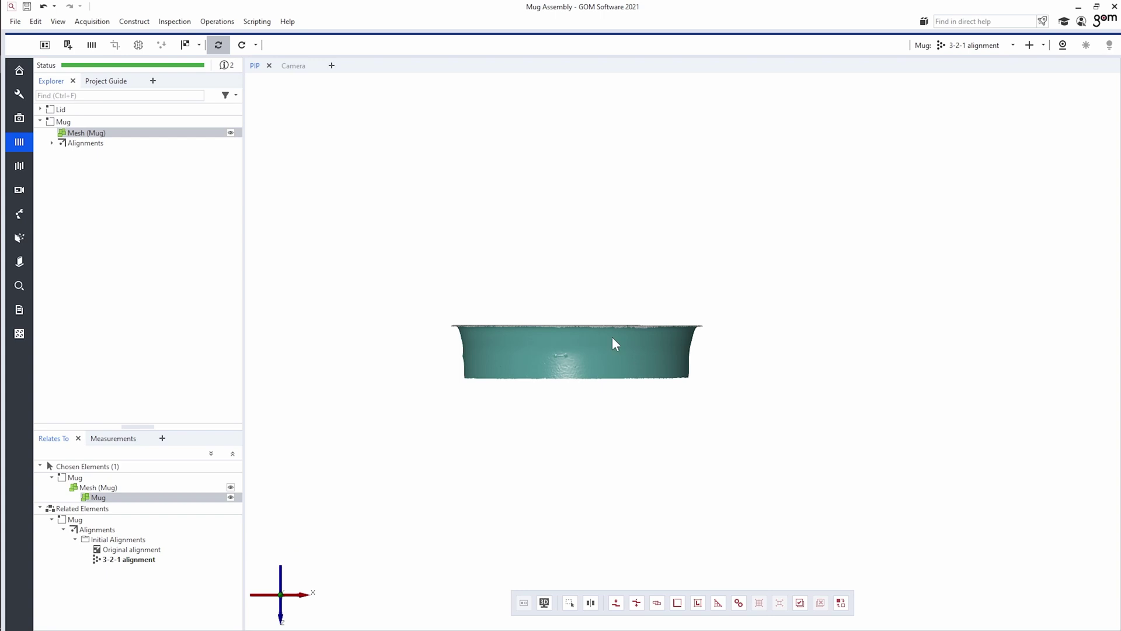
pyautogui.click(296, 595)
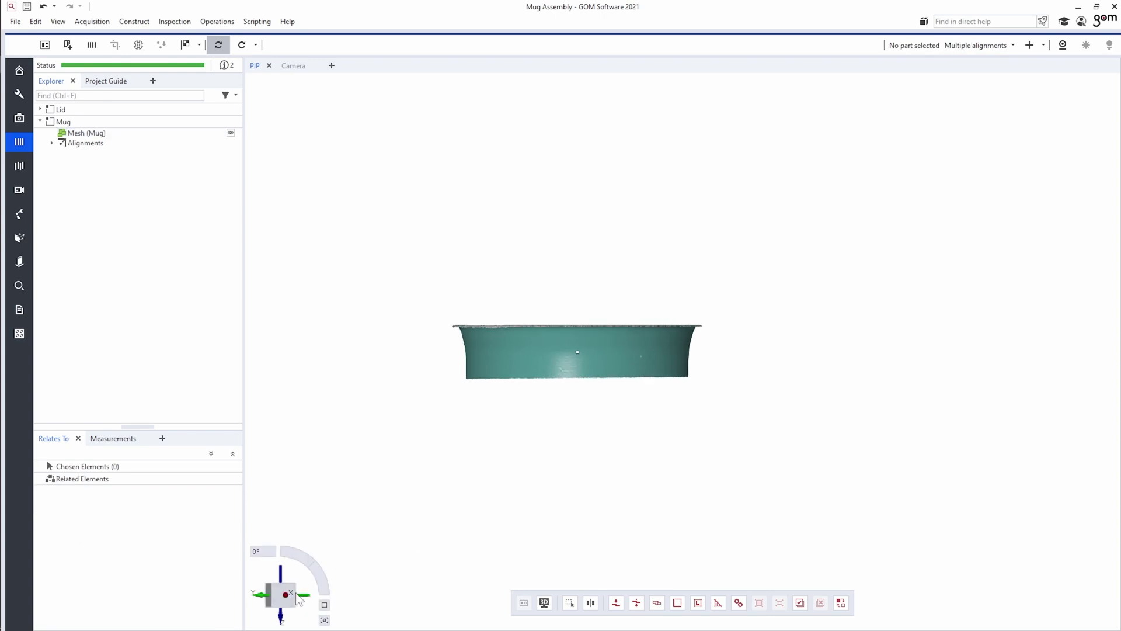
pyautogui.moveTo(584, 350)
pyautogui.mouseDown()
pyautogui.moveTo(608, 411)
pyautogui.moveTo(619, 373)
pyautogui.mouseUp()
pyautogui.click(49, 109)
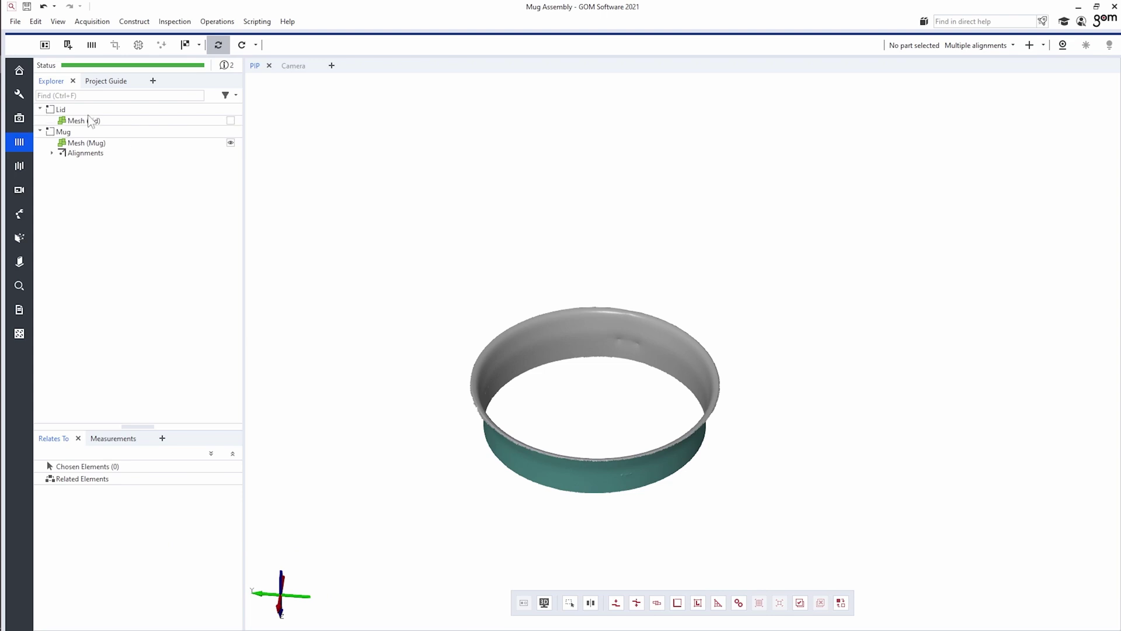
pyautogui.scroll(-3, 456, 342)
pyautogui.moveTo(456, 342); pyautogui.dragTo(431, 310)
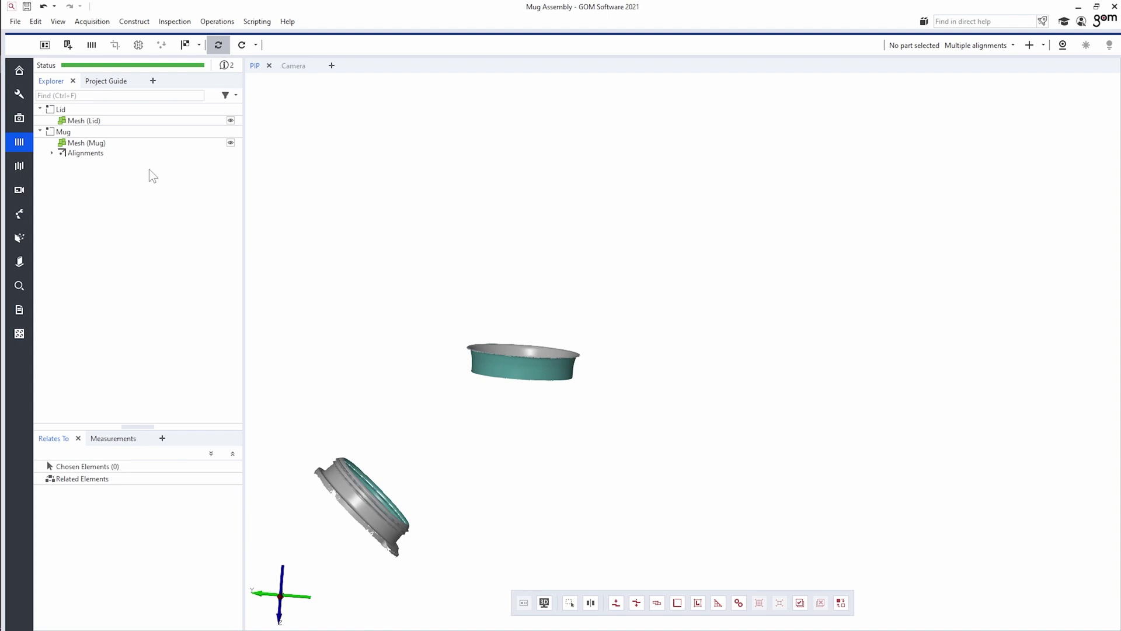
pyautogui.click(99, 121)
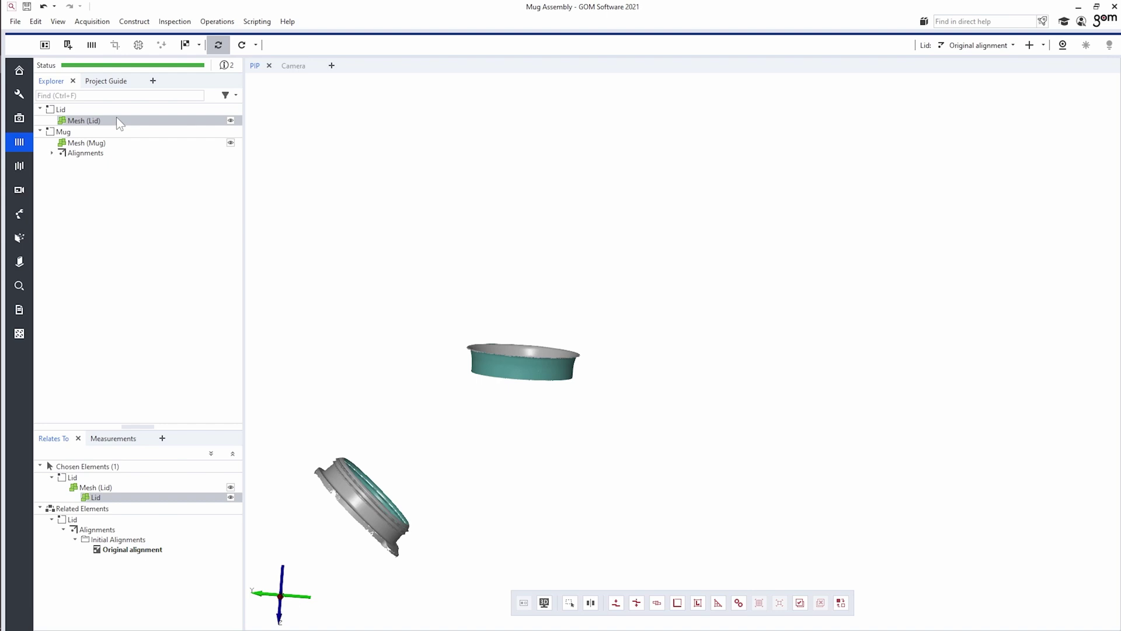
pyautogui.click(217, 21)
pyautogui.moveTo(218, 51)
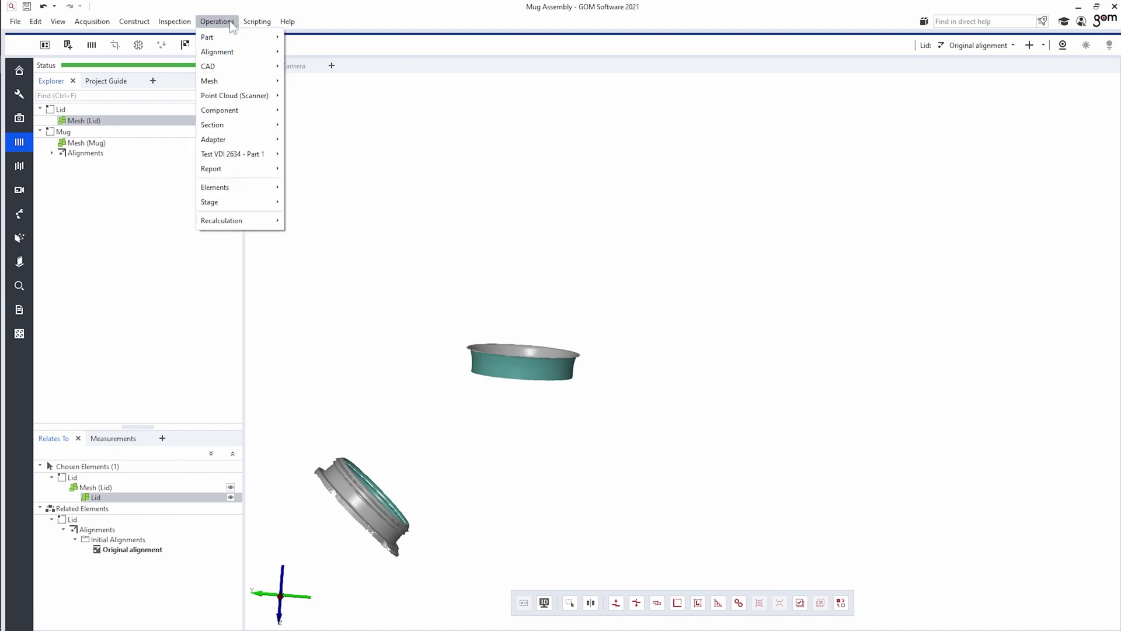
pyautogui.moveTo(312, 51)
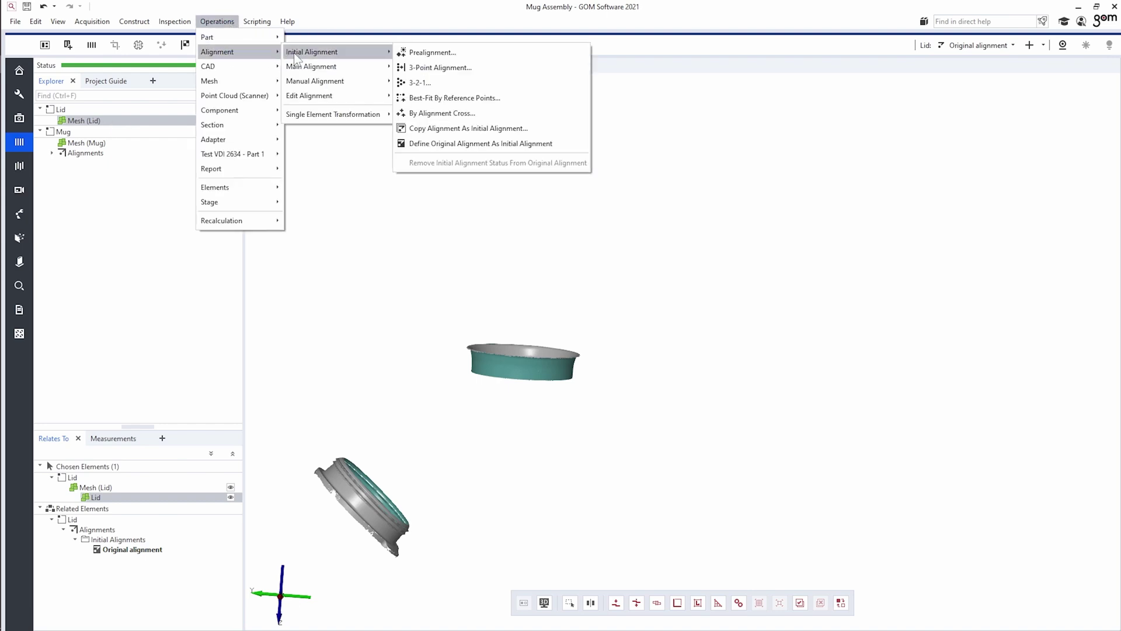
# Copy the 3-2-1 alignment to the Lid part as the initial 'Copied alignment'
pyautogui.click(500, 130)
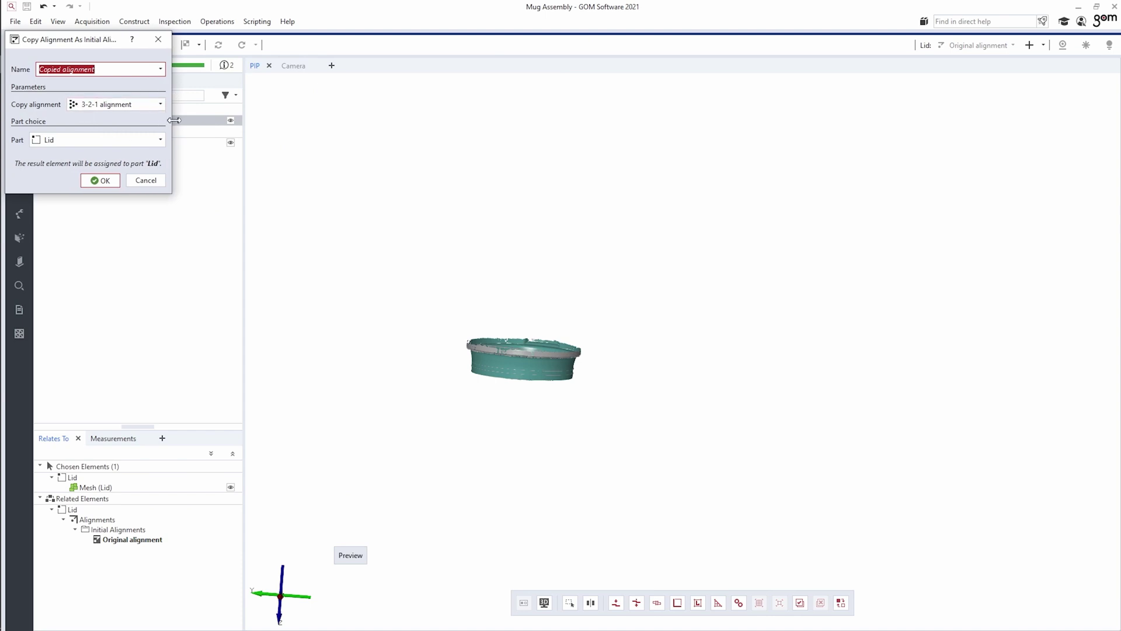
pyautogui.moveTo(166, 120); pyautogui.dragTo(175, 120)
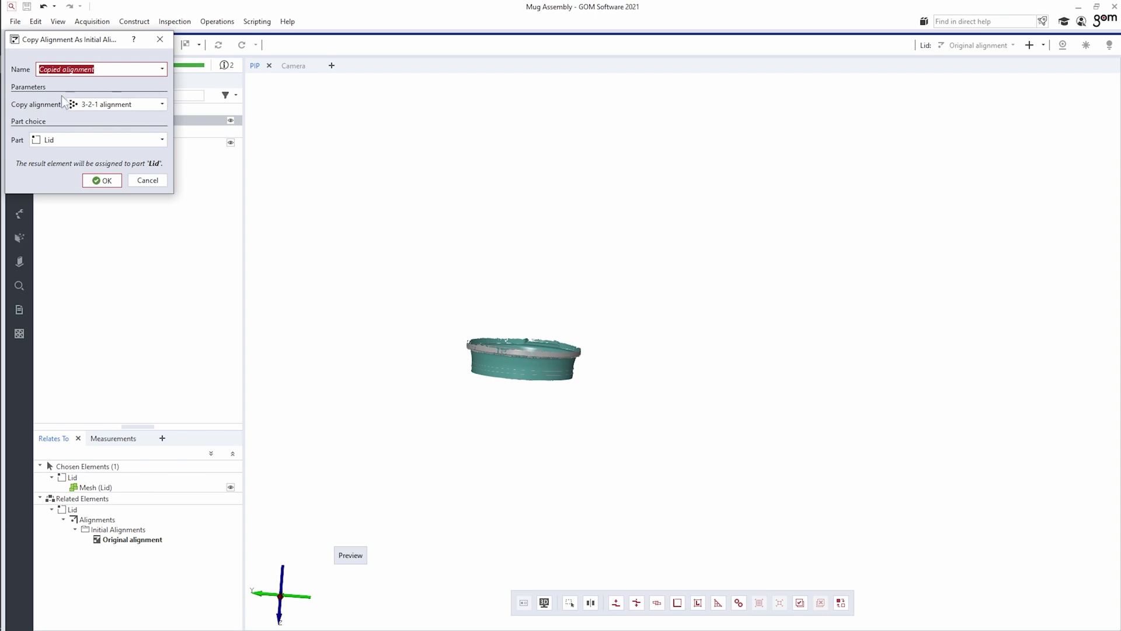
pyautogui.click(102, 180)
pyautogui.scroll(3, 535, 362)
pyautogui.scroll(2, 536, 368)
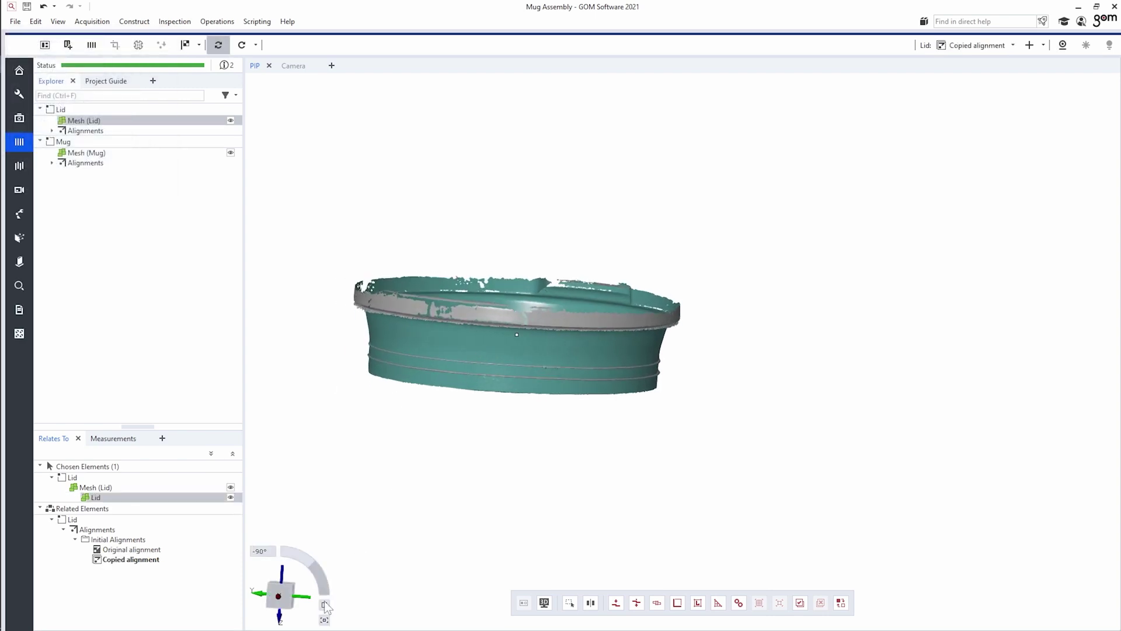
# Hide Mesh (Mug) and orient the Lid alone in a side view
pyautogui.click(279, 598)
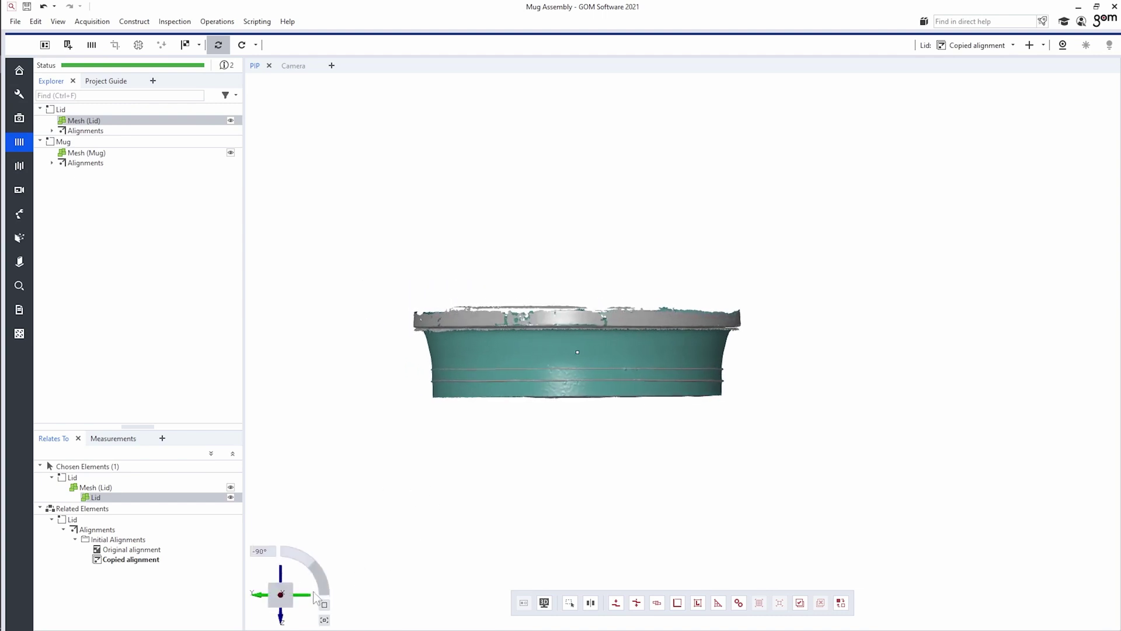
pyautogui.moveTo(395, 379); pyautogui.dragTo(394, 435)
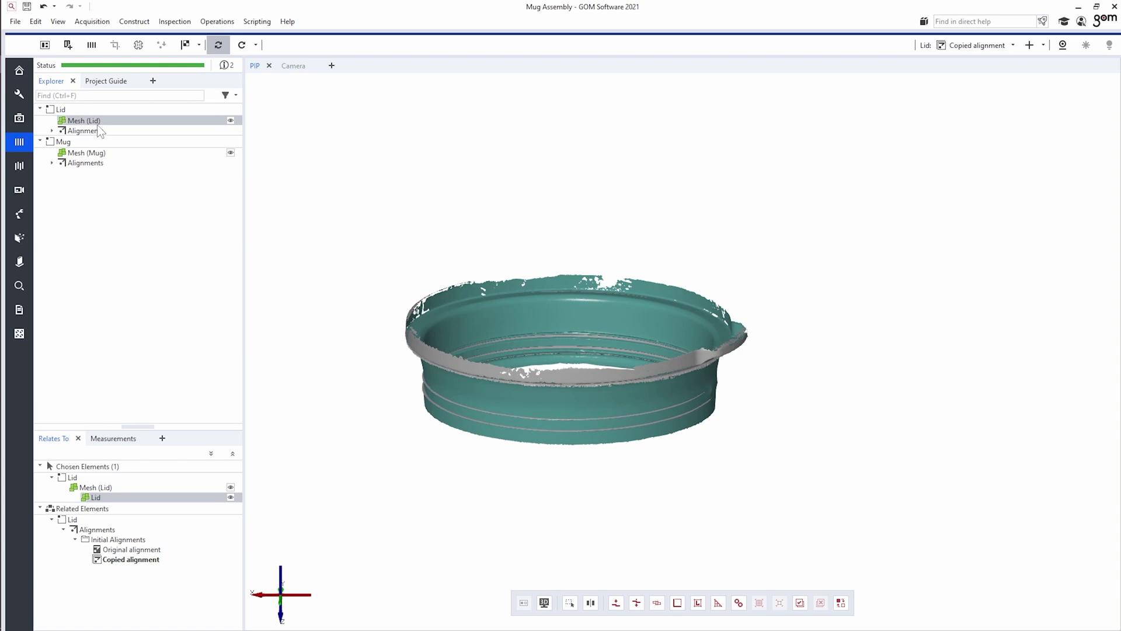
pyautogui.click(281, 596)
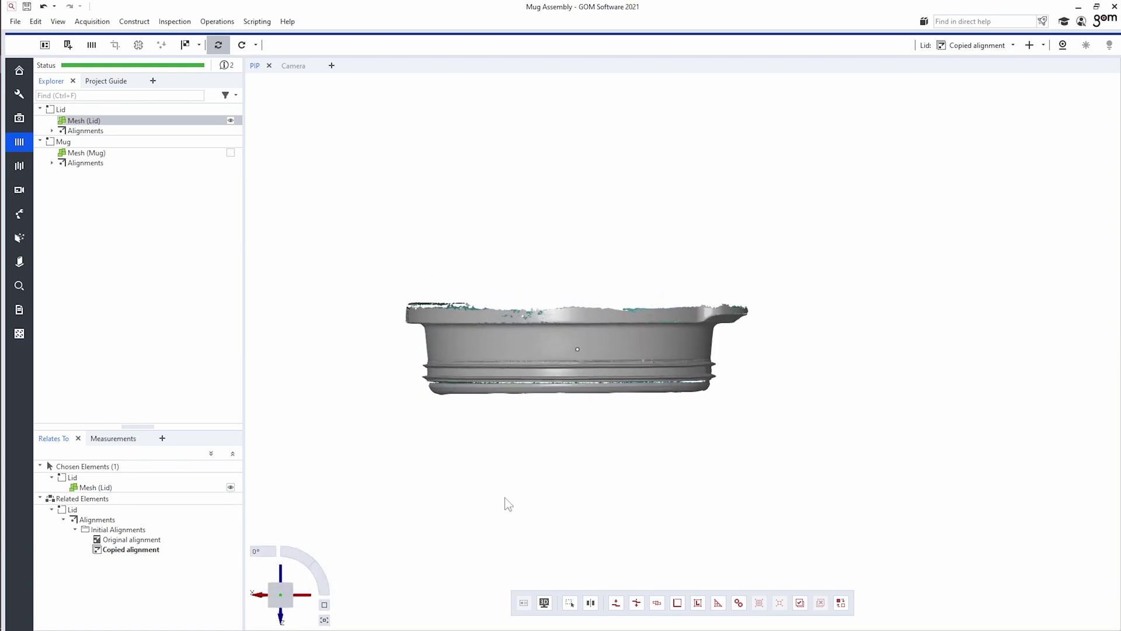
pyautogui.moveTo(505, 496)
pyautogui.mouseDown()
pyautogui.moveTo(507, 466)
pyautogui.moveTo(520, 482)
pyautogui.mouseUp()
pyautogui.scroll(2, 507, 464)
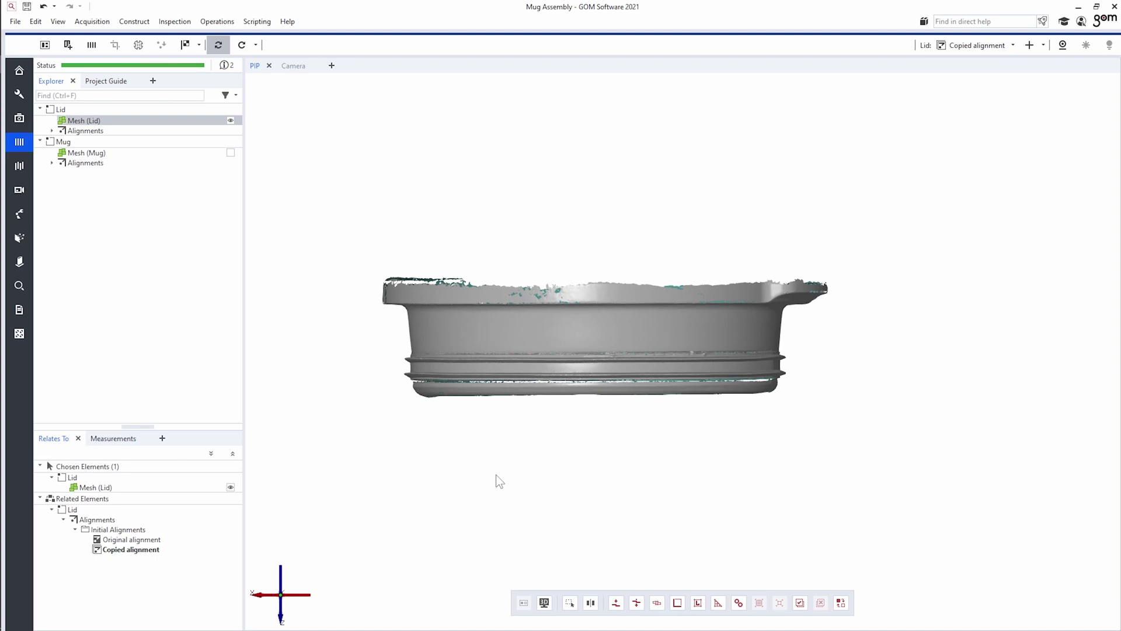
pyautogui.click(637, 602)
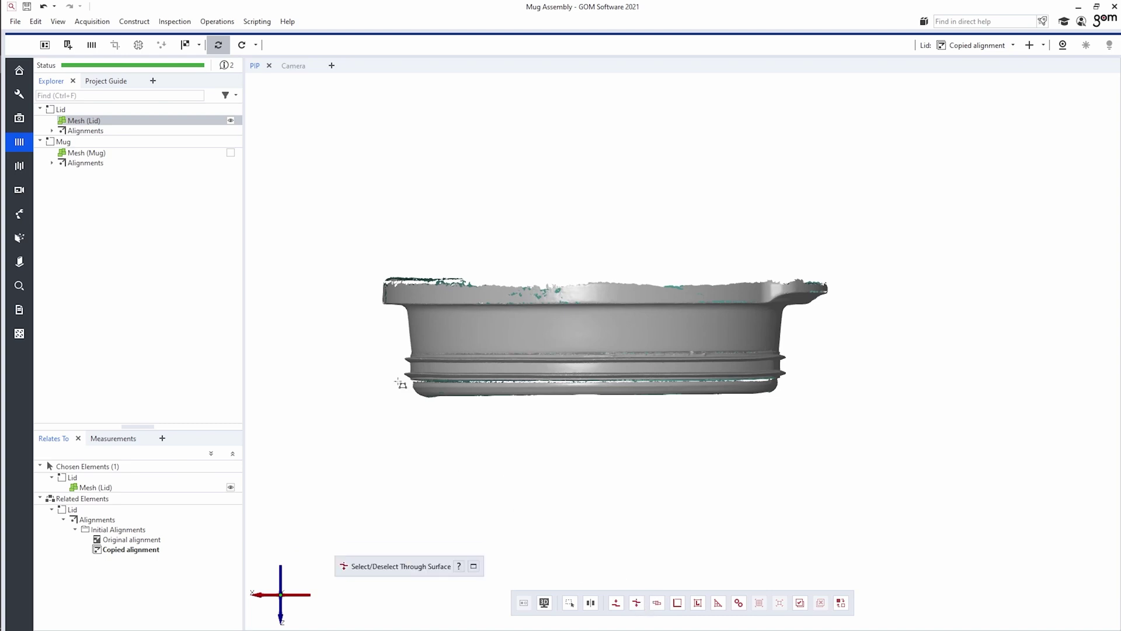
# Select the Lid's lower grooved band through the surface with a four-corner polygon
pyautogui.click(395, 346)
pyautogui.click(812, 341)
pyautogui.click(813, 415)
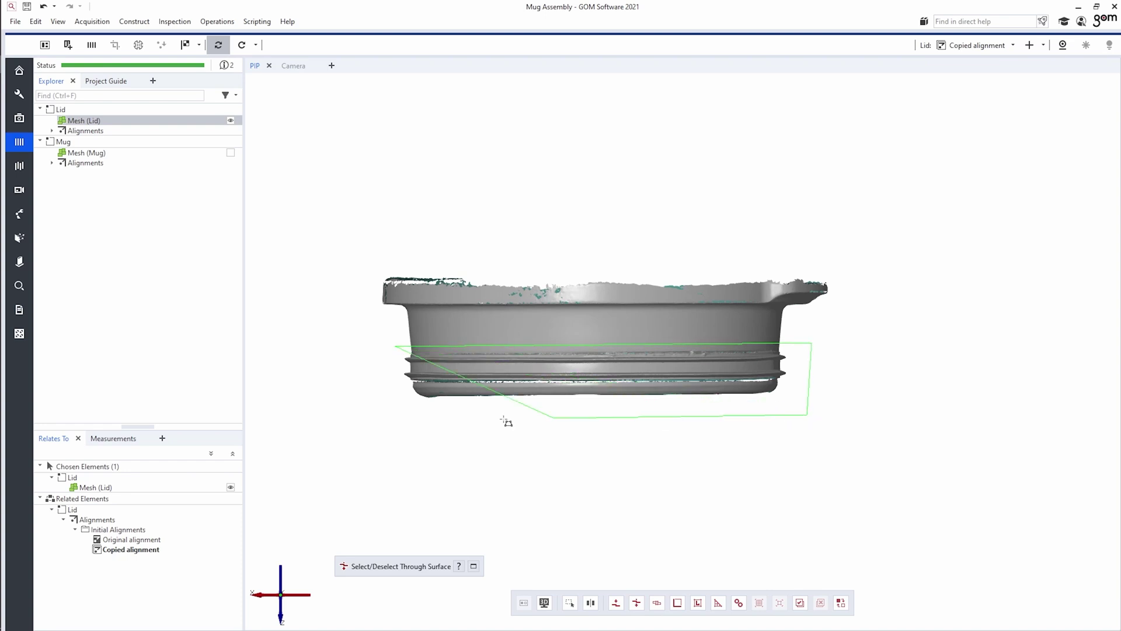
pyautogui.doubleClick(397, 416)
pyautogui.click(400, 413)
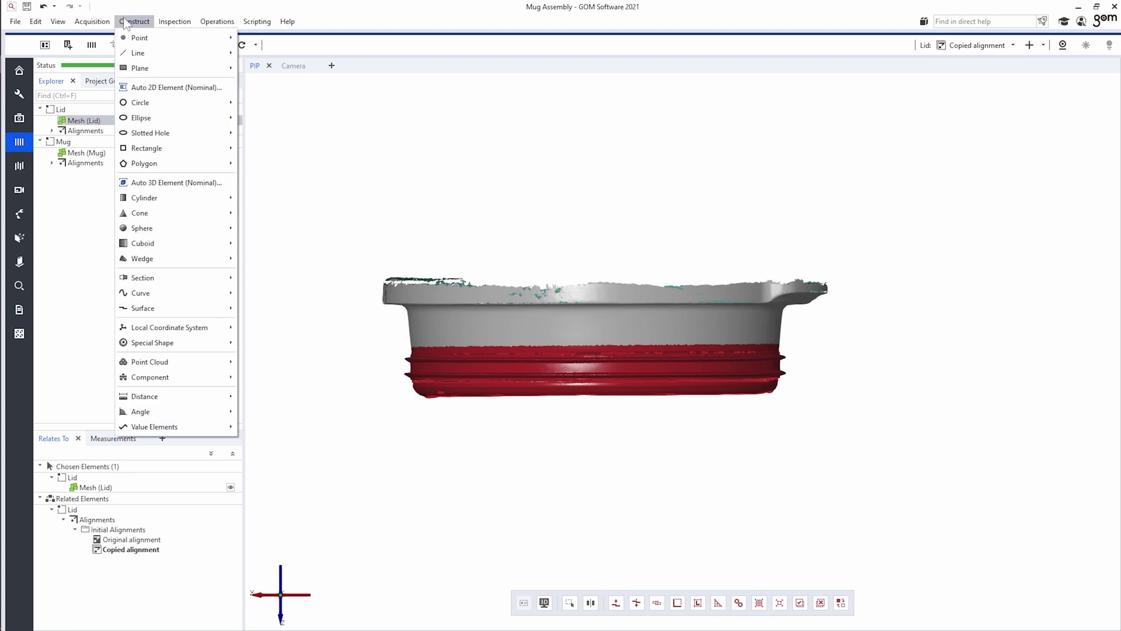
pyautogui.moveTo(145, 396)
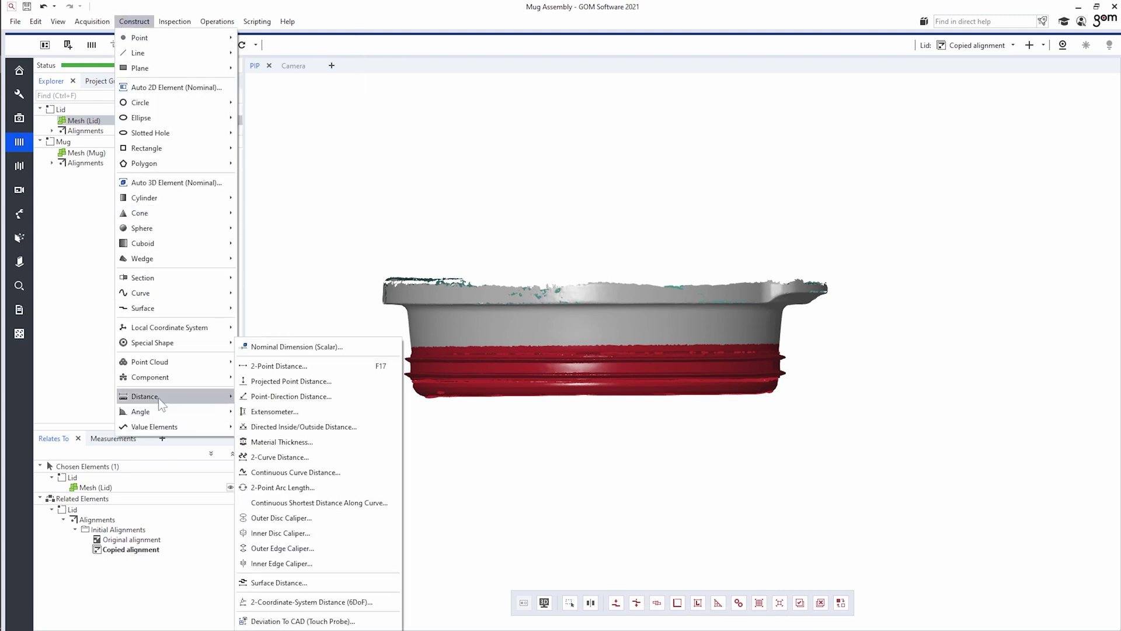
pyautogui.click(353, 581)
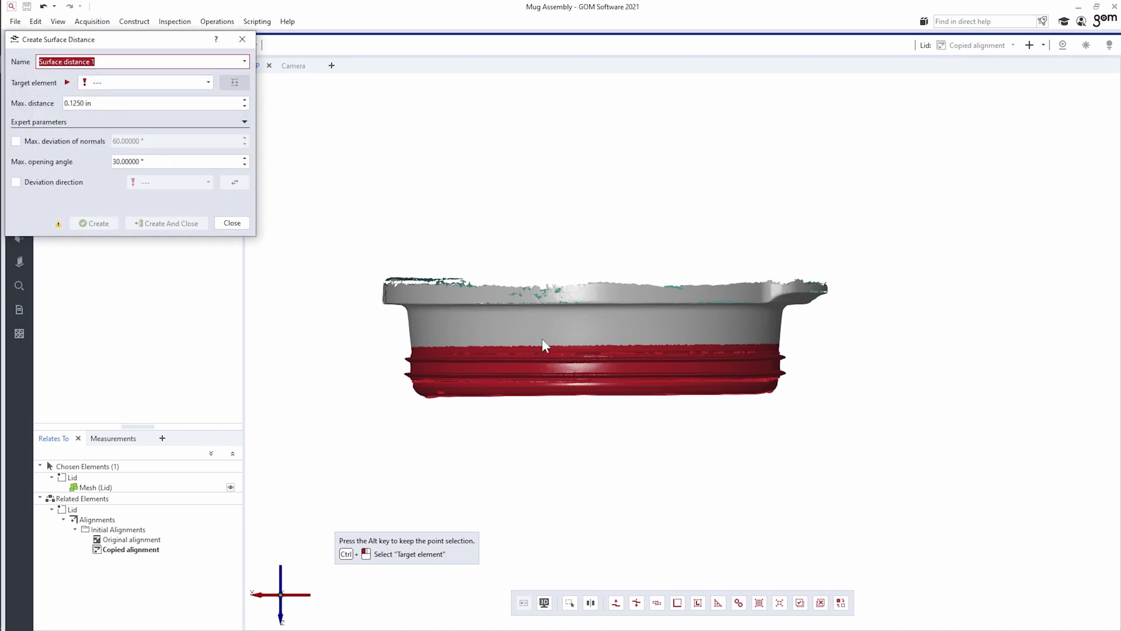
# Create Surface distance 1 on the selected lid band with Mug as target element
pyautogui.click(180, 82)
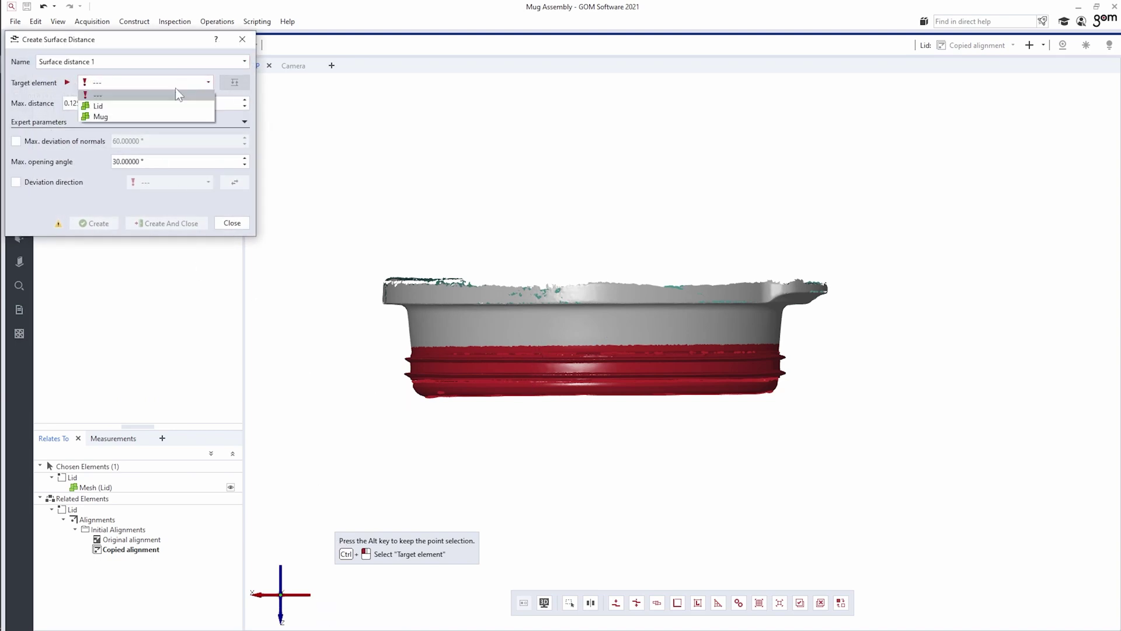
pyautogui.click(153, 114)
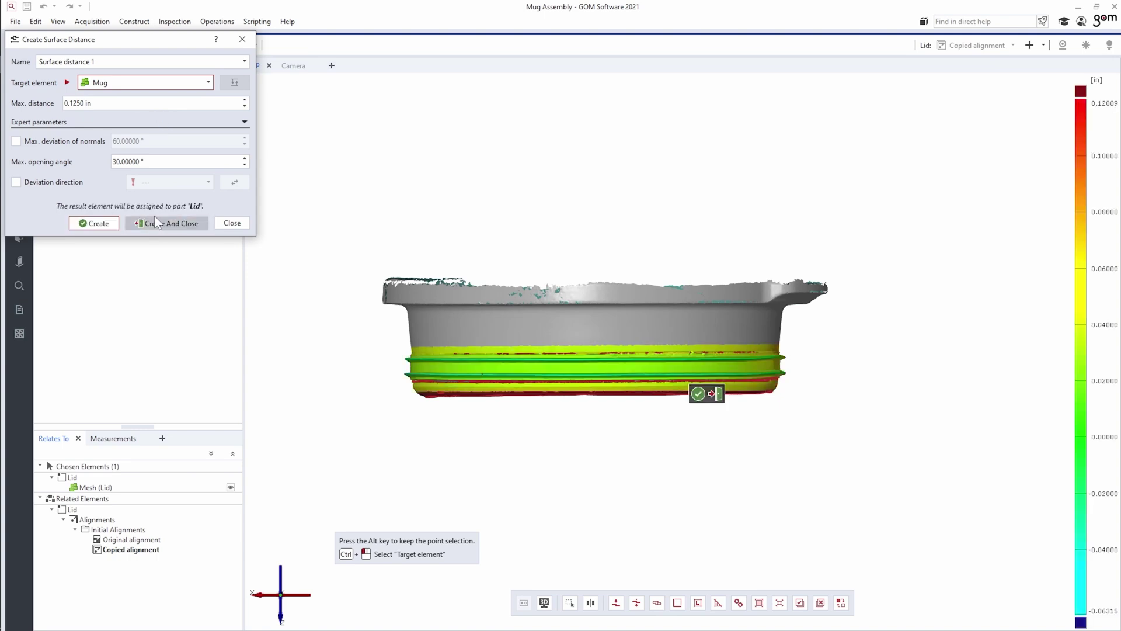
pyautogui.click(156, 223)
pyautogui.moveTo(547, 416); pyautogui.dragTo(575, 385)
pyautogui.scroll(5, 575, 384)
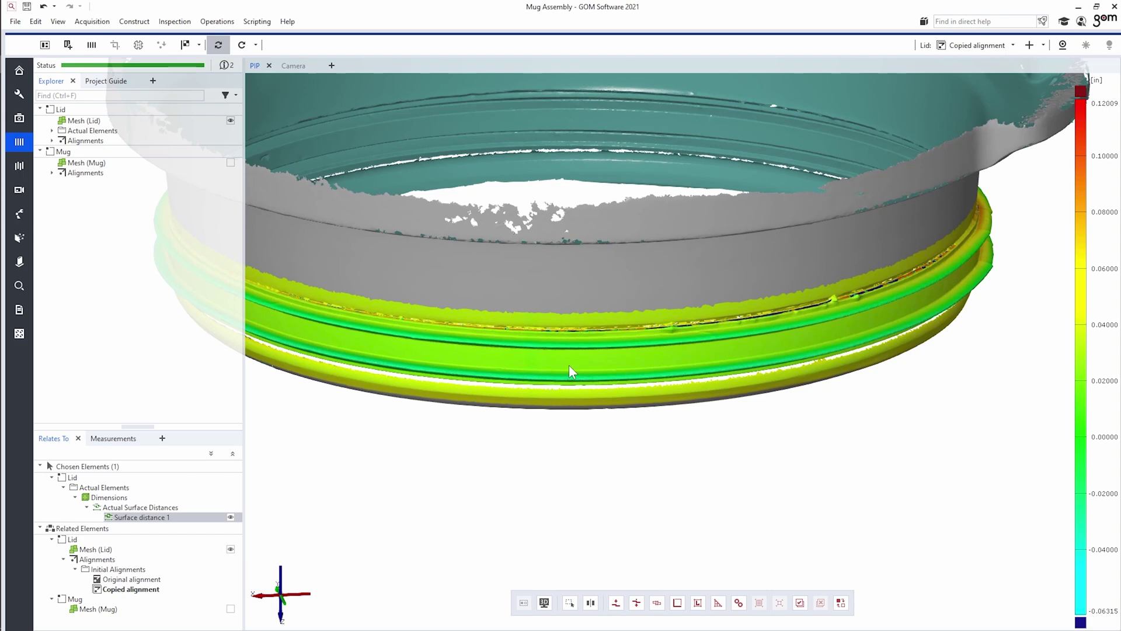
# Set the colour legend minimum to -0.03 and maximum to 0.06
pyautogui.scroll(2, 570, 368)
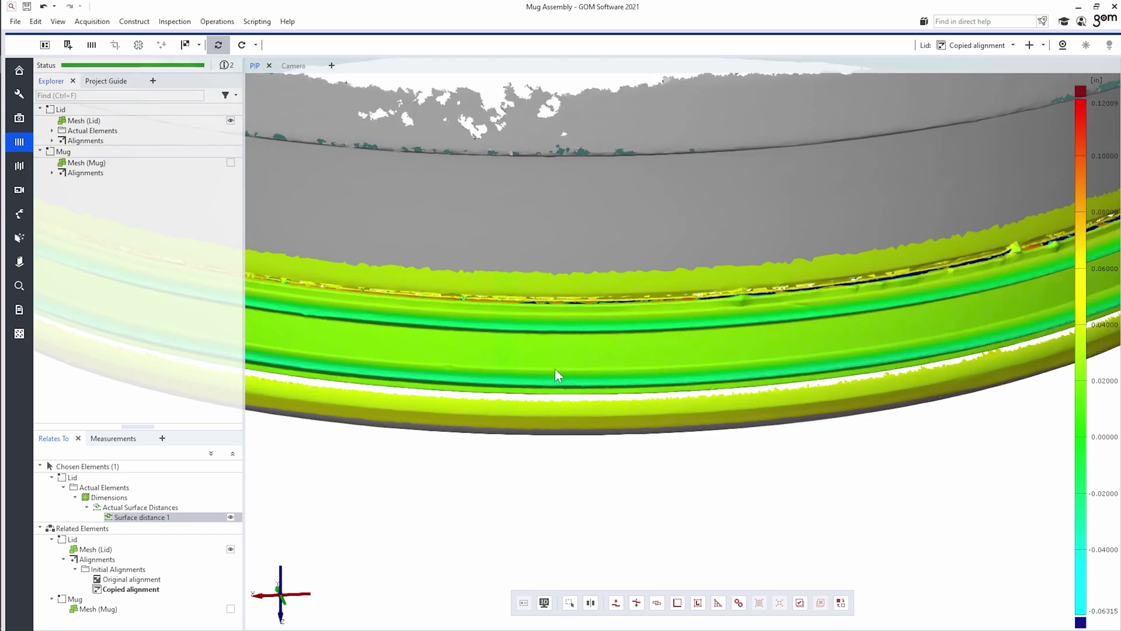
pyautogui.scroll(-6, 594, 352)
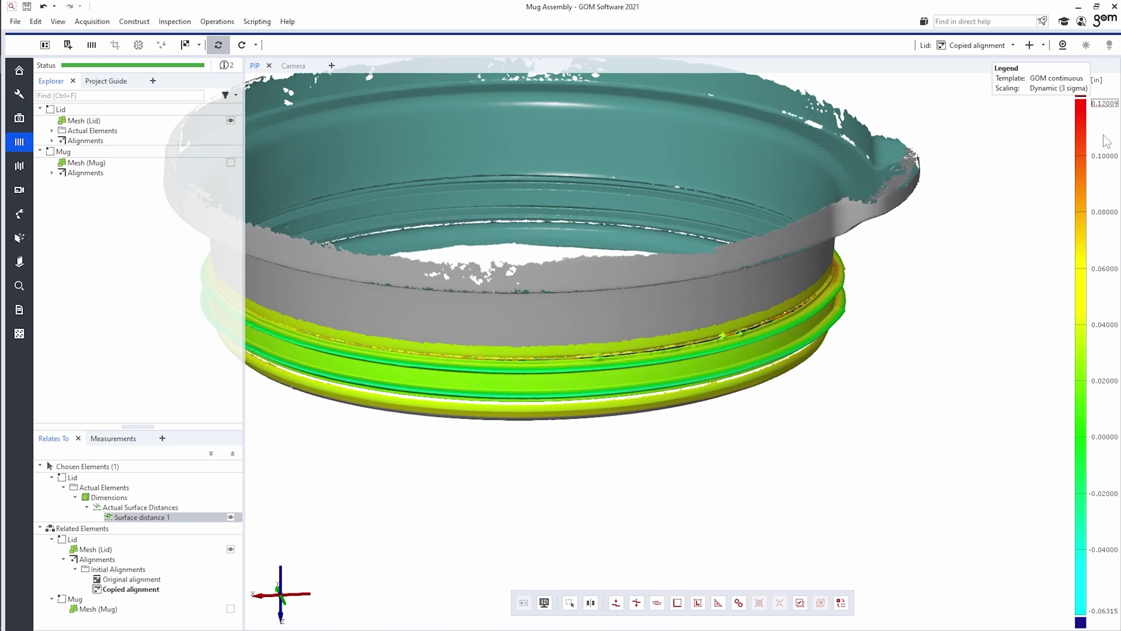
pyautogui.doubleClick(1104, 610)
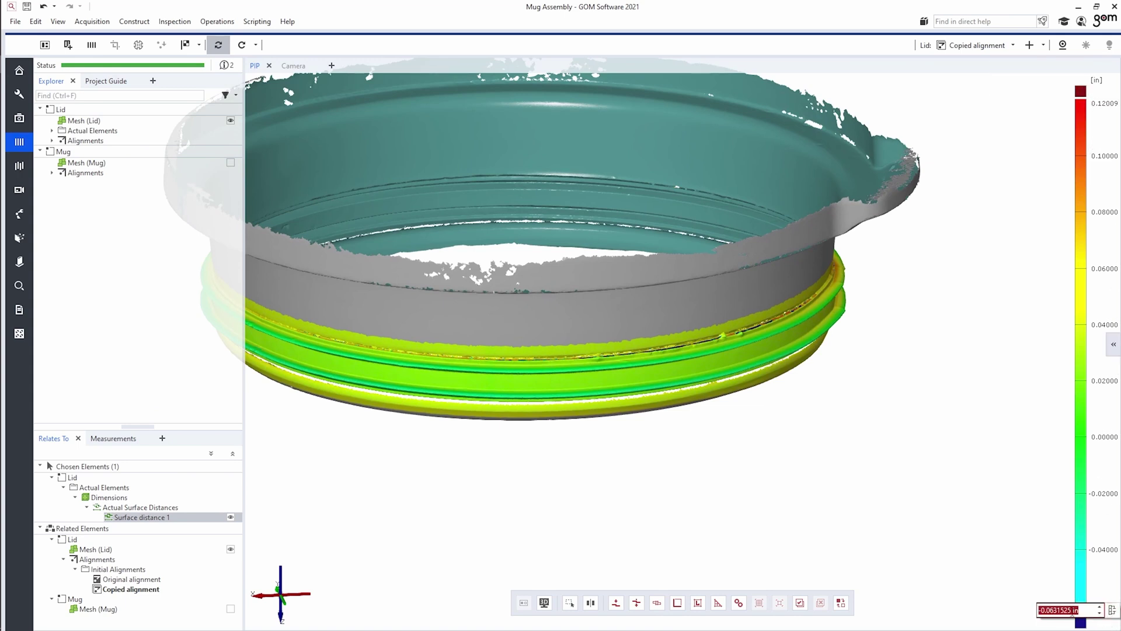
pyautogui.moveTo(1072, 610); pyautogui.dragTo(1051, 611)
pyautogui.write('3')
pyautogui.press('Return')
pyautogui.doubleClick(1104, 103)
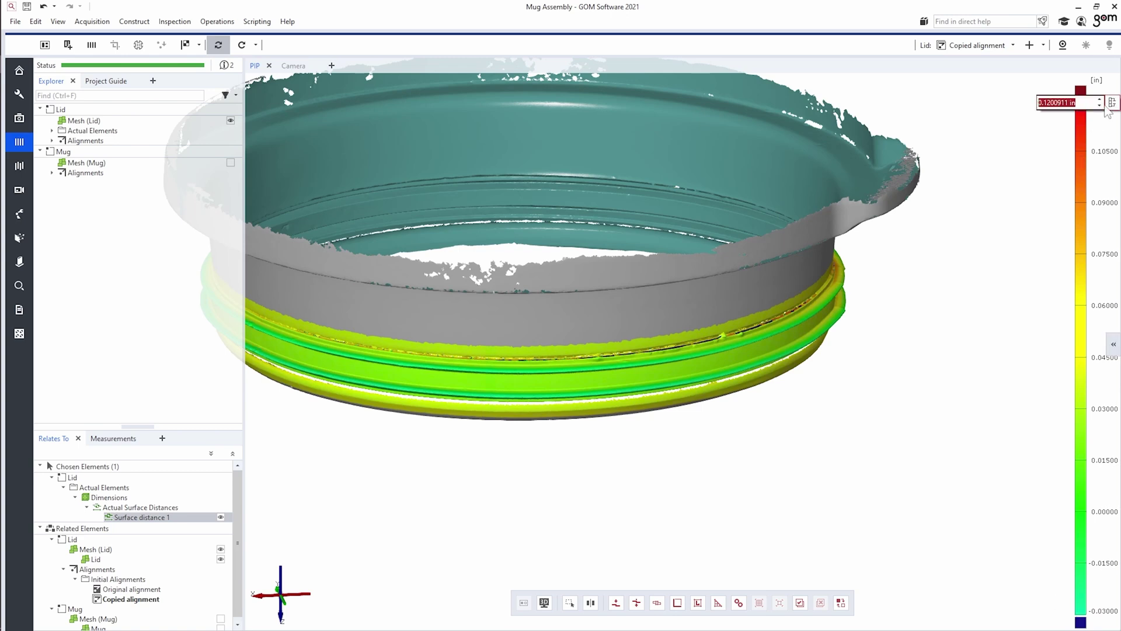
pyautogui.click(1066, 102)
pyautogui.moveTo(1068, 102); pyautogui.dragTo(1047, 103)
pyautogui.write('06')
pyautogui.press('Return')
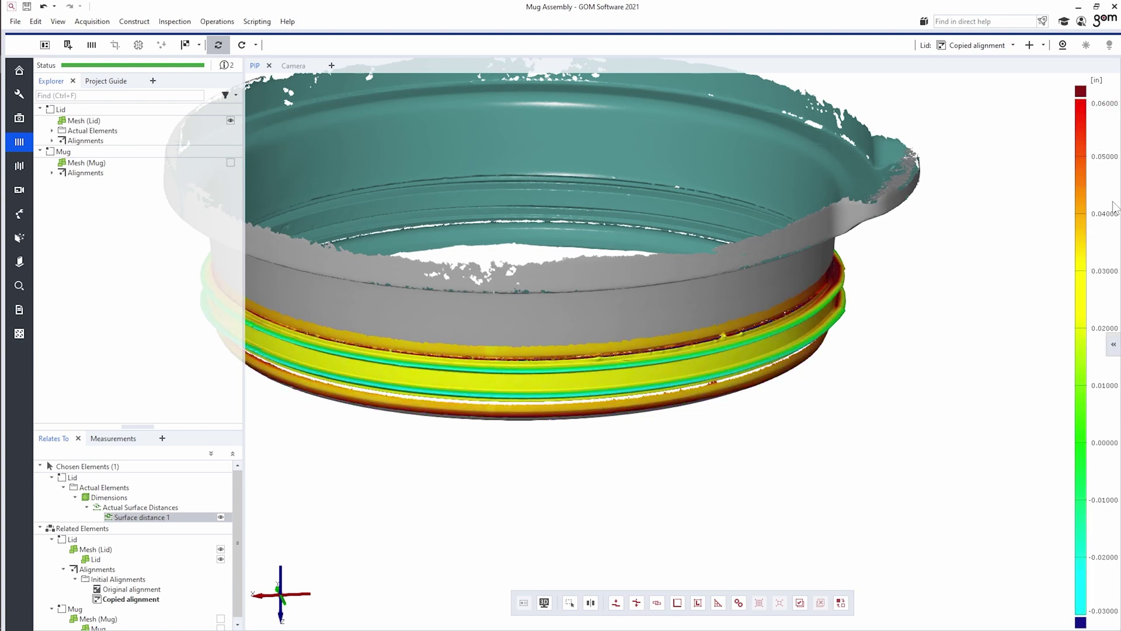
pyautogui.rightClick(1080, 231)
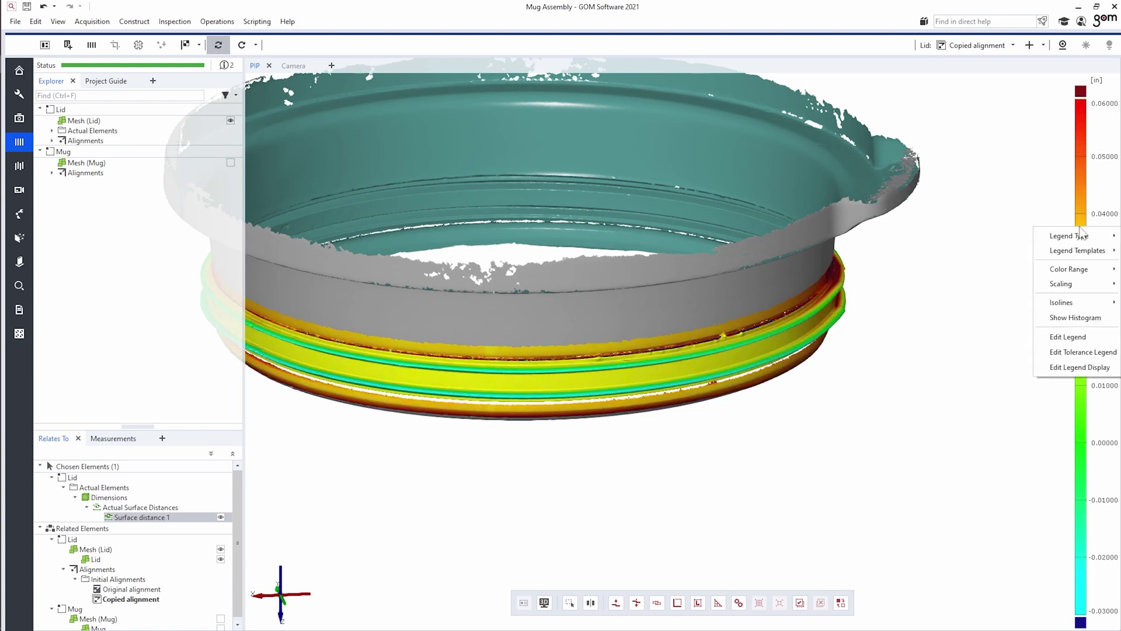
pyautogui.click(1076, 317)
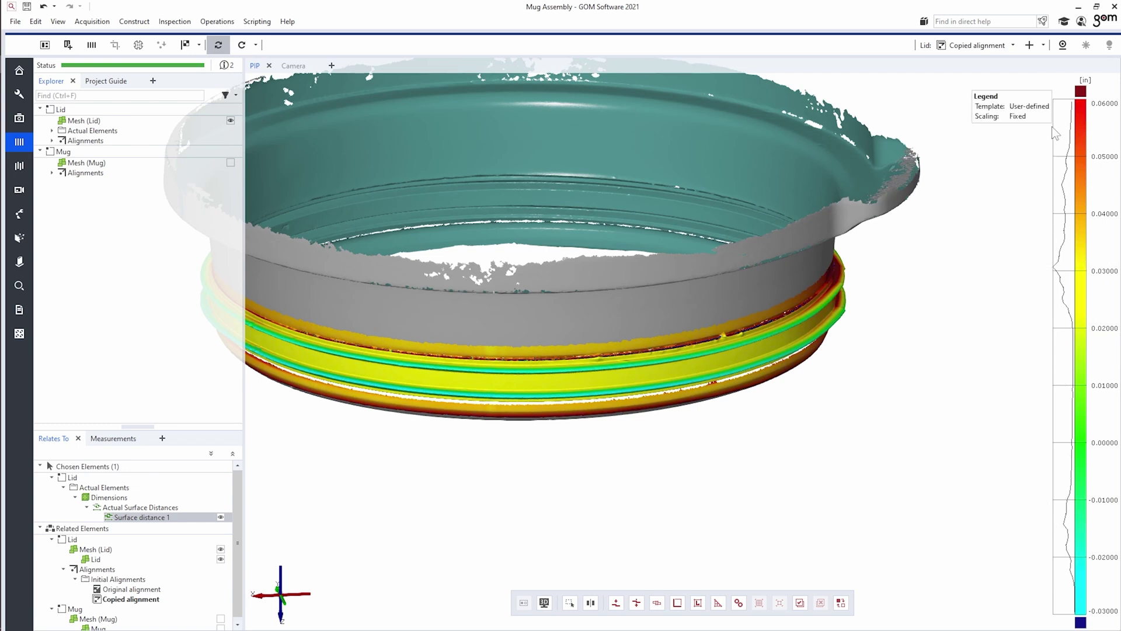
pyautogui.scroll(3, 739, 384)
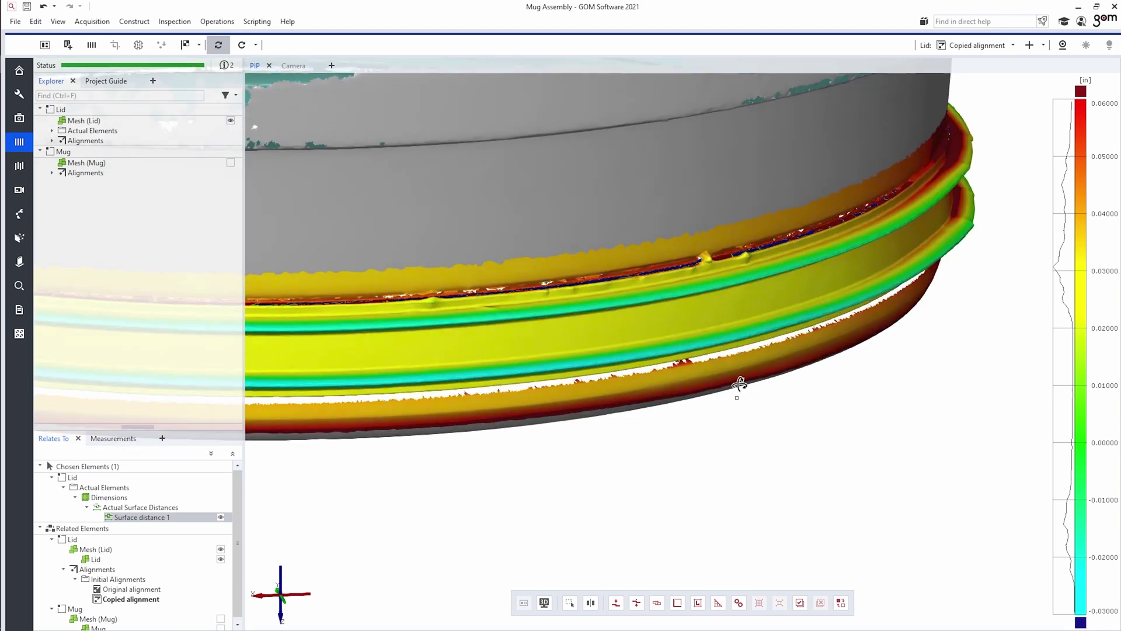
pyautogui.scroll(-2, 739, 384)
pyautogui.moveTo(682, 374); pyautogui.dragTo(680, 321)
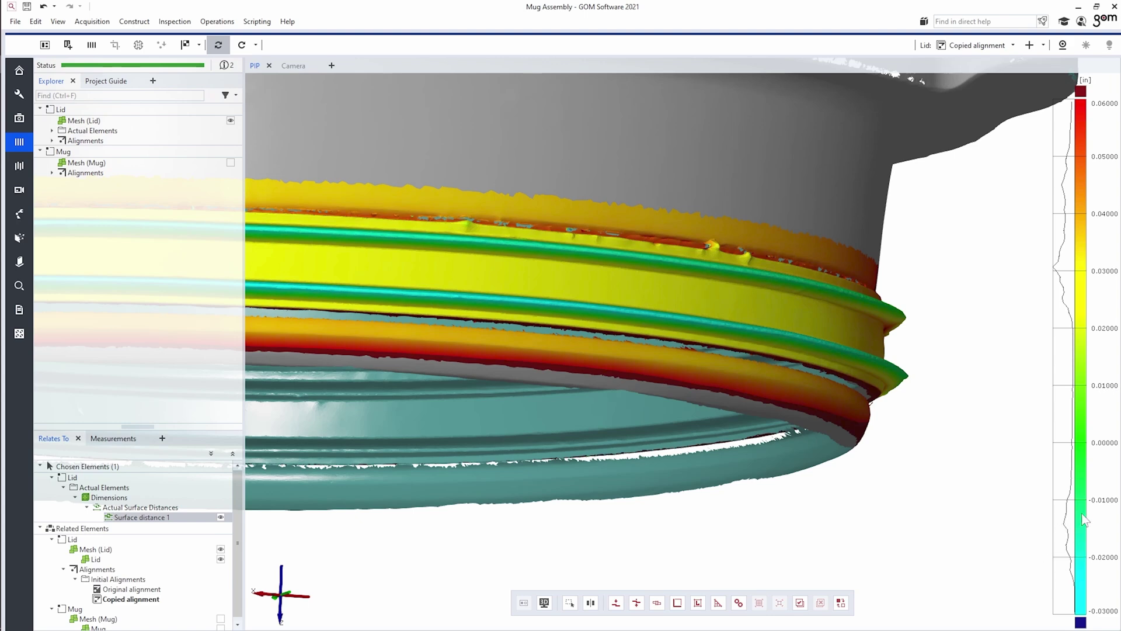
pyautogui.scroll(3, 828, 293)
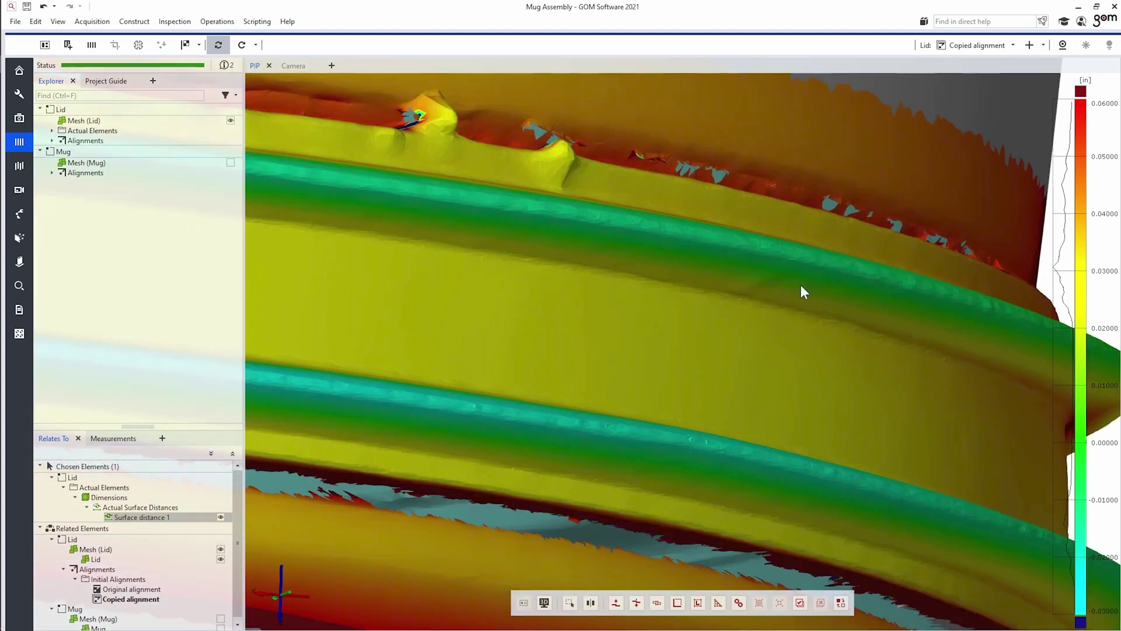
pyautogui.scroll(3, 815, 299)
pyautogui.scroll(-5, 779, 289)
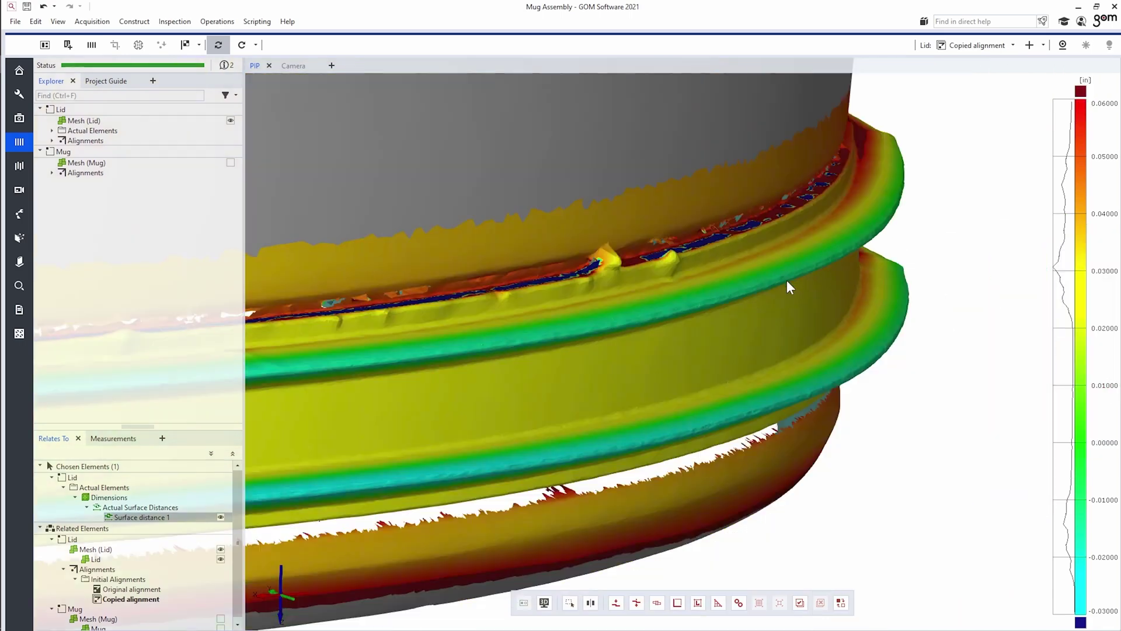
pyautogui.scroll(2, 733, 321)
pyautogui.scroll(-2, 572, 355)
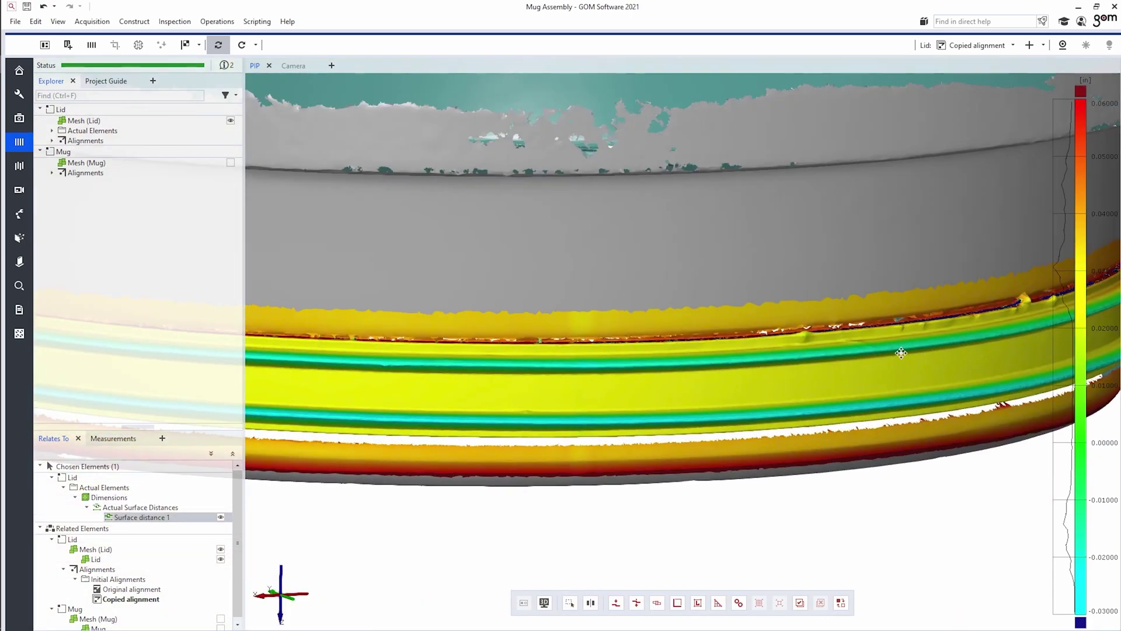
pyautogui.moveTo(679, 383)
pyautogui.mouseDown()
pyautogui.moveTo(453, 393)
pyautogui.moveTo(698, 398)
pyautogui.mouseUp()
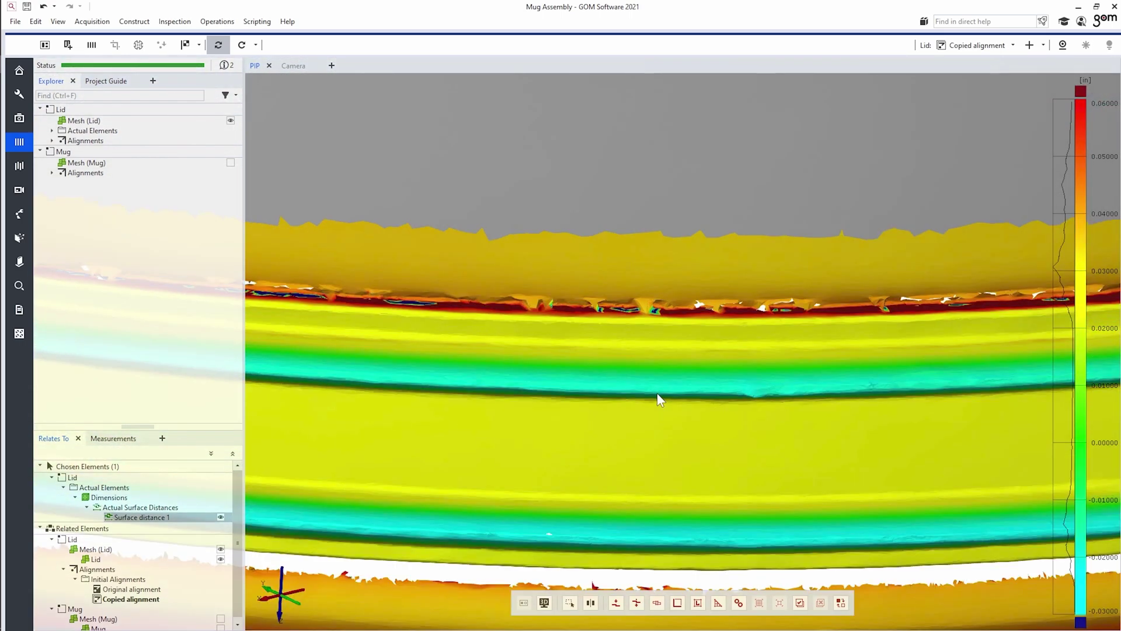
pyautogui.scroll(-5, 658, 398)
pyautogui.scroll(5, 469, 403)
pyautogui.scroll(3, 522, 442)
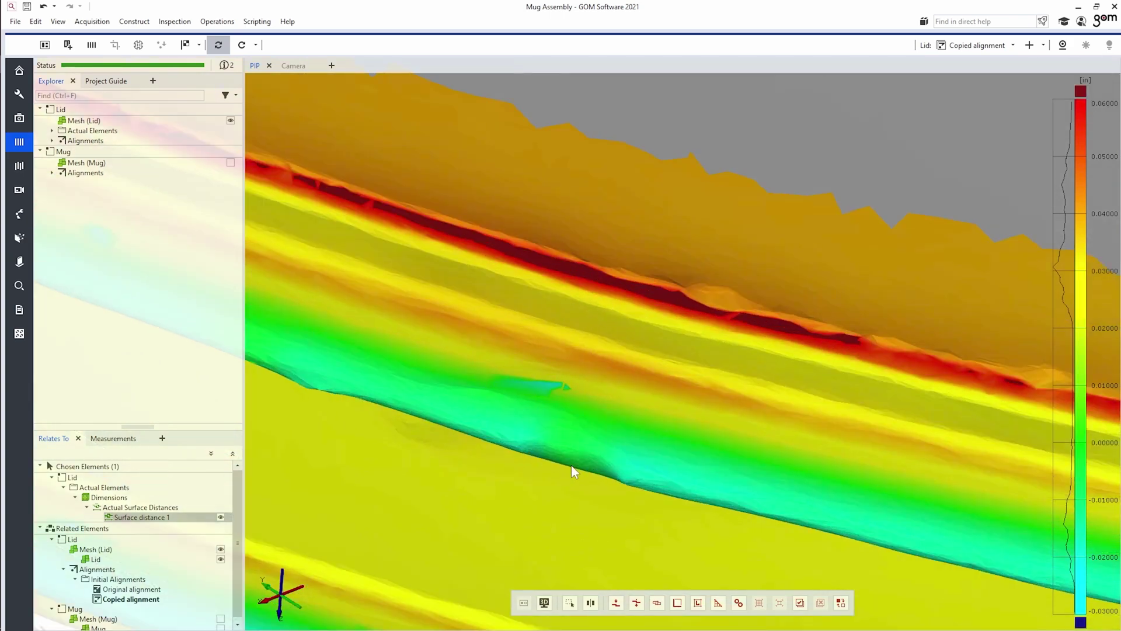
pyautogui.scroll(-2, 580, 455)
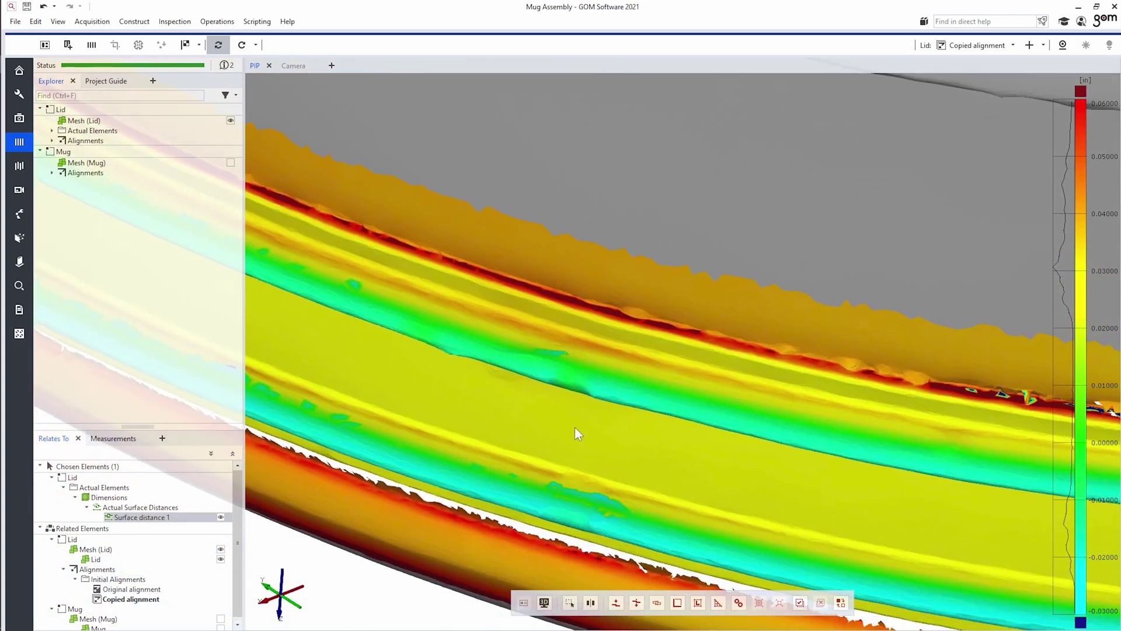
pyautogui.scroll(2, 570, 389)
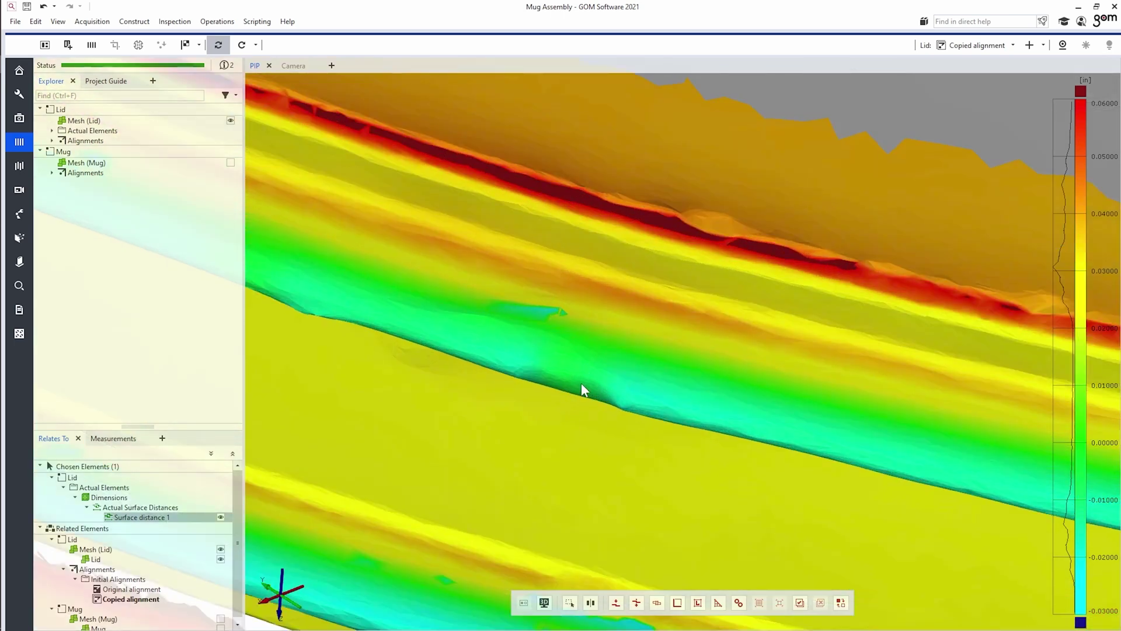
pyautogui.scroll(-3, 577, 384)
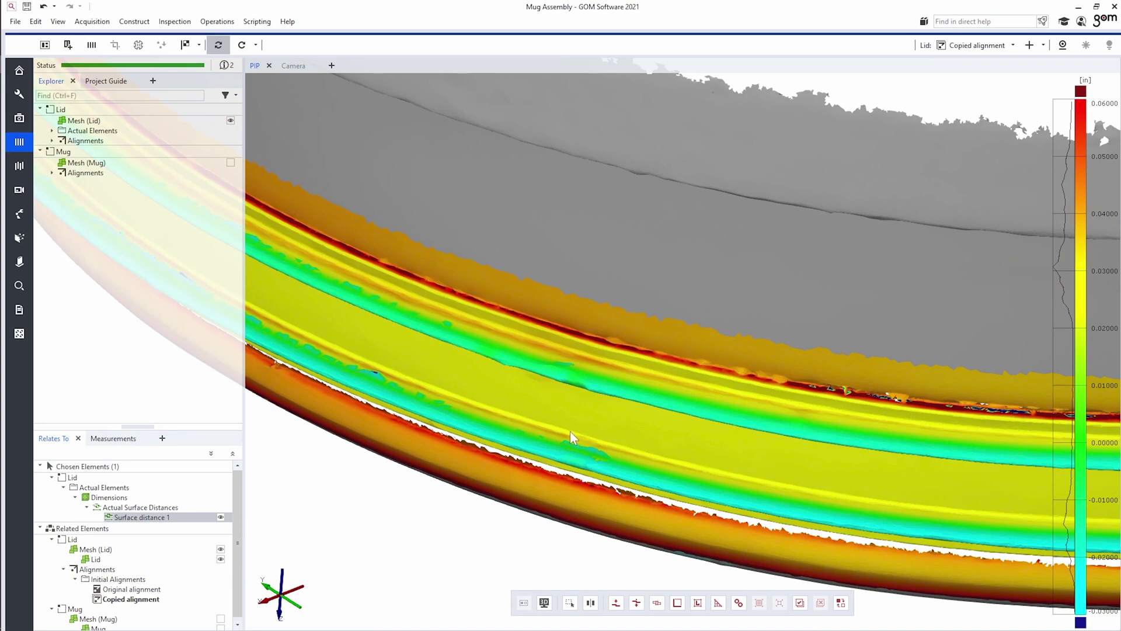
pyautogui.keyDown('ctrl'); pyautogui.rightClick(456, 171); pyautogui.keyUp('ctrl')
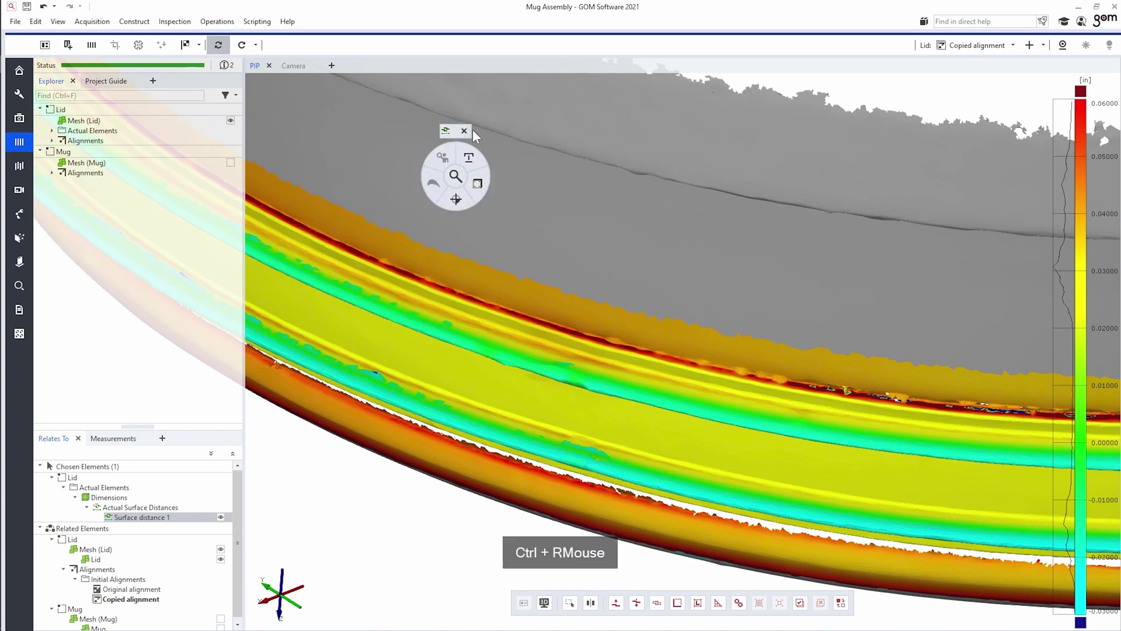
# Place deviation labels -0.00547, -0.01768, -0.01783 and -0.02072 on the lid seal dents
pyautogui.click(477, 185)
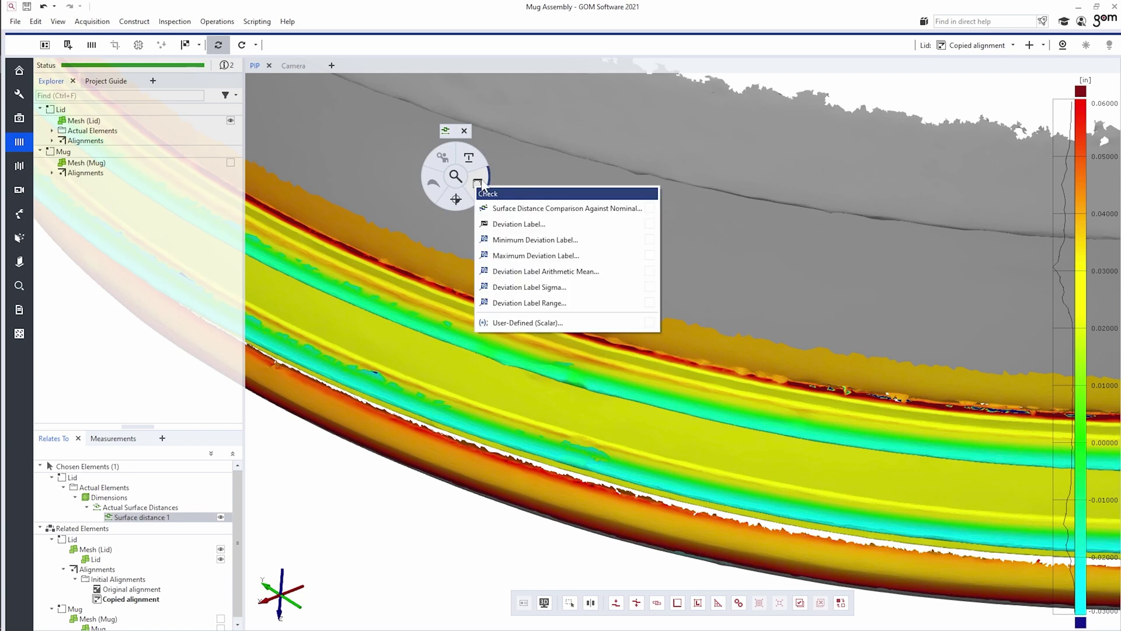
pyautogui.click(522, 225)
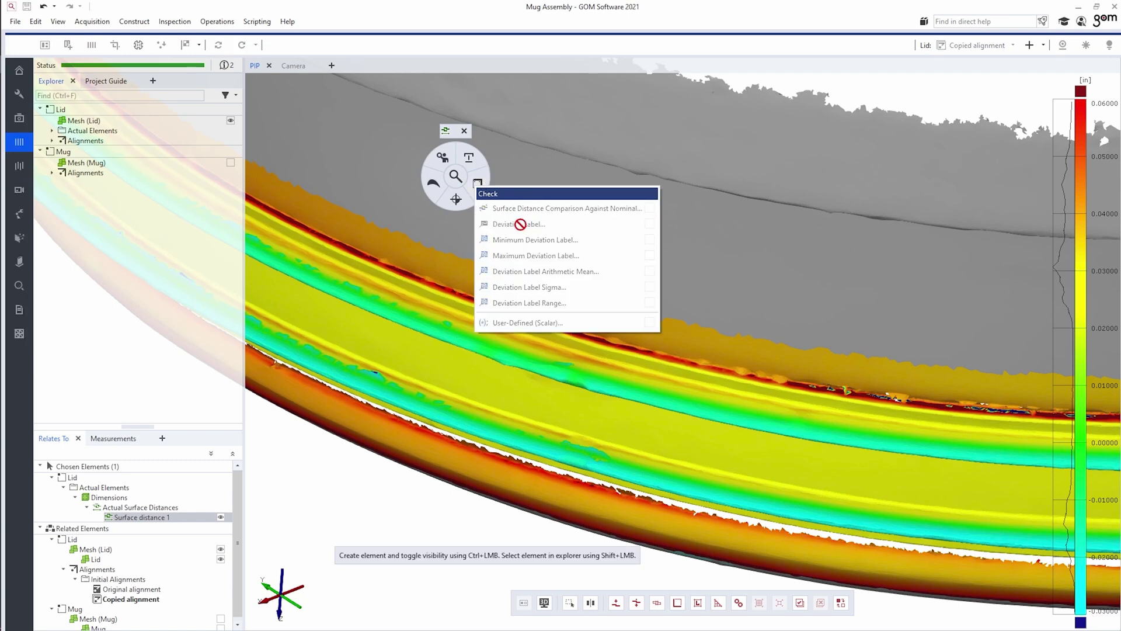
pyautogui.keyDown('ctrl'); pyautogui.click(576, 383); pyautogui.keyUp('ctrl')
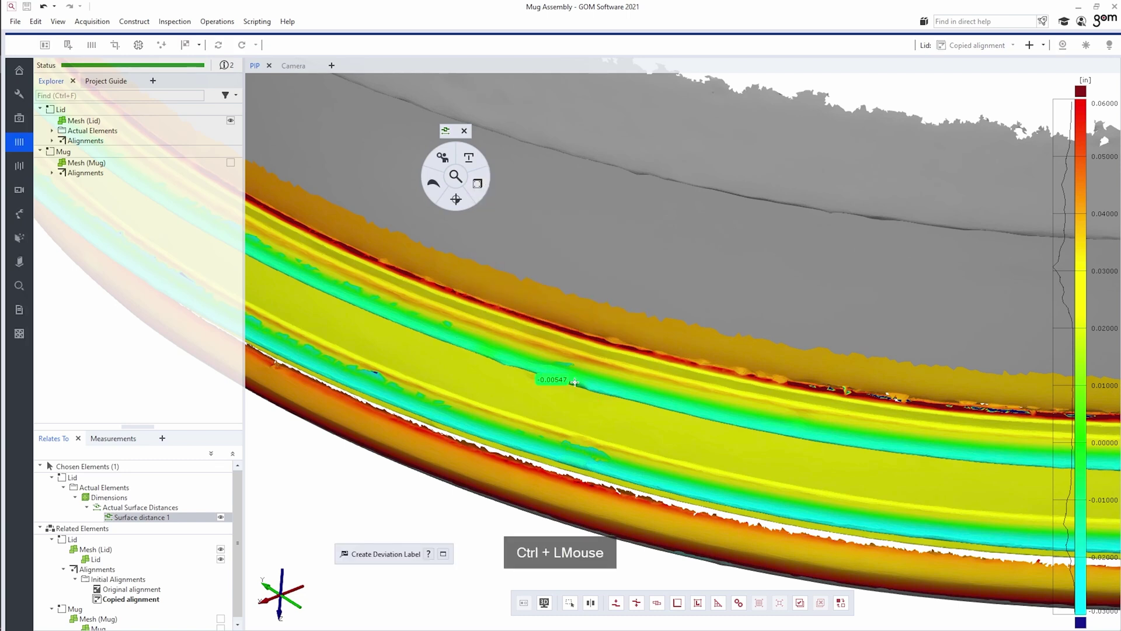
pyautogui.scroll(3, 587, 424)
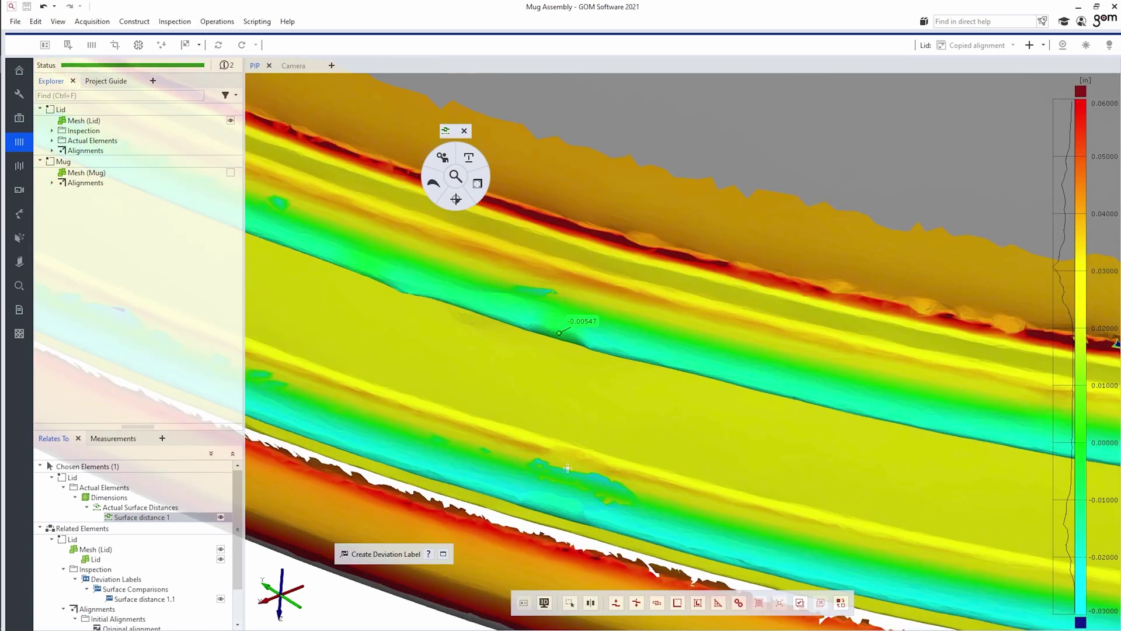
pyautogui.keyDown('ctrl'); pyautogui.click(553, 508); pyautogui.keyUp('ctrl')
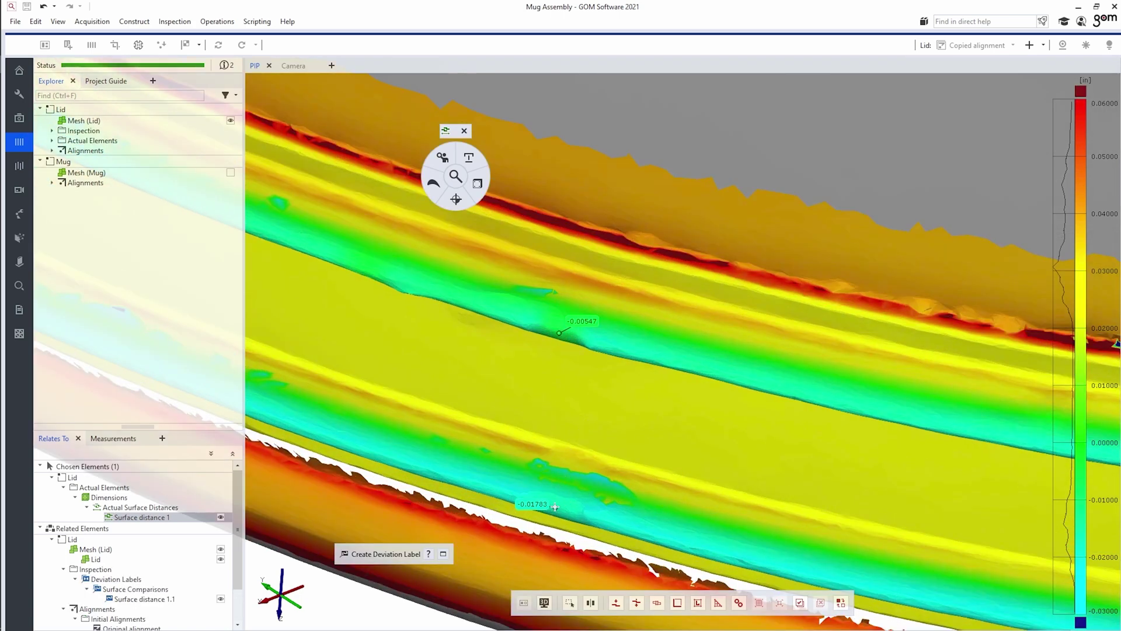
pyautogui.keyDown('ctrl'); pyautogui.click(601, 347); pyautogui.keyUp('ctrl')
pyautogui.moveTo(602, 523); pyautogui.dragTo(607, 471, button='right')
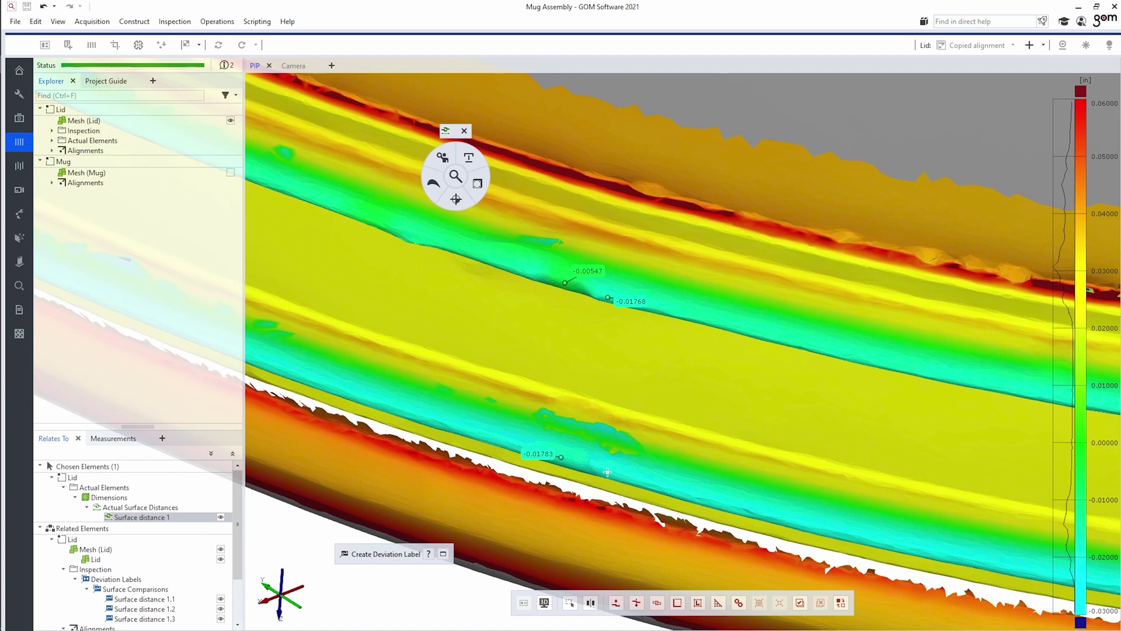
pyautogui.keyDown('ctrl'); pyautogui.click(607, 472); pyautogui.keyUp('ctrl')
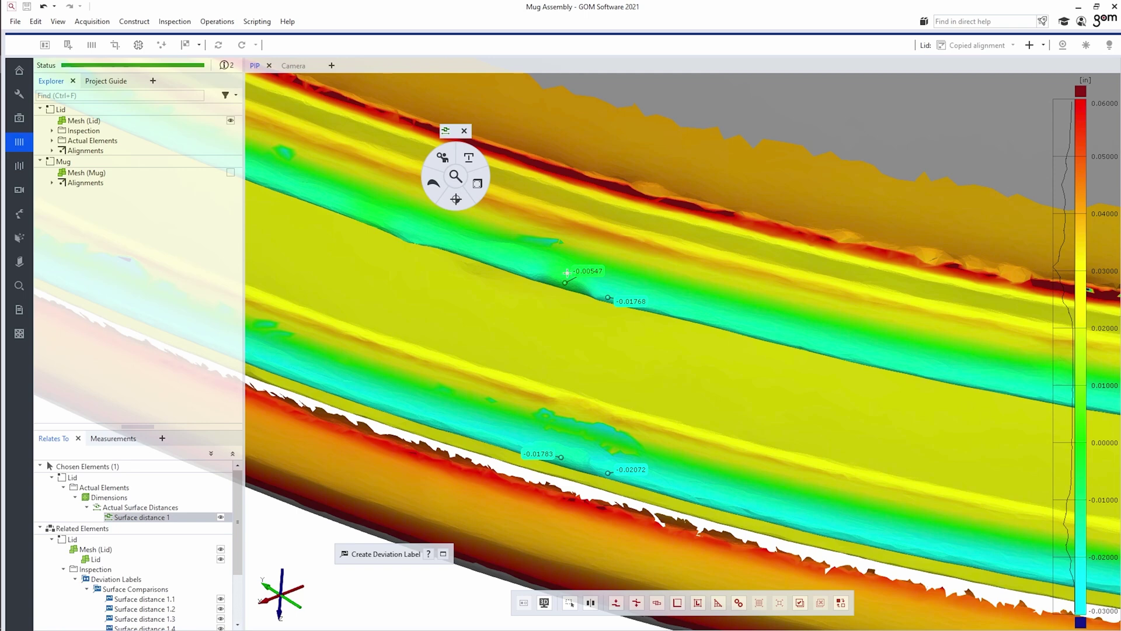
pyautogui.scroll(-2, 581, 319)
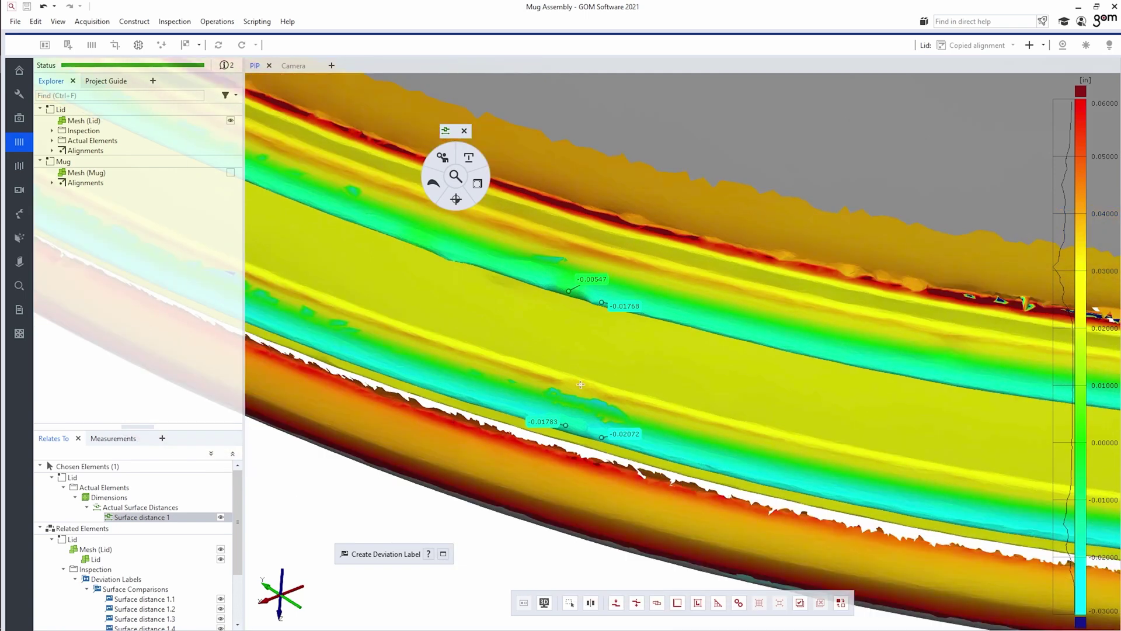
pyautogui.scroll(-5, 539, 300)
pyautogui.click(111, 172)
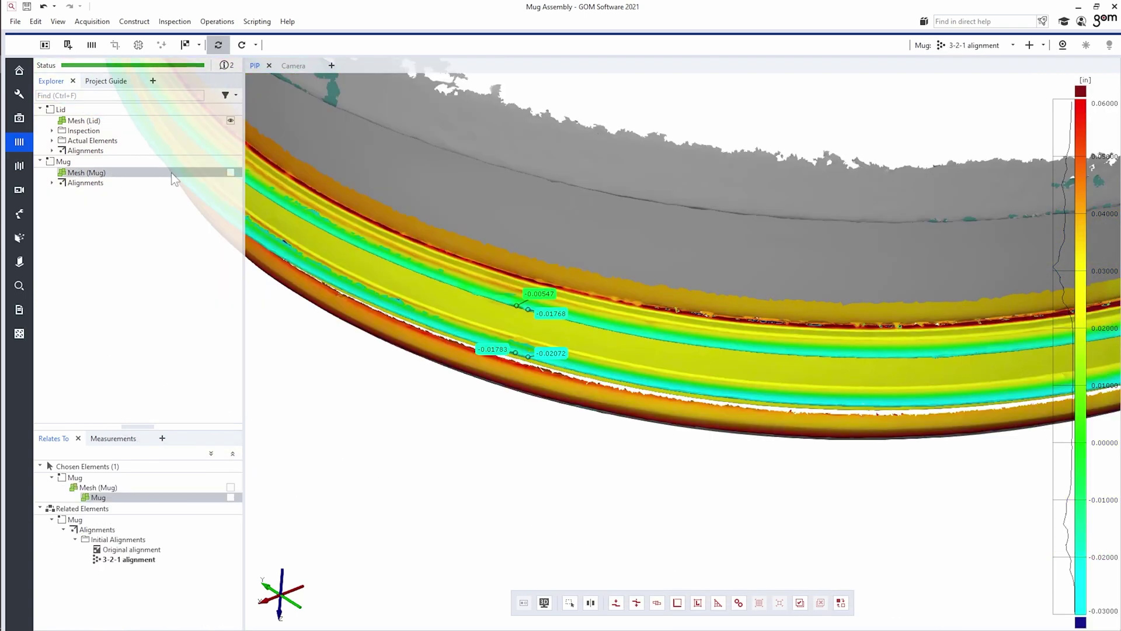
# Make Mesh (Mug) visible and hide Mesh (Lid) in the Explorer
pyautogui.click(231, 172)
pyautogui.scroll(2, 520, 313)
pyautogui.scroll(3, 517, 313)
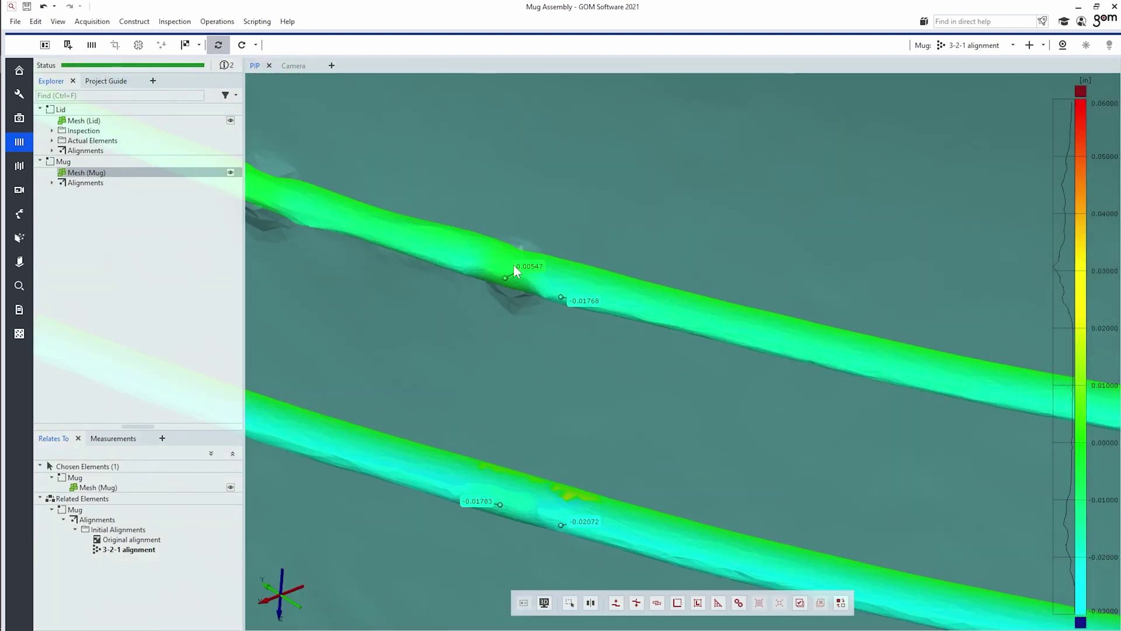
pyautogui.scroll(2, 508, 272)
pyautogui.scroll(2, 514, 286)
pyautogui.scroll(1, 496, 310)
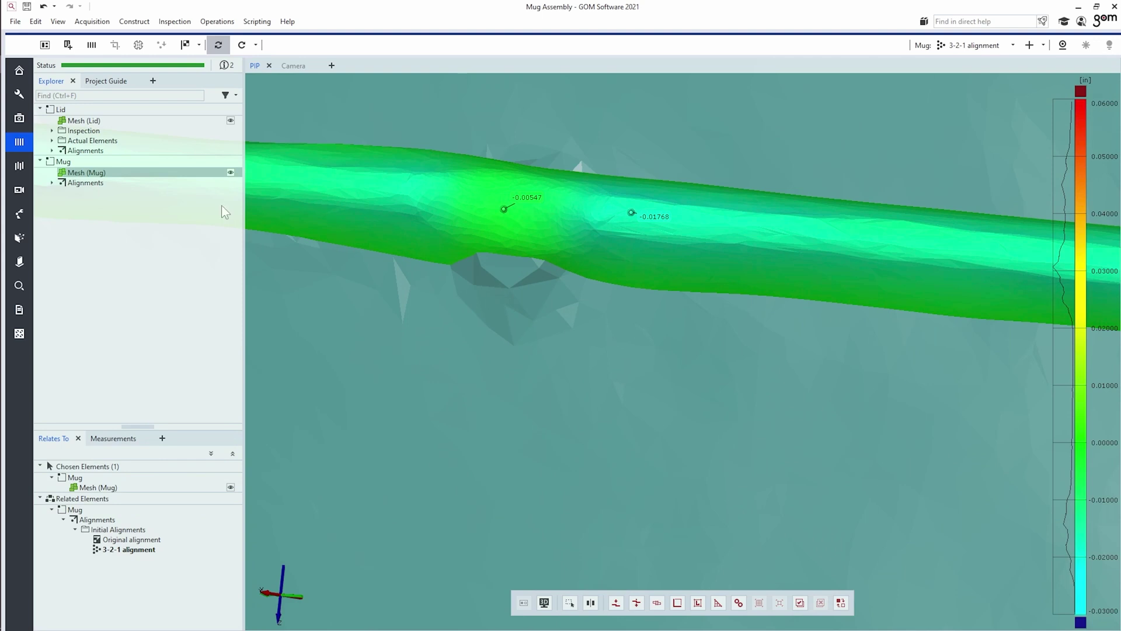
pyautogui.click(231, 120)
# Orbit around the mug ring to inspect it from top, side and low angles
pyautogui.moveTo(393, 240); pyautogui.dragTo(512, 376)
pyautogui.scroll(-5, 557, 317)
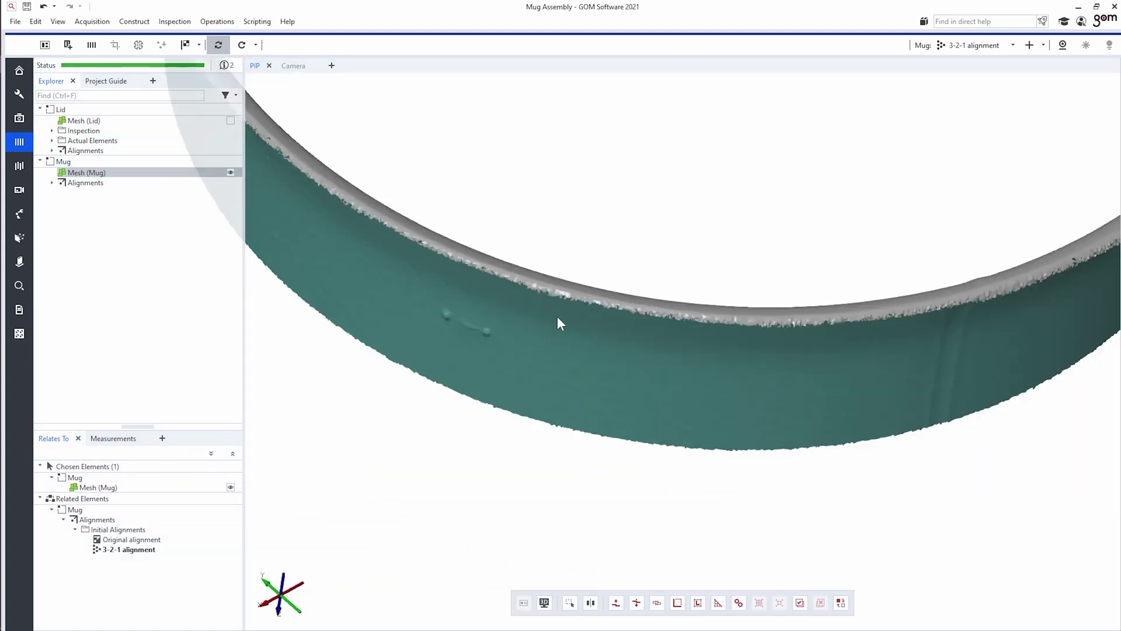
pyautogui.moveTo(580, 393); pyautogui.dragTo(539, 270)
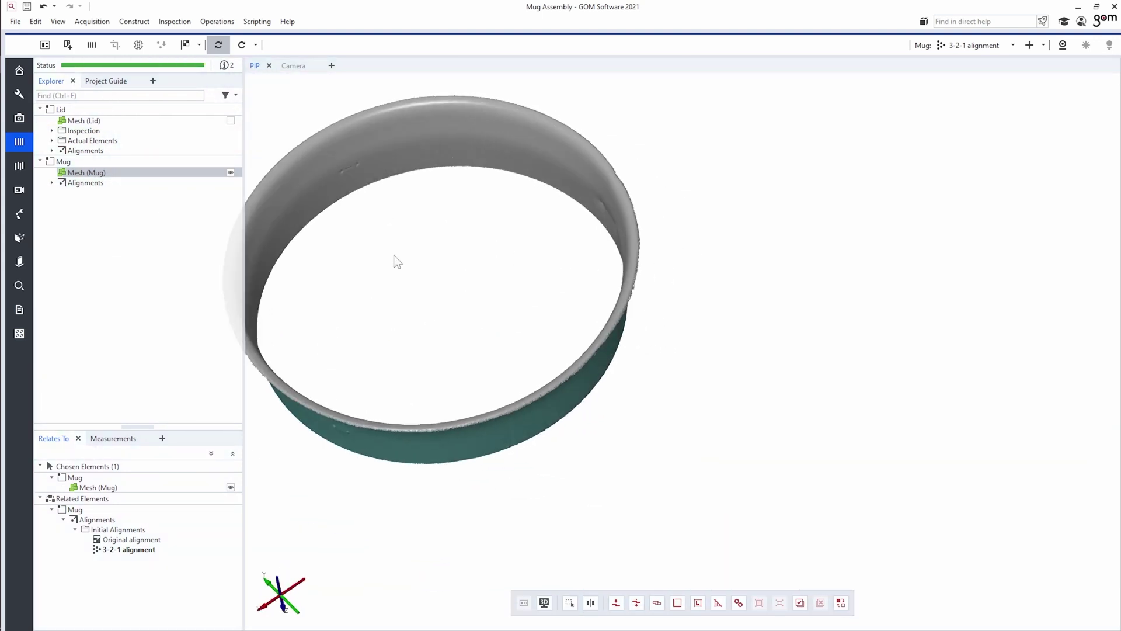
pyautogui.moveTo(393, 257)
pyautogui.mouseDown()
pyautogui.moveTo(513, 325)
pyautogui.moveTo(511, 353)
pyautogui.moveTo(519, 283)
pyautogui.moveTo(688, 283)
pyautogui.mouseUp()
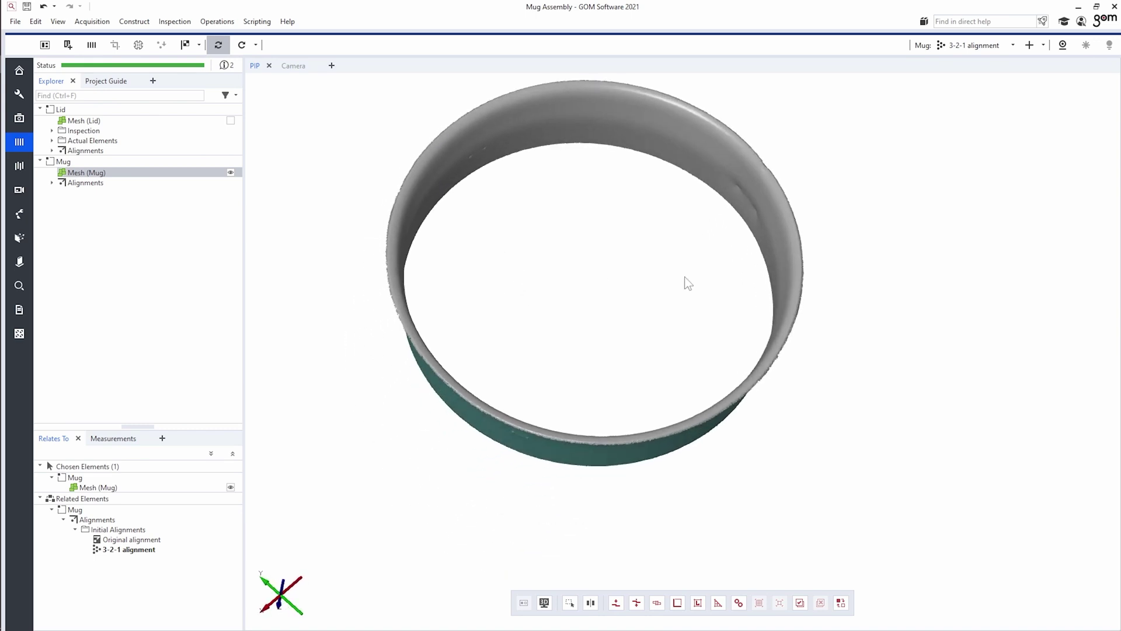
pyautogui.moveTo(500, 299)
pyautogui.mouseDown()
pyautogui.moveTo(508, 332)
pyautogui.moveTo(621, 333)
pyautogui.mouseUp()
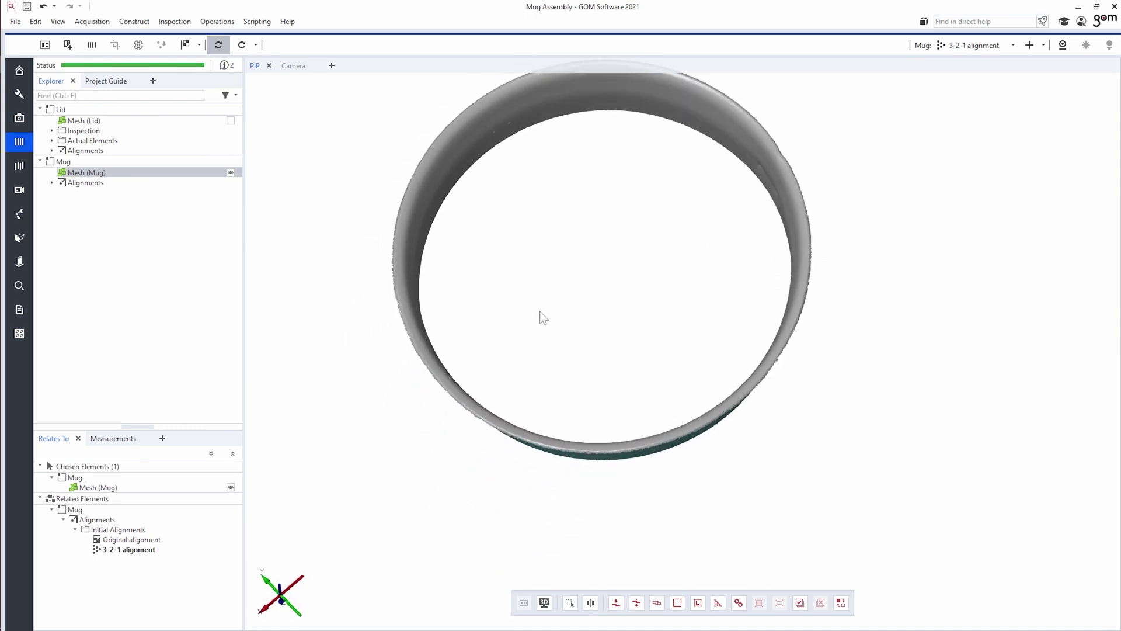
pyautogui.moveTo(538, 316)
pyautogui.mouseDown()
pyautogui.moveTo(580, 286)
pyautogui.moveTo(574, 366)
pyautogui.mouseUp()
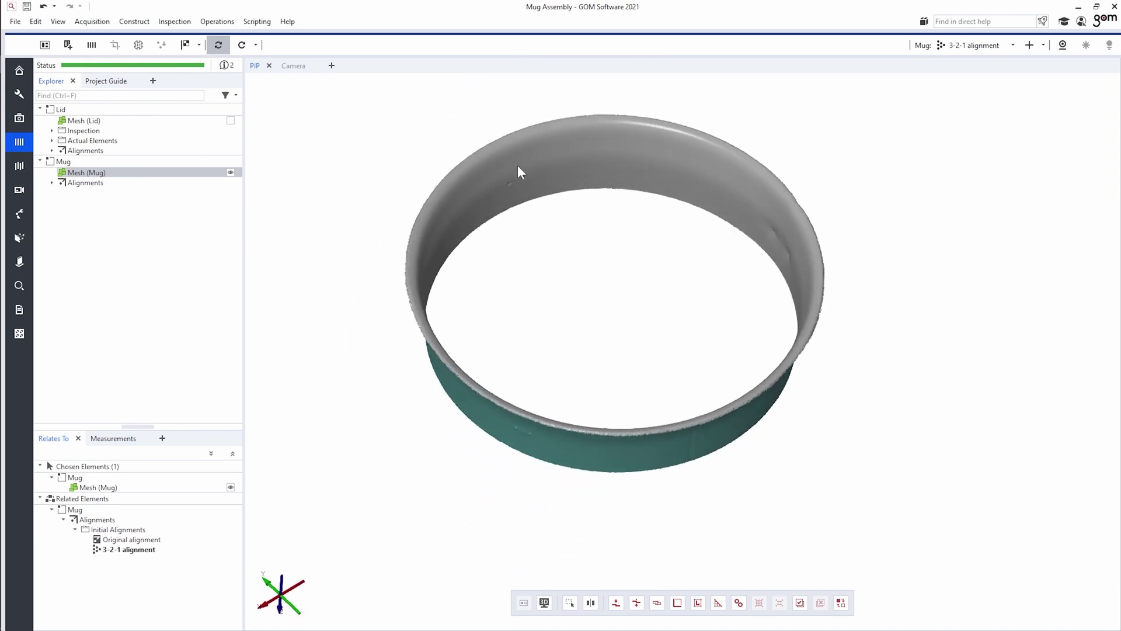
pyautogui.moveTo(649, 225)
pyautogui.mouseDown()
pyautogui.moveTo(603, 320)
pyautogui.moveTo(605, 294)
pyautogui.mouseUp()
pyautogui.moveTo(542, 321)
pyautogui.mouseDown()
pyautogui.moveTo(694, 425)
pyautogui.moveTo(731, 352)
pyautogui.moveTo(628, 248)
pyautogui.mouseUp()
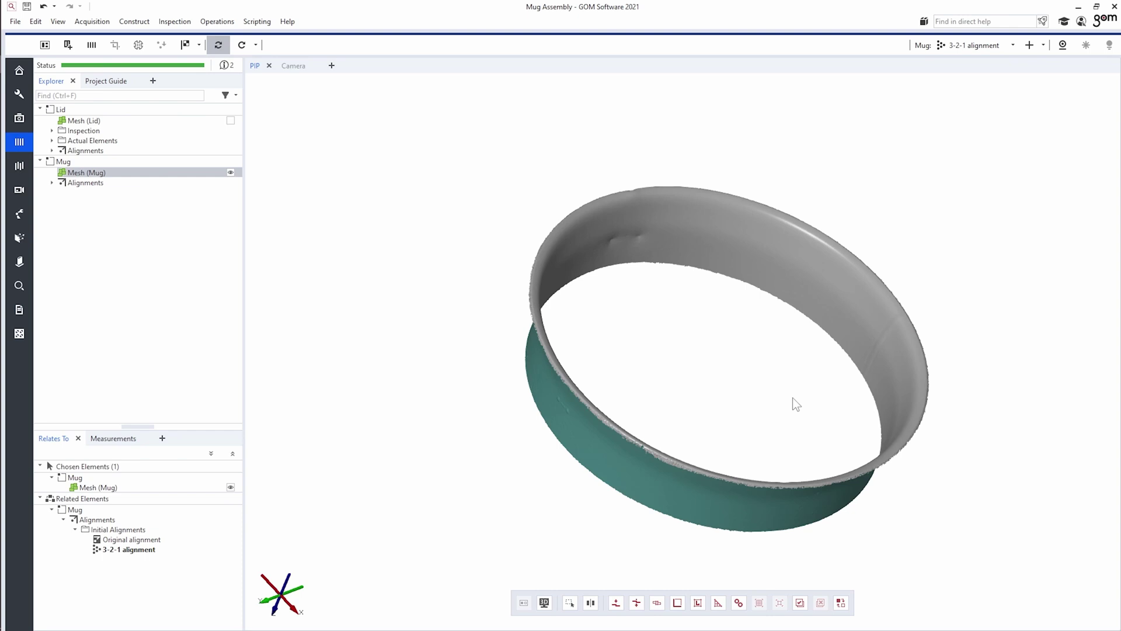
pyautogui.moveTo(793, 397); pyautogui.dragTo(472, 357)
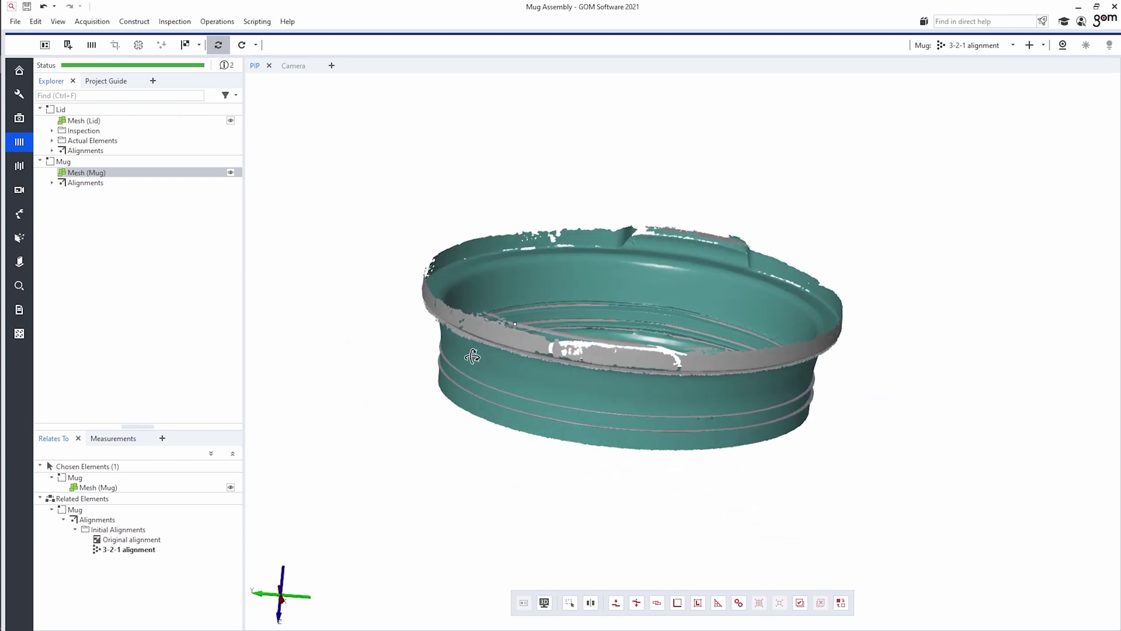
# Hide Mesh (Mug) and restore the Lid's deviation colour map view with V
pyautogui.click(230, 172)
pyautogui.scroll(5, 746, 403)
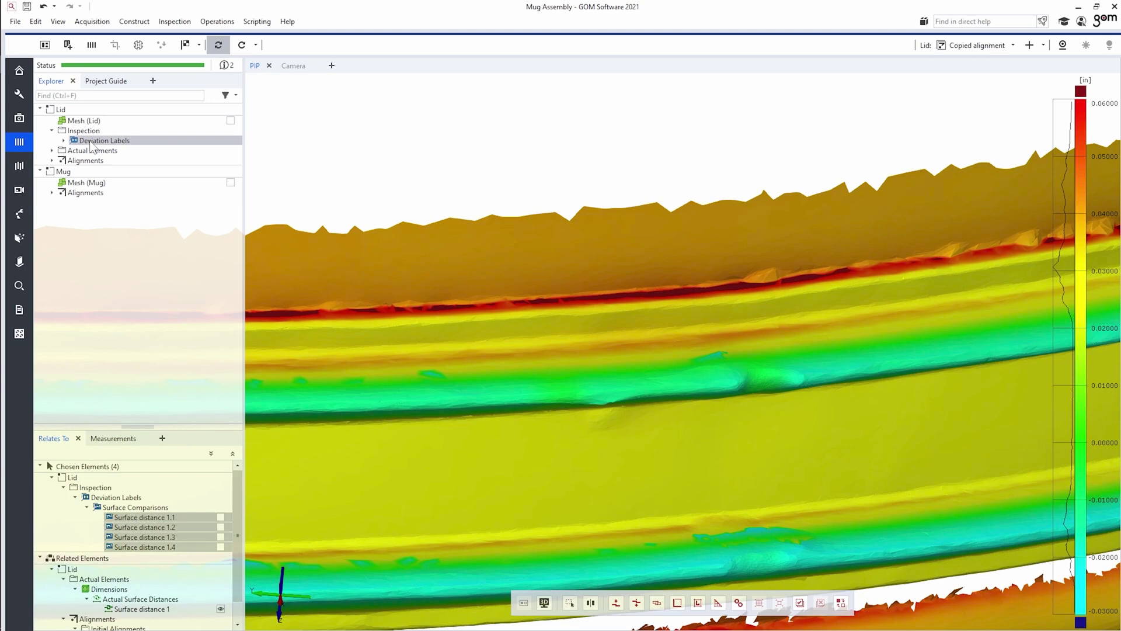
pyautogui.press('v')
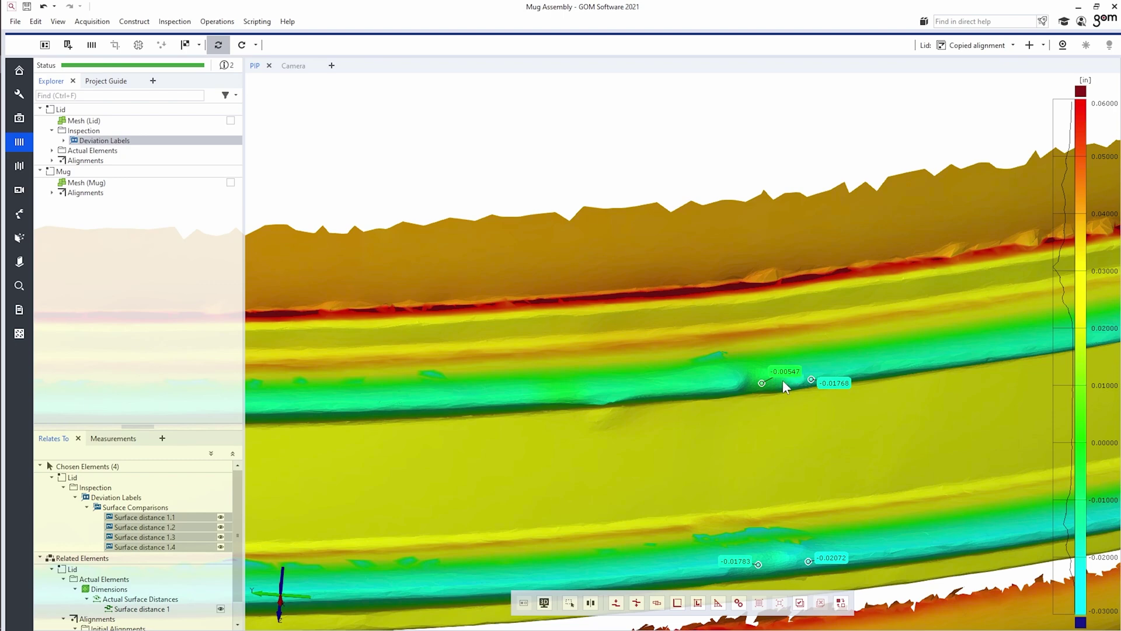
# Zoom out and pan left to review the whole lid seal and its four labels
pyautogui.scroll(-3, 772, 443)
pyautogui.scroll(-2, 716, 412)
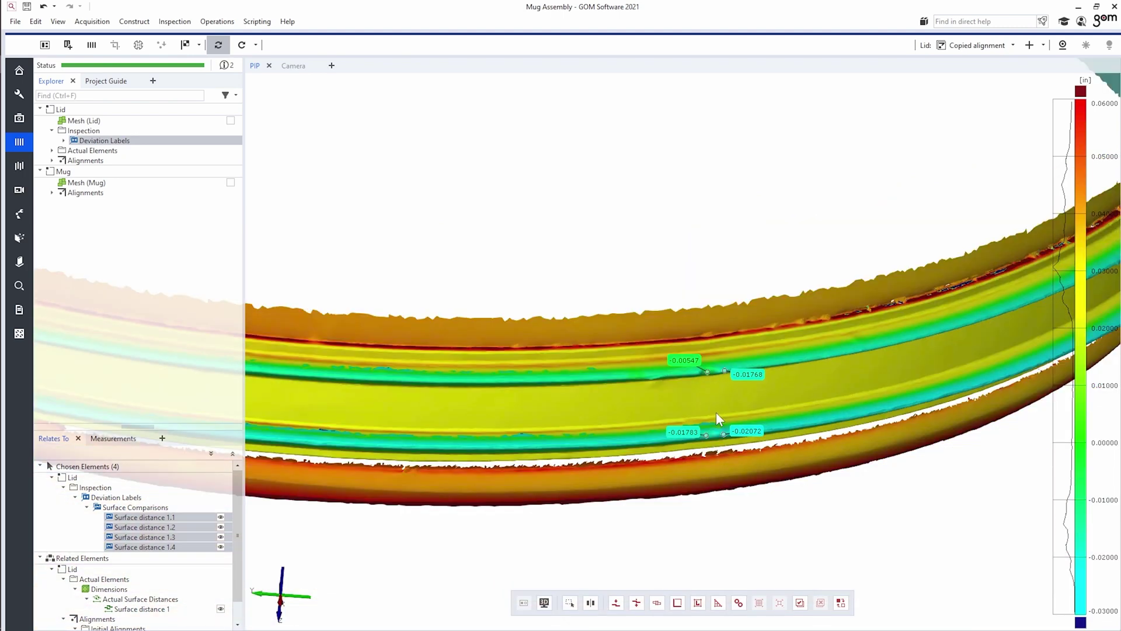
pyautogui.moveTo(716, 412); pyautogui.dragTo(679, 412)
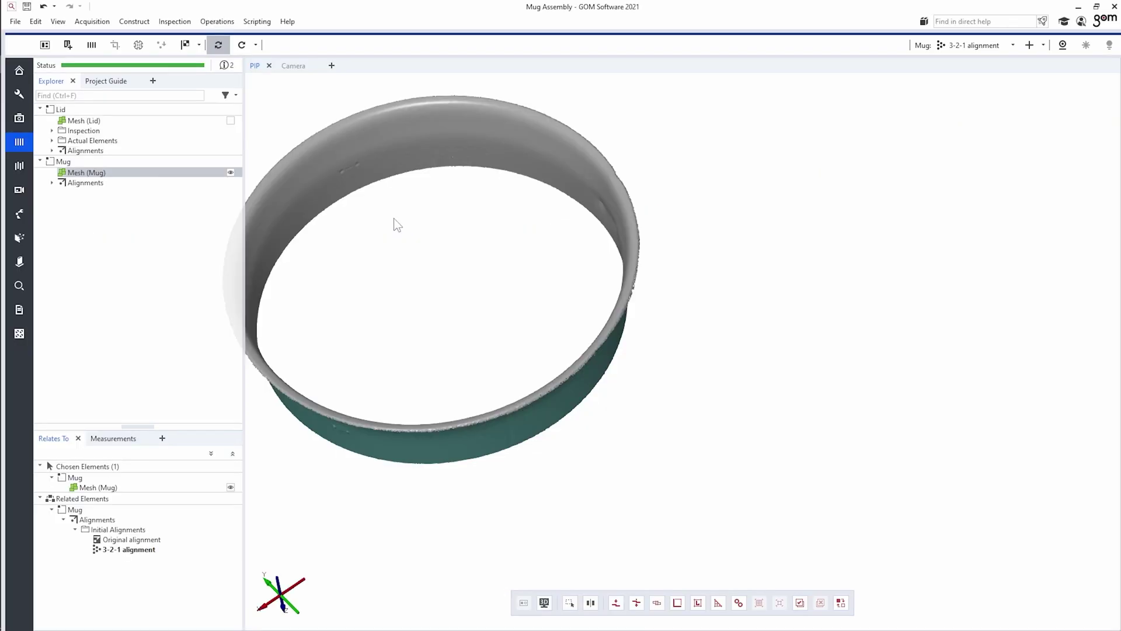
pyautogui.moveTo(394, 218); pyautogui.dragTo(501, 303)
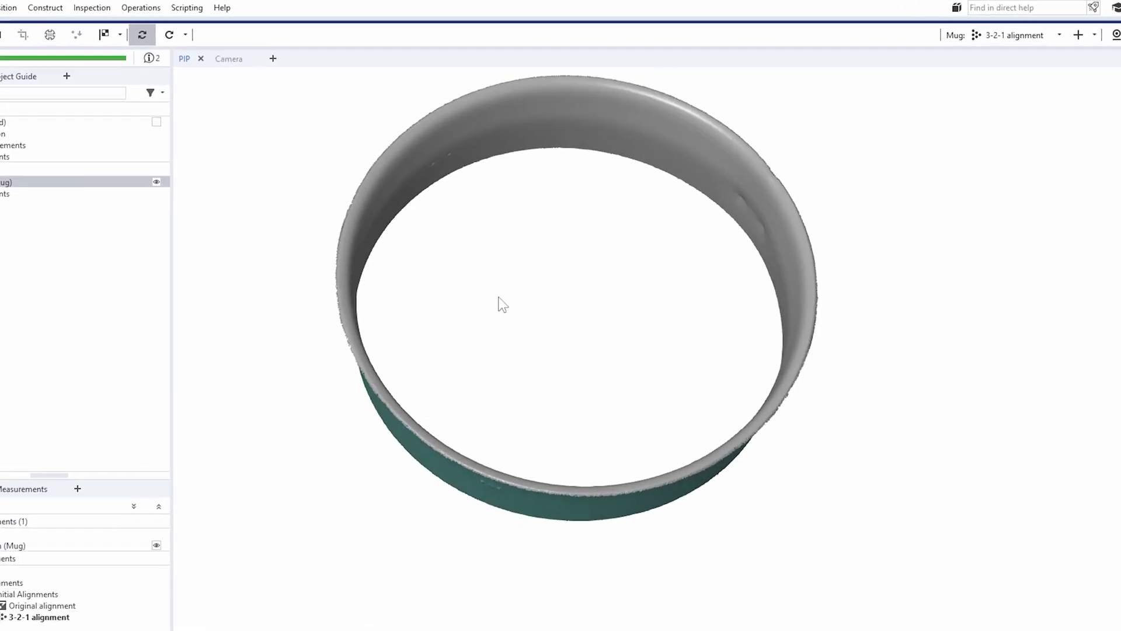